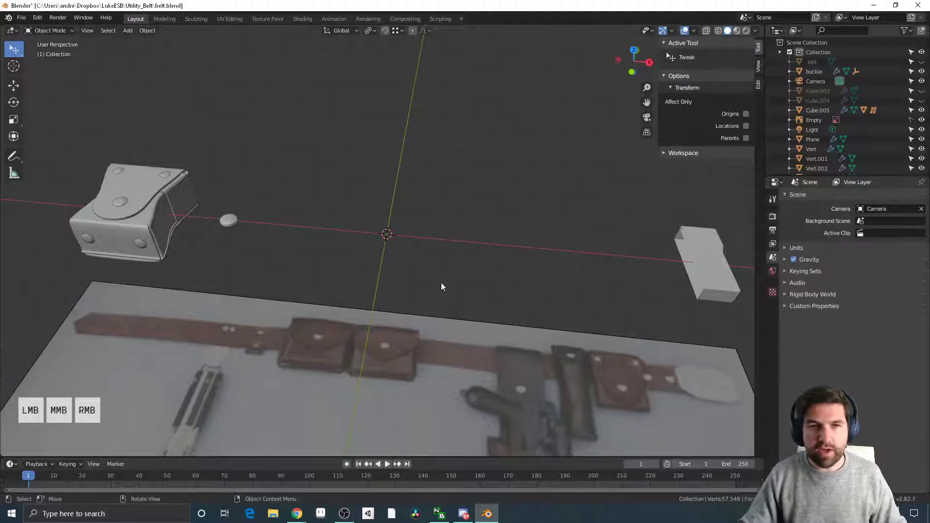
Step: Add a cube at the world origin and scale it down uniformly to about 0.72 m per side
shift+middle_drag(441, 285, 401, 320)
scroll(401, 325, up, 3)
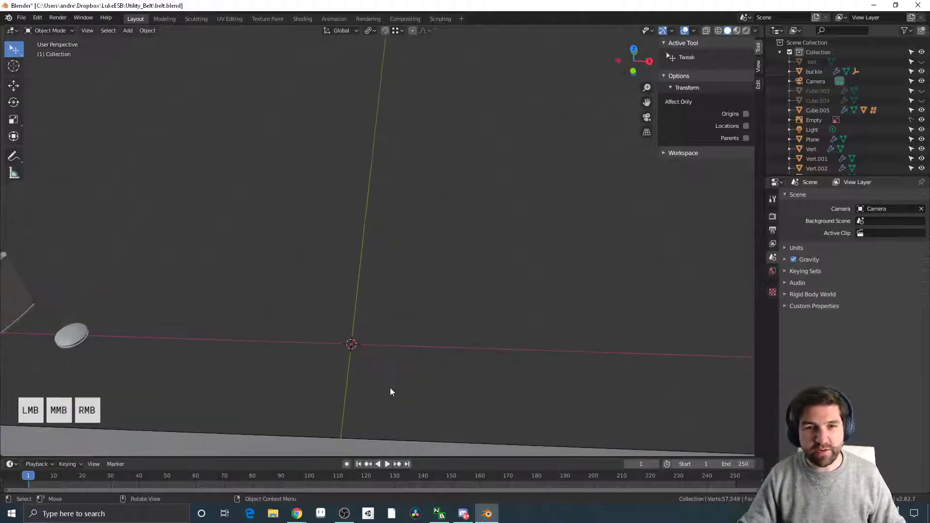
key(shift+a)
mouse_move(370, 316)
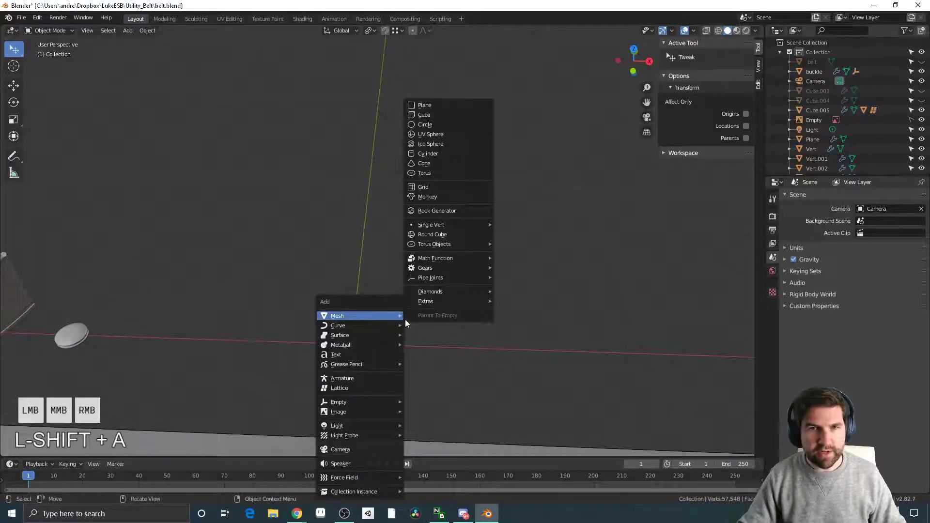
click(435, 118)
key(s)
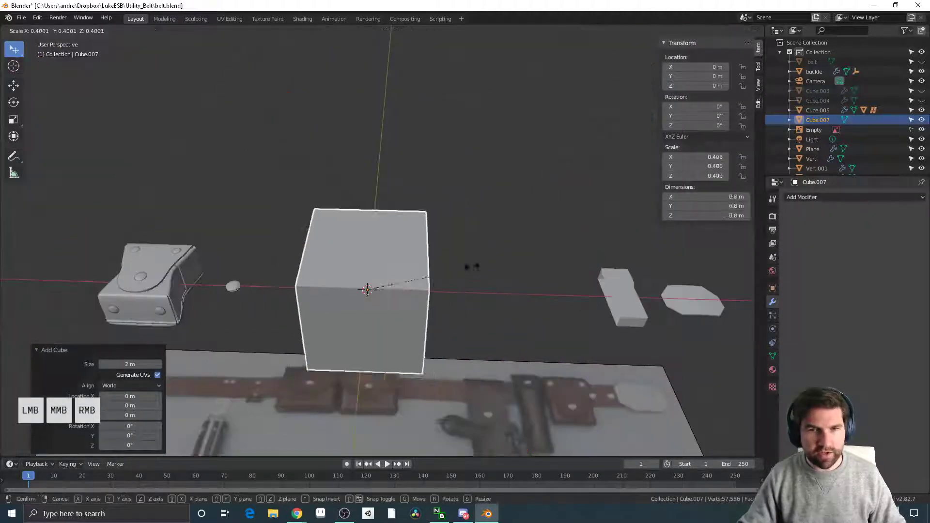
click(499, 307)
middle_drag(510, 326, 481, 319)
key(s)
click(506, 316)
Step: Flatten the cube, widen it slightly along X, and shrink it to about 0.545 × 0.496 × 0.258 m
key(s)
key(z)
click(417, 275)
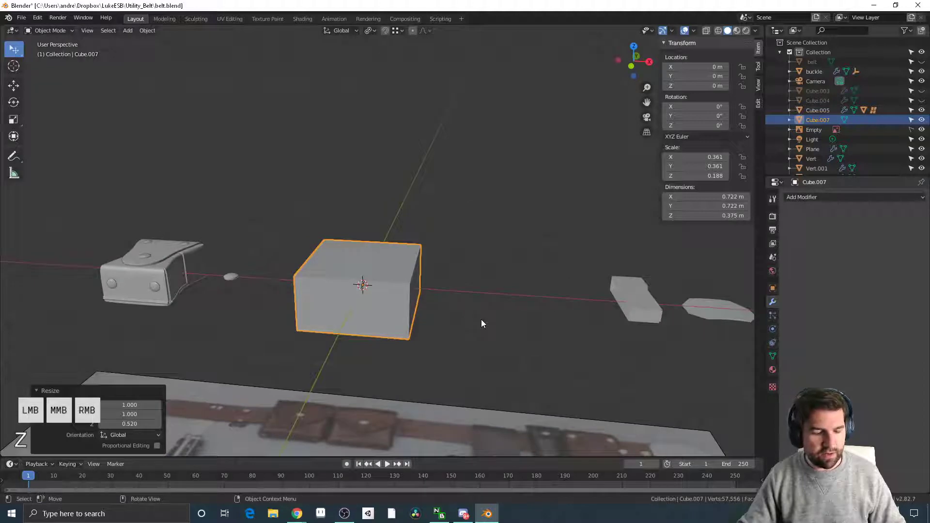
key(s)
key(x)
click(493, 322)
key(s)
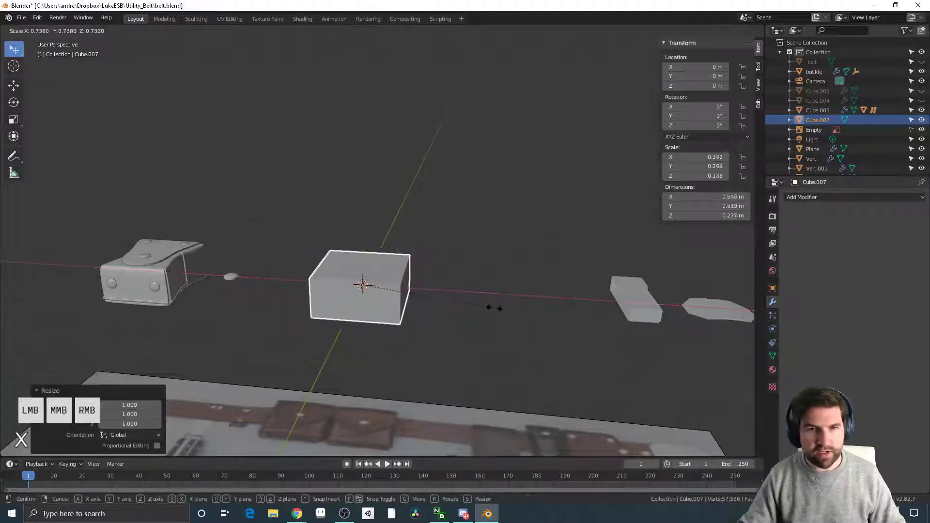
click(473, 309)
Step: Adjust the box's height along Z to about 0.232 m and apply all transforms
middle_drag(475, 345, 344, 219)
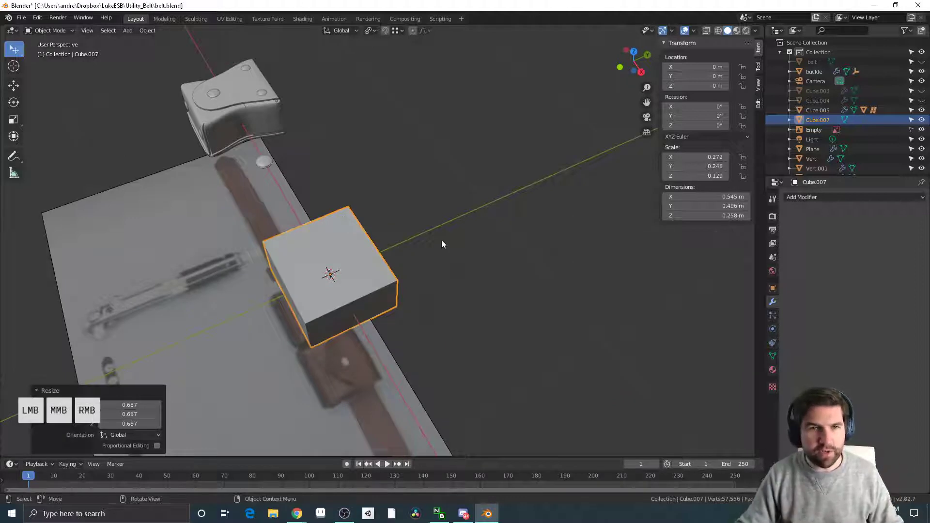
middle_drag(440, 350, 450, 321)
scroll(450, 320, up, 2)
scroll(465, 317, down, 3)
key(s)
key(z)
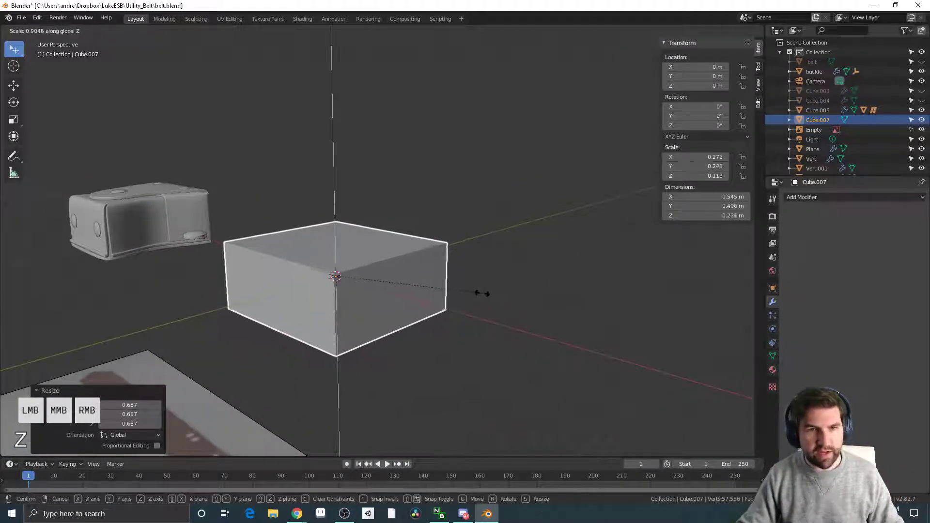
click(460, 286)
middle_drag(460, 286, 455, 312)
key(s)
key(z)
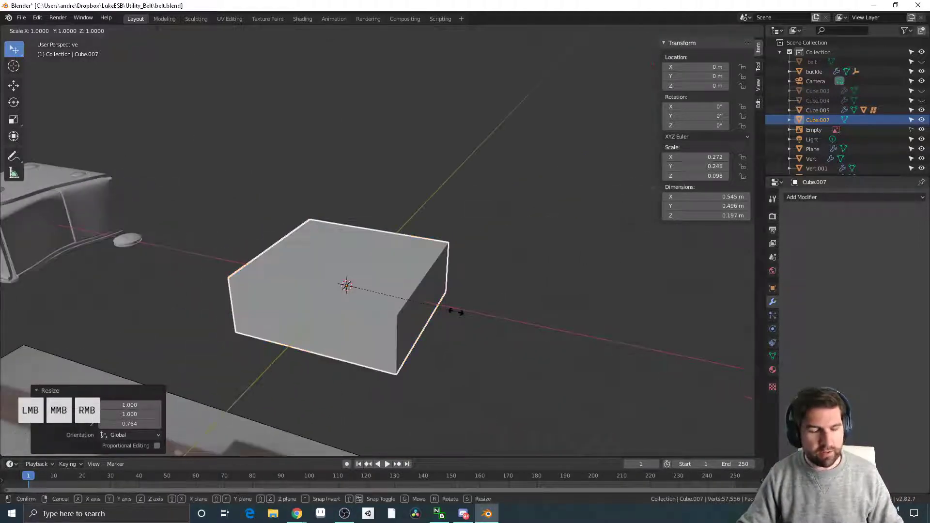
click(475, 318)
key(ctrl+a)
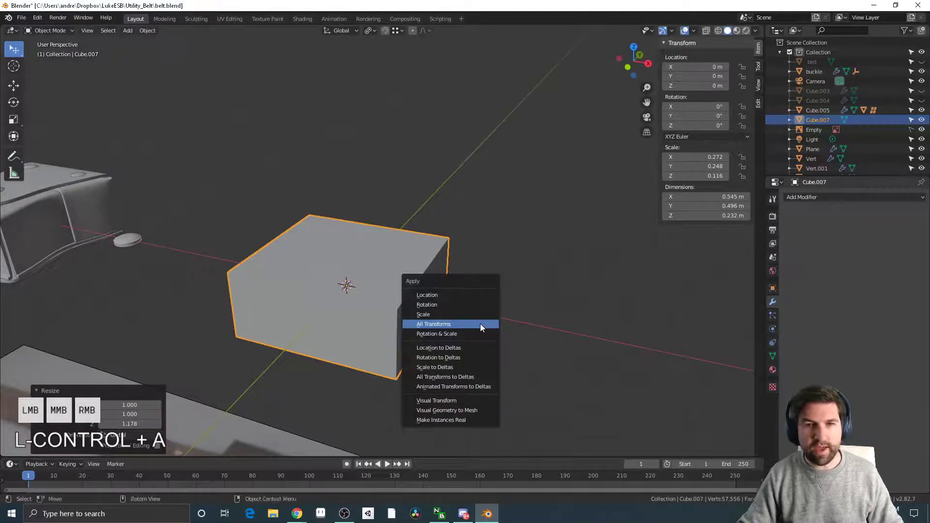
click(481, 323)
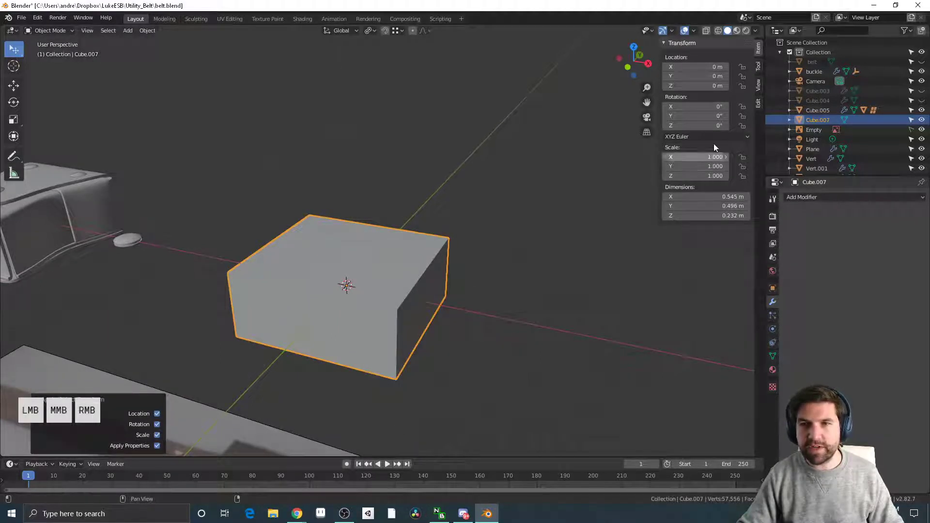
Step: Enter Edit Mode on the box and bring up the Auto Mirror options
middle_drag(478, 321, 454, 272)
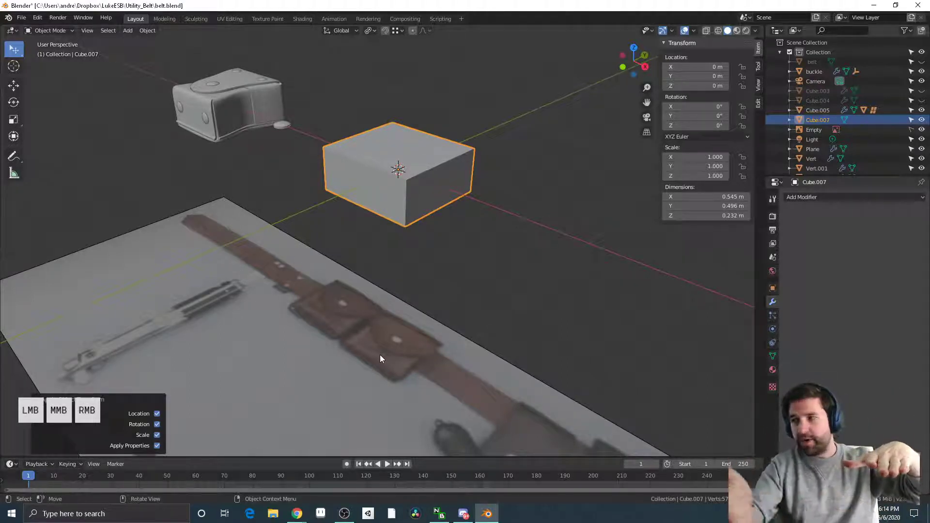
middle_drag(336, 440, 344, 434)
shift+middle_drag(404, 225, 423, 269)
middle_drag(525, 228, 557, 221)
scroll(561, 221, up, 2)
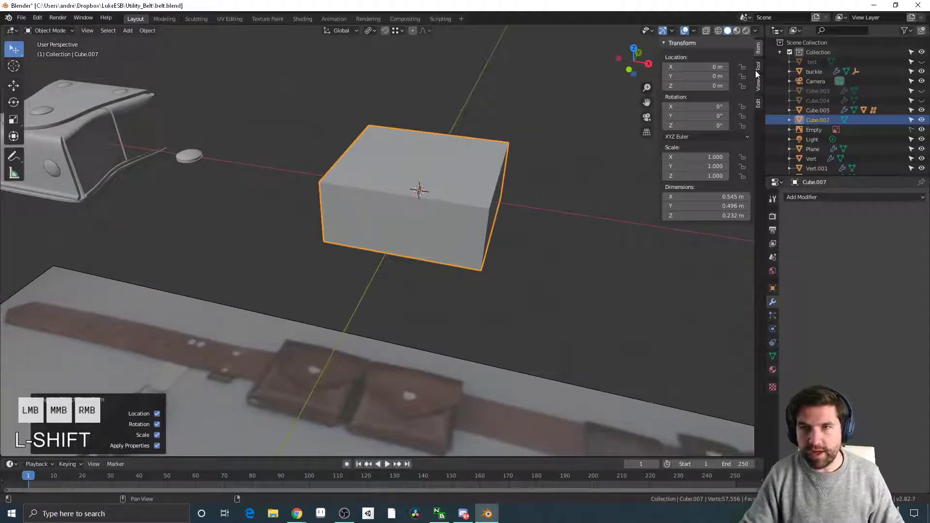
key(Tab)
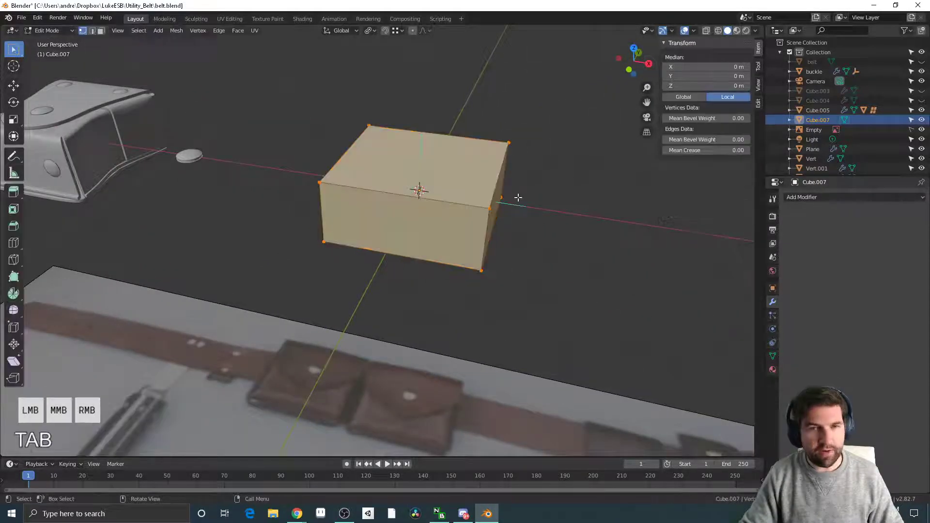
click(758, 86)
click(693, 31)
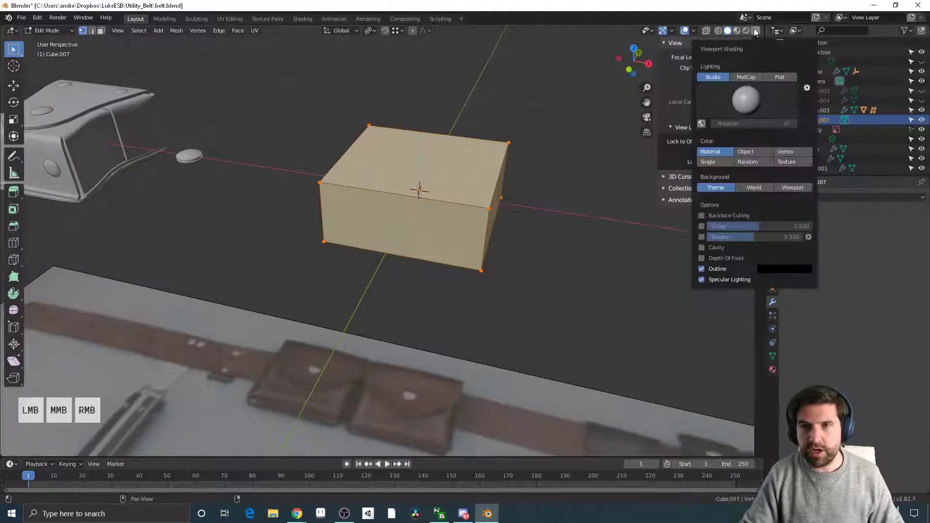
click(759, 103)
shift+middle_drag(553, 179, 541, 207)
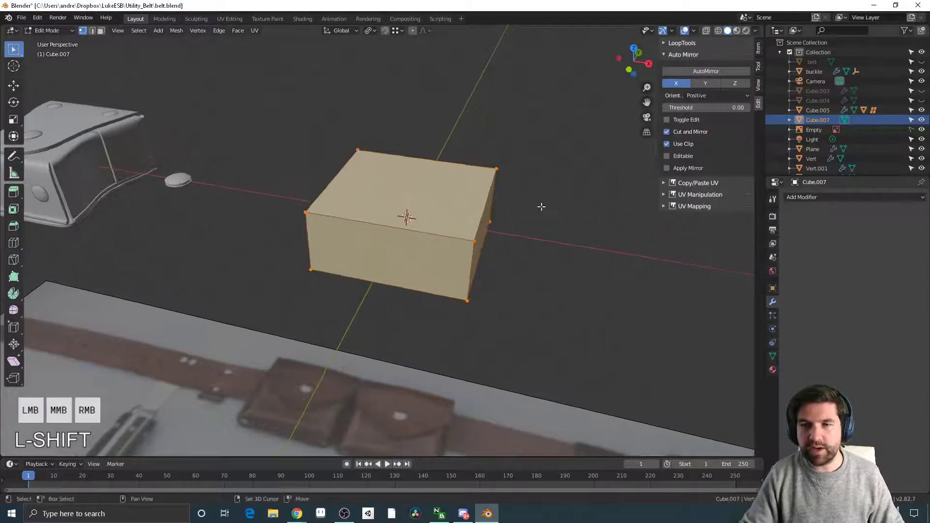
shift+middle_drag(593, 175, 499, 227)
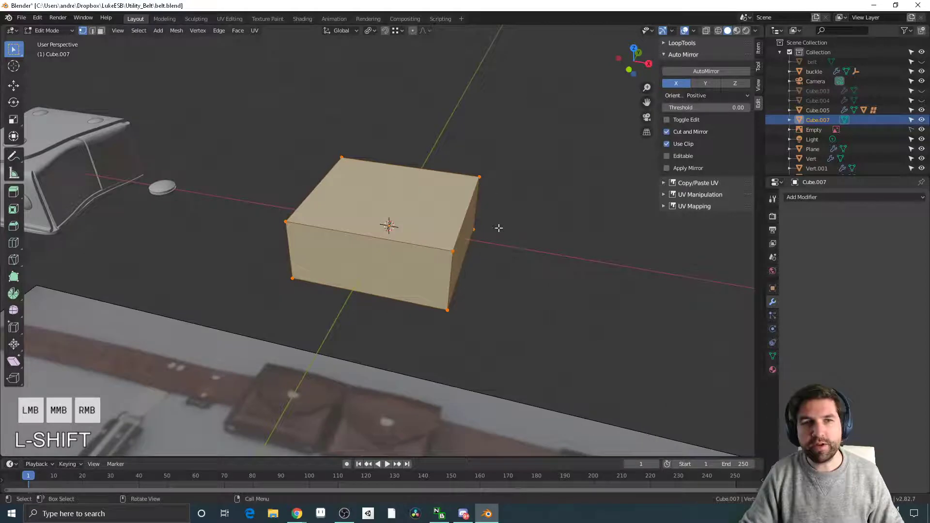
click(39, 18)
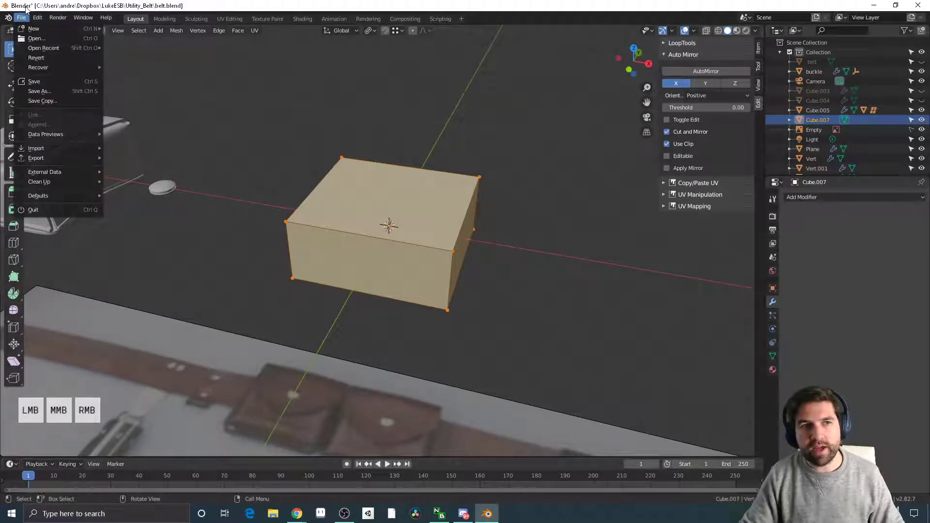
click(47, 17)
click(40, 18)
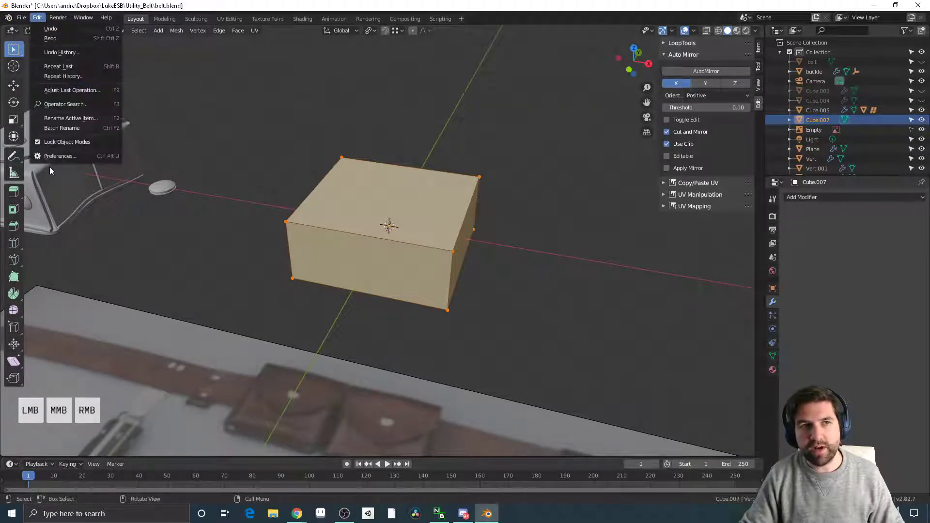
Step: Deselect the box's geometry and use AutoMirror to cut and mirror it across the X axis
click(389, 231)
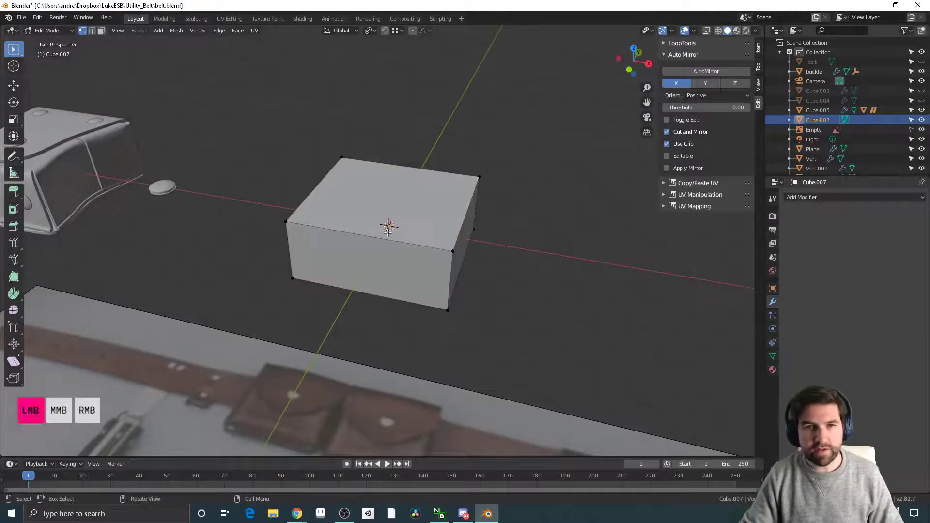
click(705, 71)
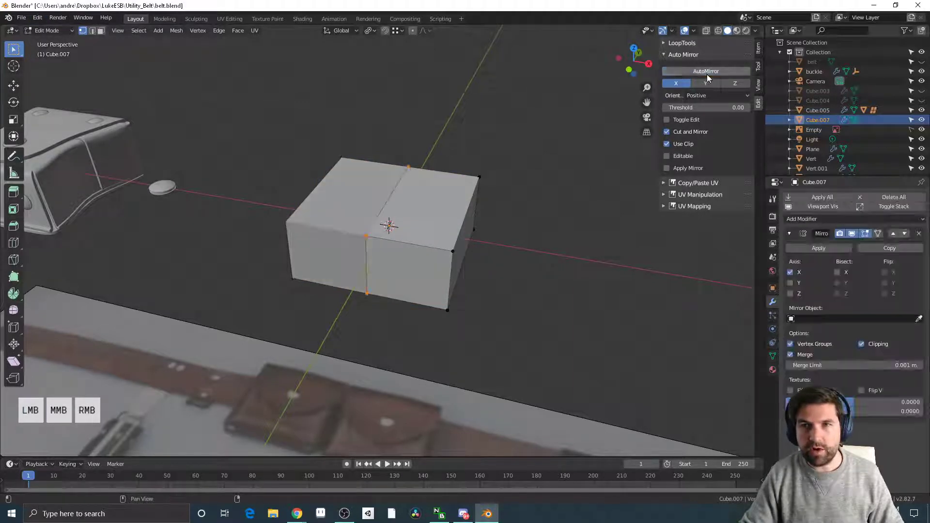
middle_drag(529, 199, 569, 199)
middle_drag(620, 184, 517, 213)
scroll(518, 213, up, 3)
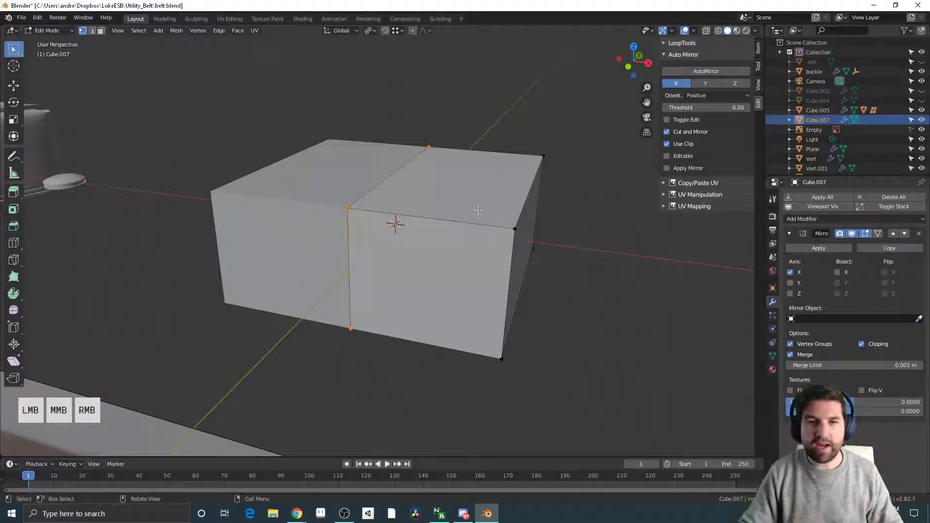
Step: Split the mirrored half with Edge Split along the edges bordering its rear and bottom faces
middle_drag(528, 248, 327, 248)
key(2)
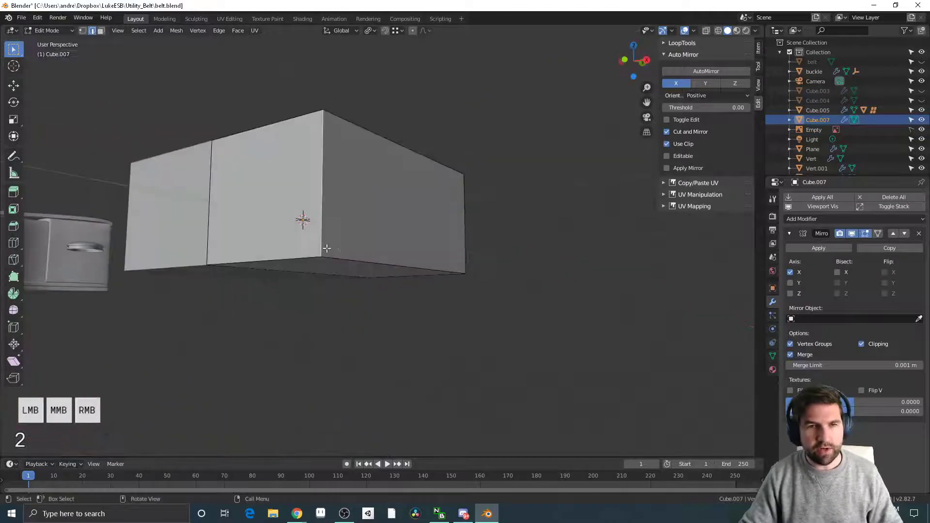
middle_drag(415, 274, 351, 220)
middle_drag(556, 279, 484, 205)
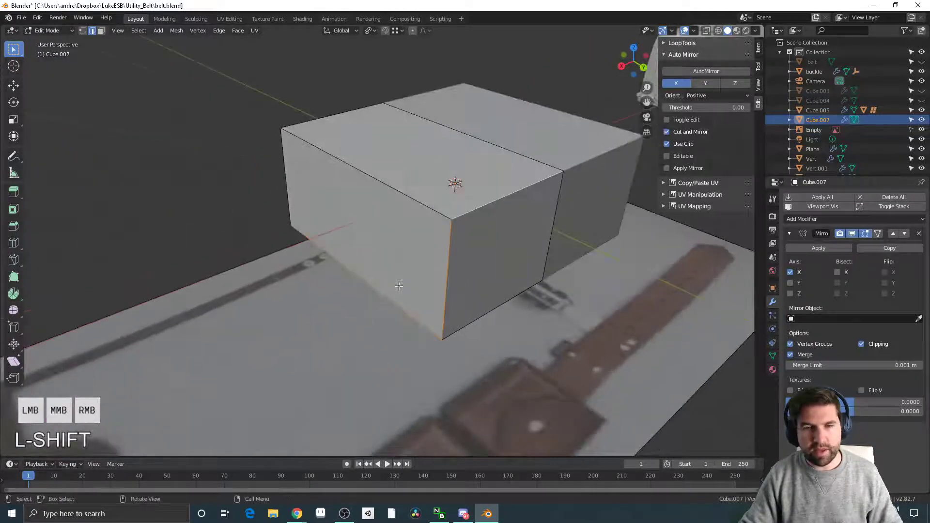
middle_drag(398, 286, 431, 283)
key(ctrl+e)
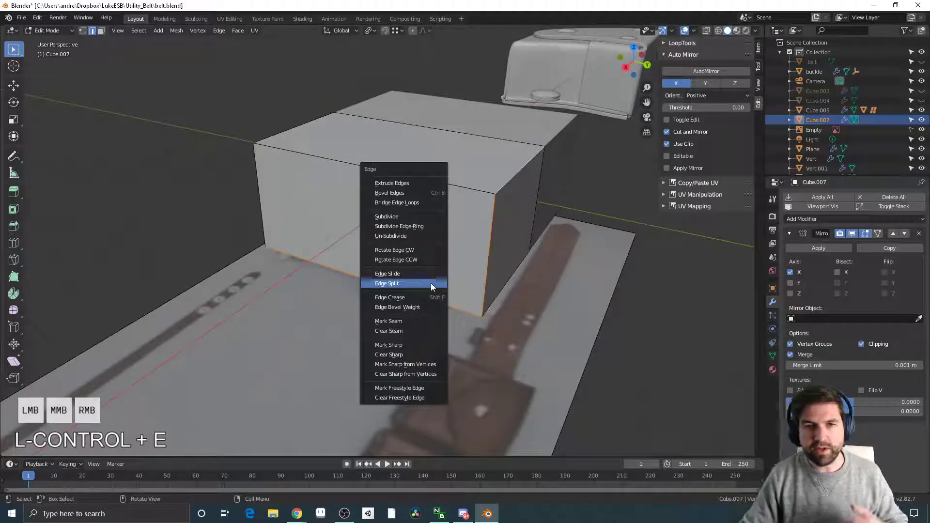
click(431, 284)
Step: Select the linked rear and bottom faces and separate the selection into its own object
middle_drag(448, 272, 476, 250)
middle_drag(535, 283, 522, 252)
key(3)
click(516, 224)
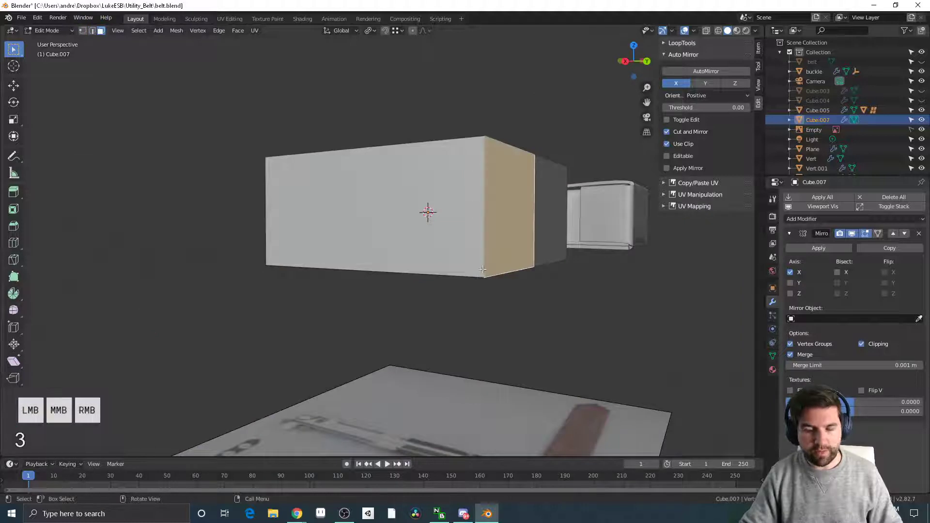
key(l)
middle_drag(501, 221, 473, 287)
key(p)
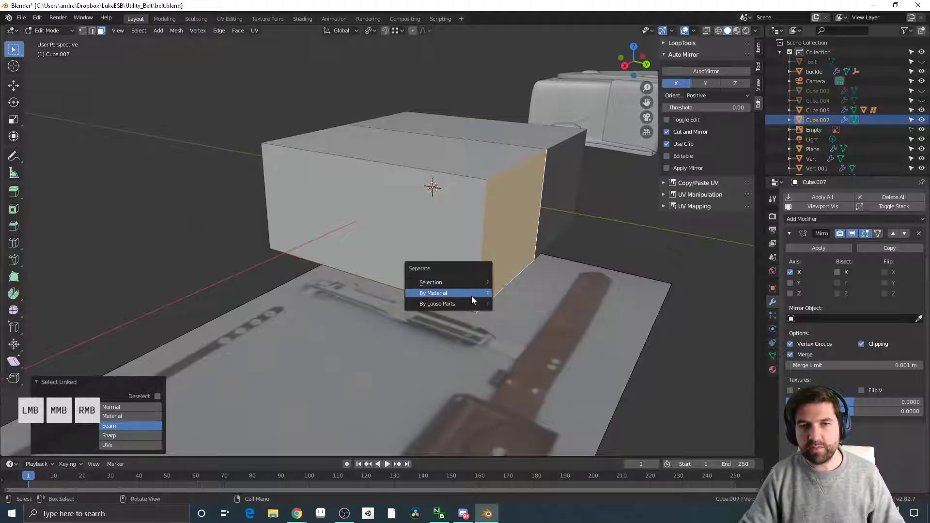
click(466, 283)
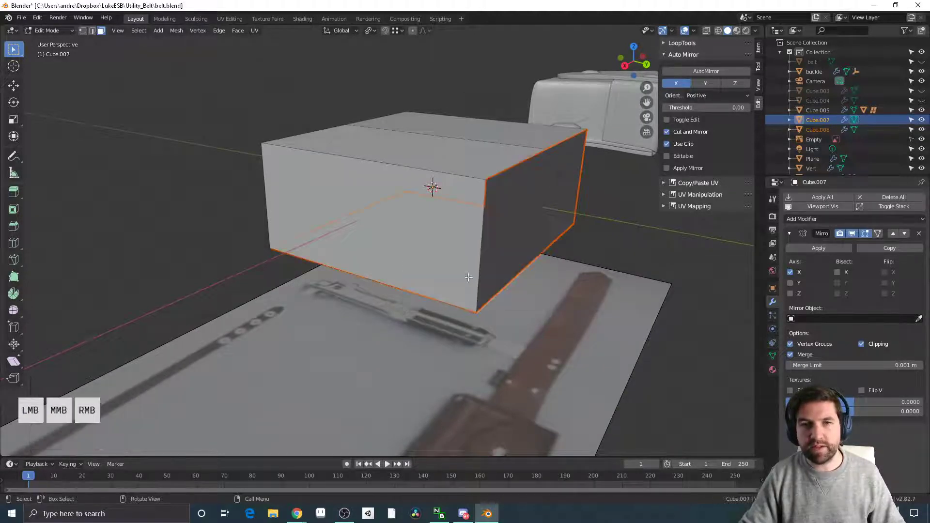
Step: Return to Object Mode, check the two separated parts by selecting each, and leave the part with the top face selected
middle_drag(466, 282, 544, 264)
key(Tab)
middle_drag(475, 225, 514, 253)
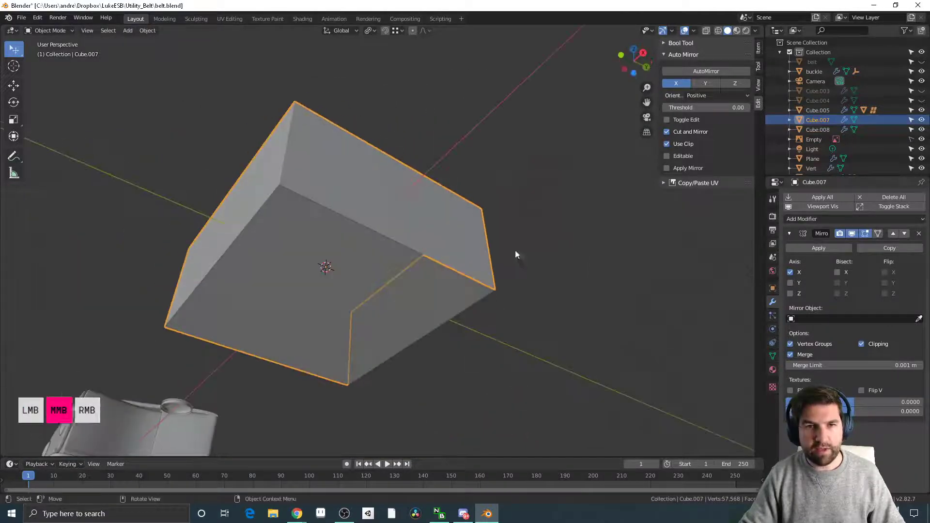
click(413, 299)
middle_drag(412, 299, 480, 385)
click(338, 207)
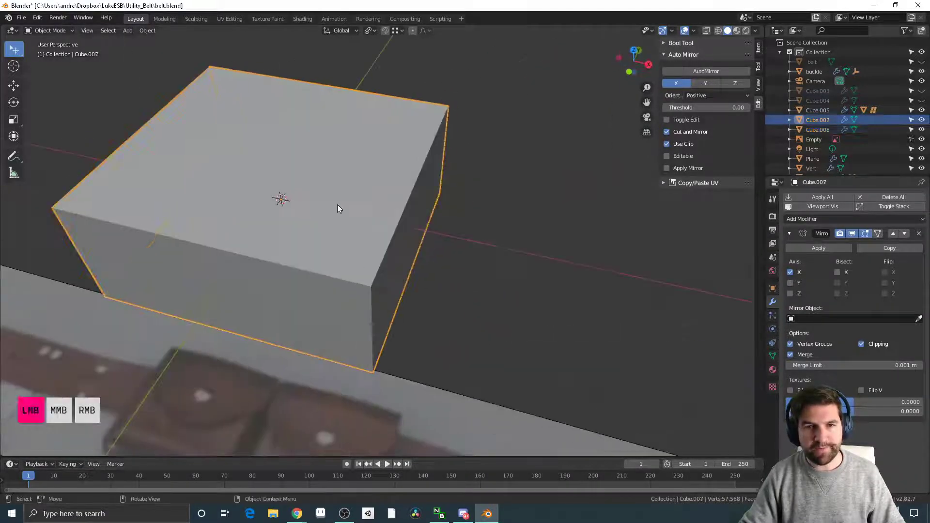
shift+middle_drag(451, 333, 540, 278)
scroll(539, 281, down, 2)
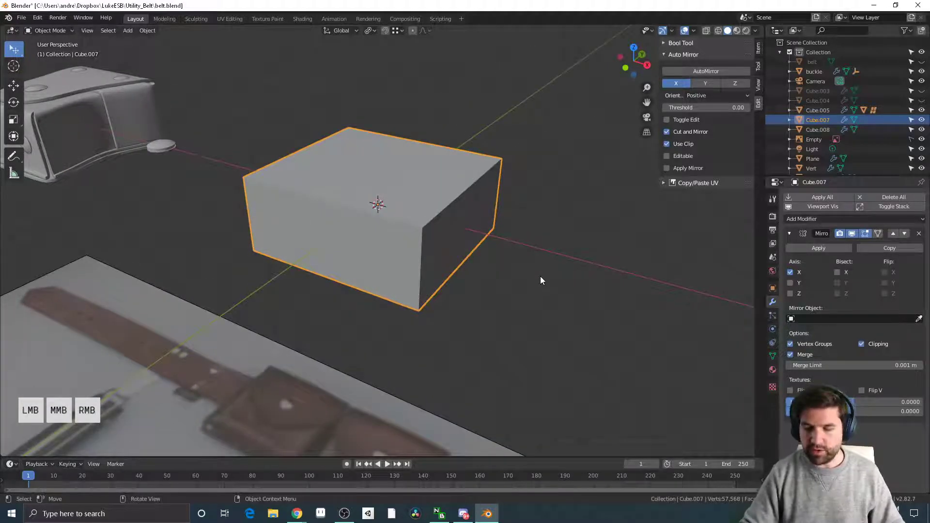
Step: Isolate the selected top part in local view to examine its shape, and return to the full scene with the belt reference
key(KP_Divide)
middle_drag(540, 280, 451, 54)
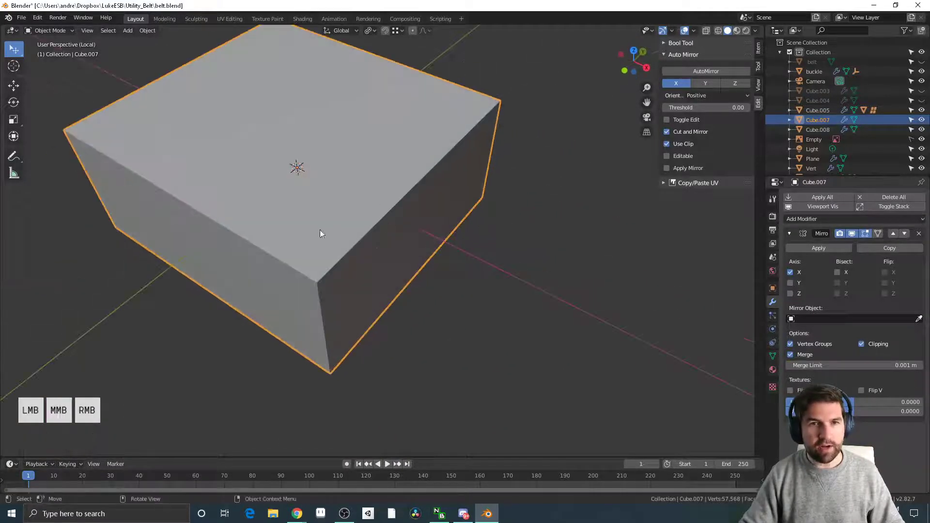
middle_drag(318, 313, 402, 303)
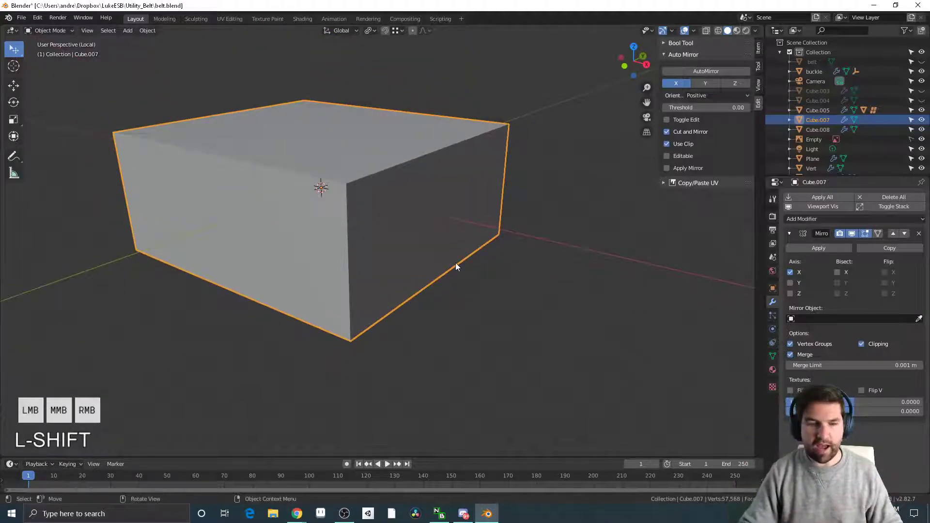
scroll(273, 364, down, 4)
middle_drag(399, 338, 435, 403)
scroll(438, 400, down, 5)
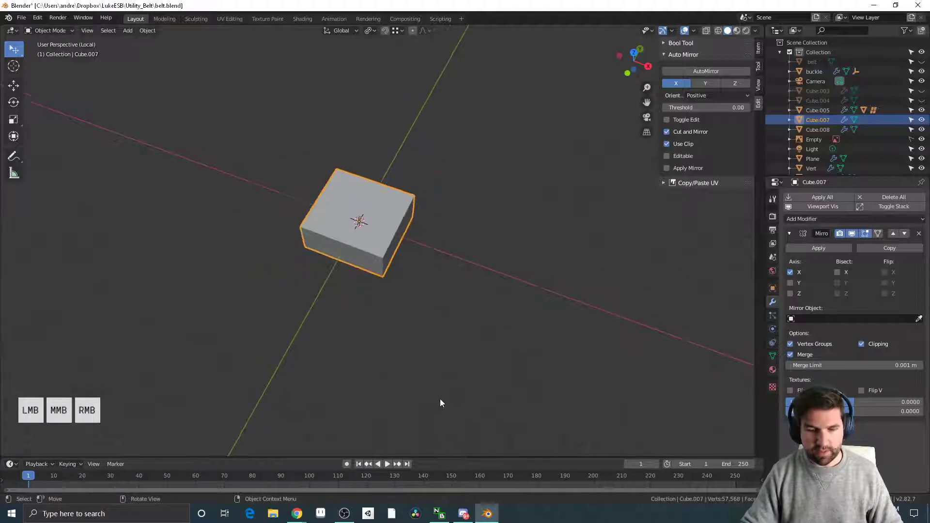
key(KP_Divide)
scroll(559, 385, down, 2)
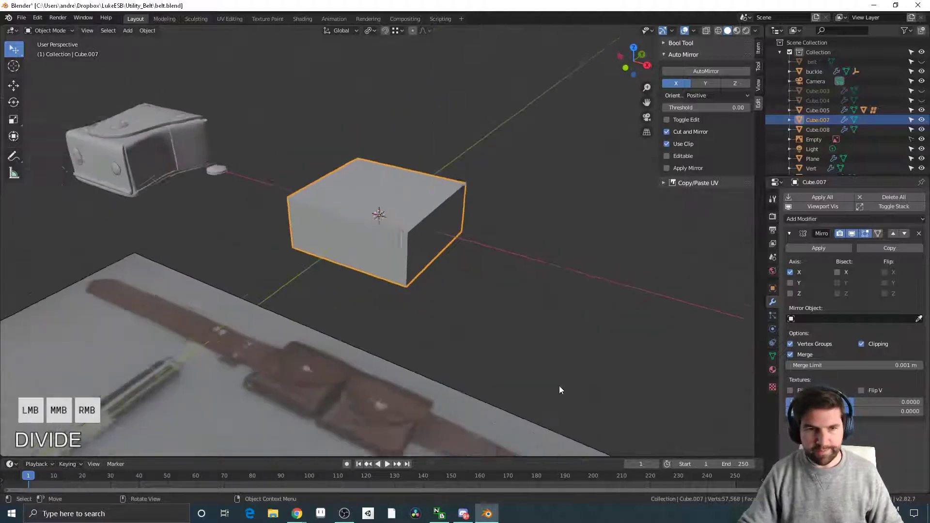
shift+middle_drag(559, 386, 529, 260)
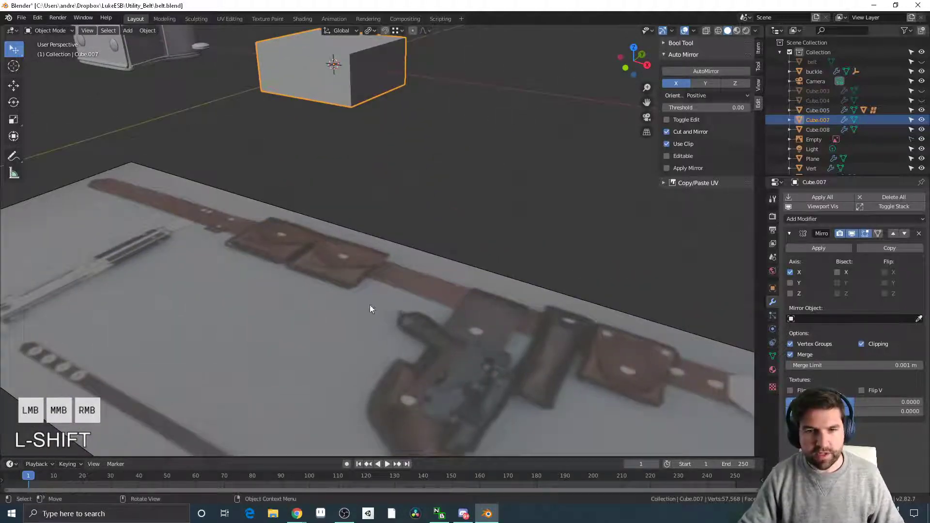
Step: Isolate the selected pouch part with the top face in local view
shift+middle_drag(370, 304, 405, 260)
middle_drag(355, 100, 353, 143)
shift+middle_drag(377, 236, 391, 283)
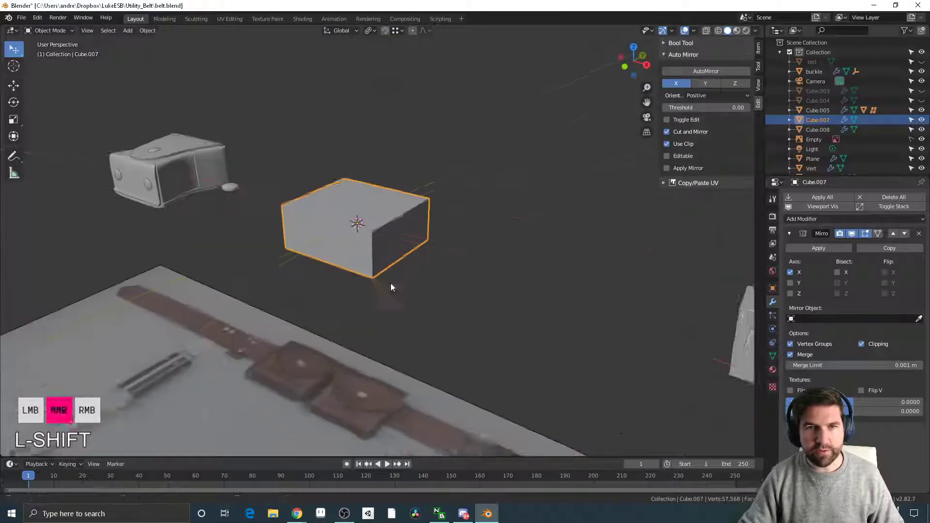
scroll(391, 287, up, 3)
key(KP_Divide)
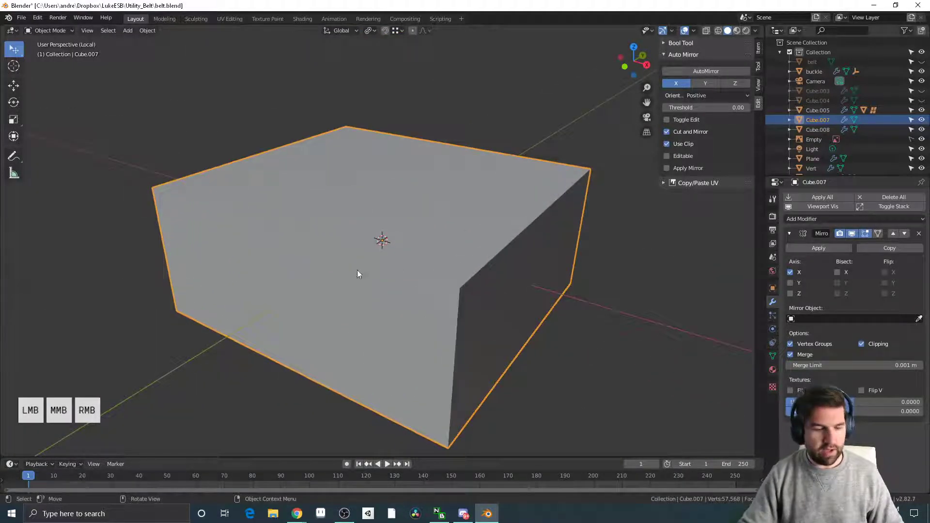
Step: Enter Edit Mode and inset the top face about 0.017 m with the Boundary option off
key(Tab)
click(403, 250)
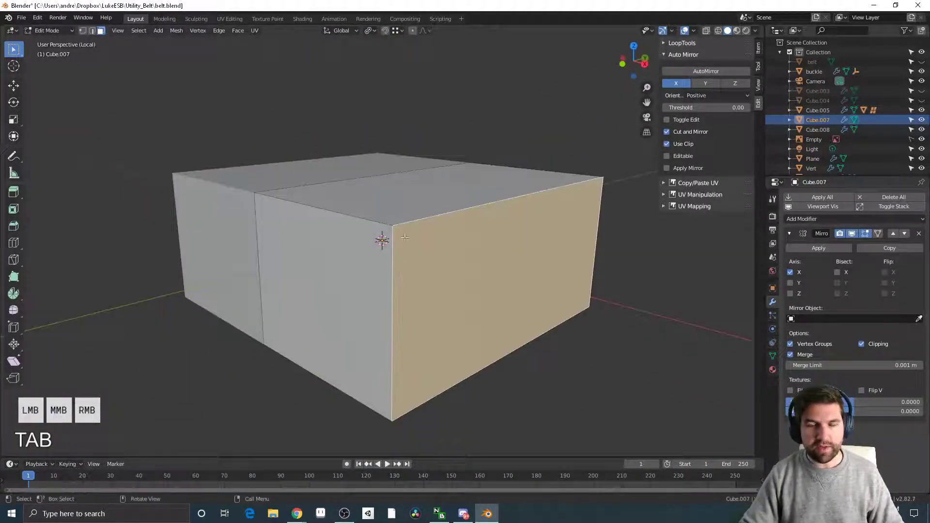
middle_drag(390, 225, 494, 256)
click(400, 241)
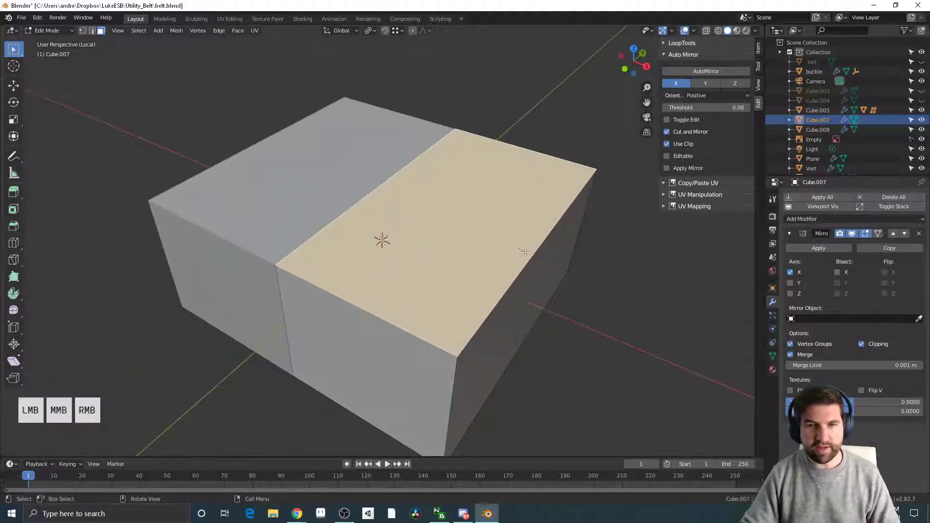
key(i)
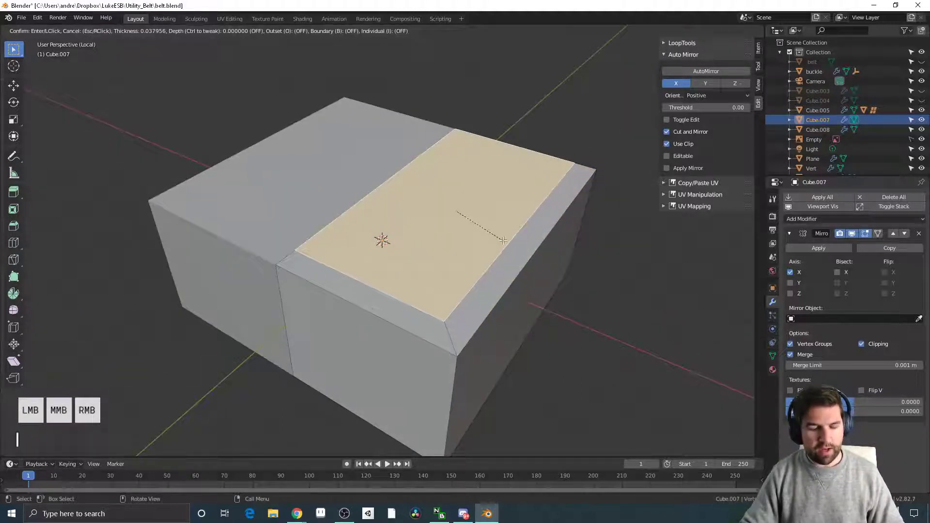
key(b)
key(b)
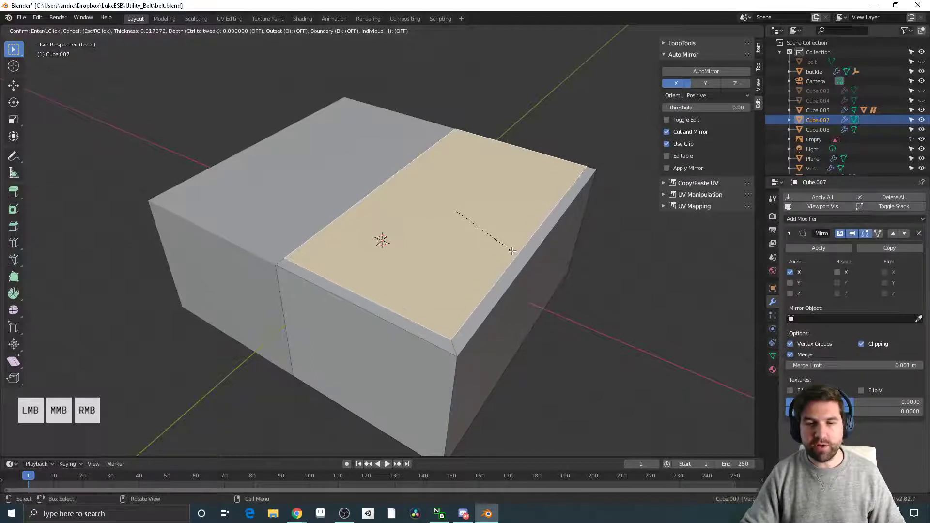
click(512, 251)
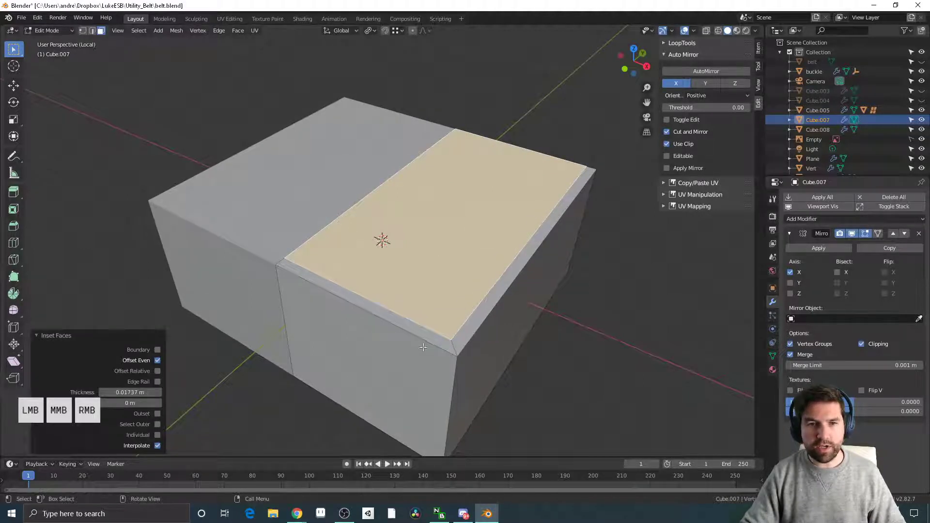
Step: Select the vertical front corner edge and separate its adjoining side faces with Edge Split
key(2)
click(451, 345)
shift+click(450, 376)
shift+middle_drag(523, 453, 442, 307)
key(ctrl+e)
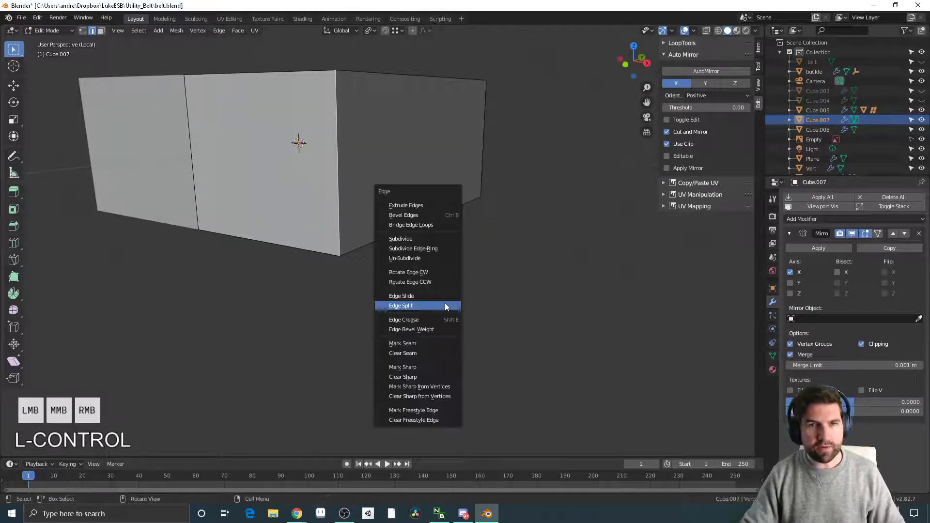
click(445, 303)
Step: Test the corner split by trial-moving the corner's top and bottom vertices and cancelling the moves
mouse_move(470, 257)
middle_down()
mouse_move(481, 282)
mouse_move(466, 271)
middle_up()
key(Tab)
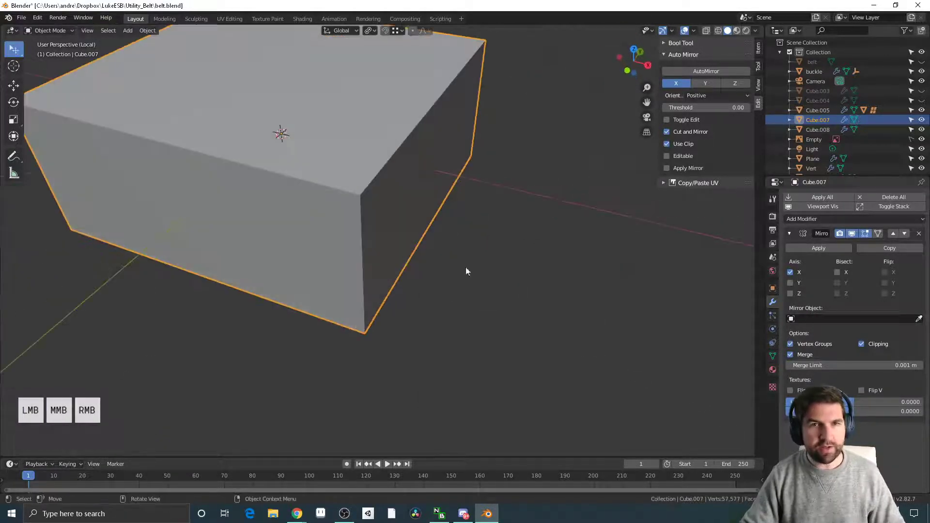
key(Tab)
key(1)
key(g)
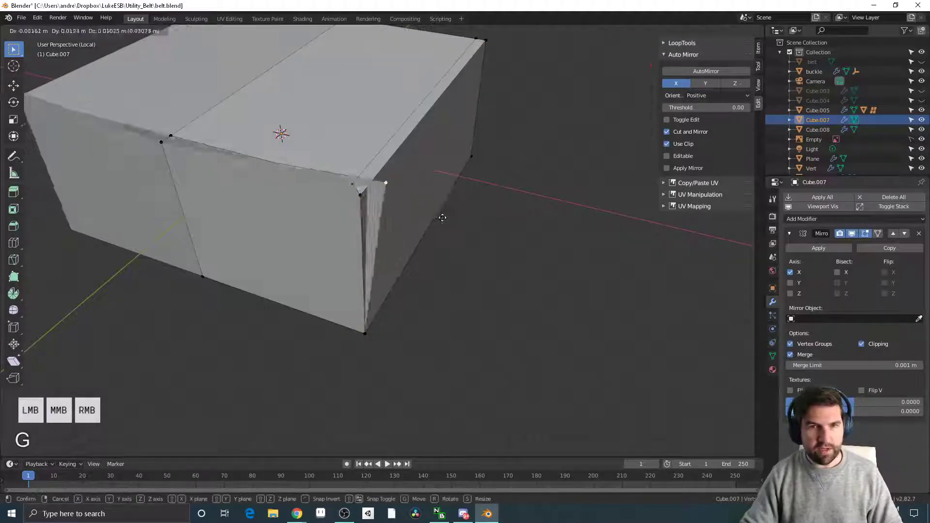
right_click(400, 260)
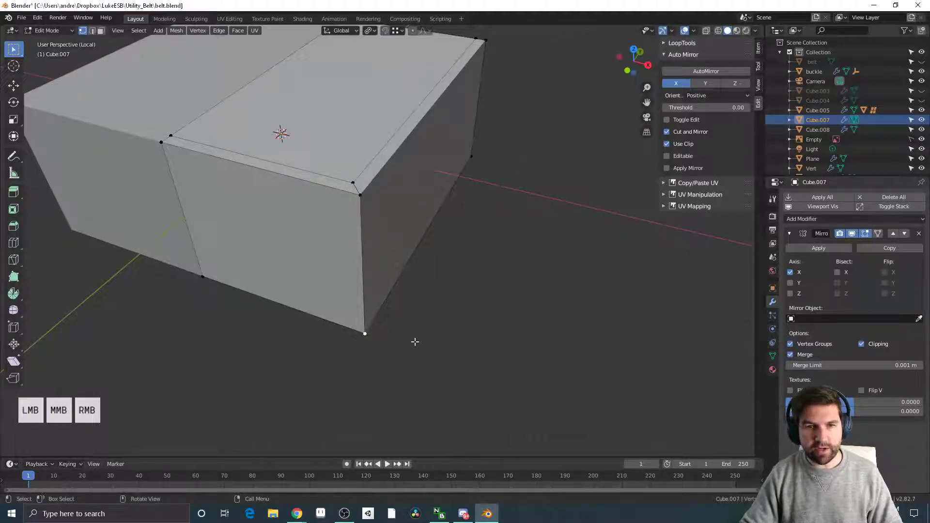
key(g)
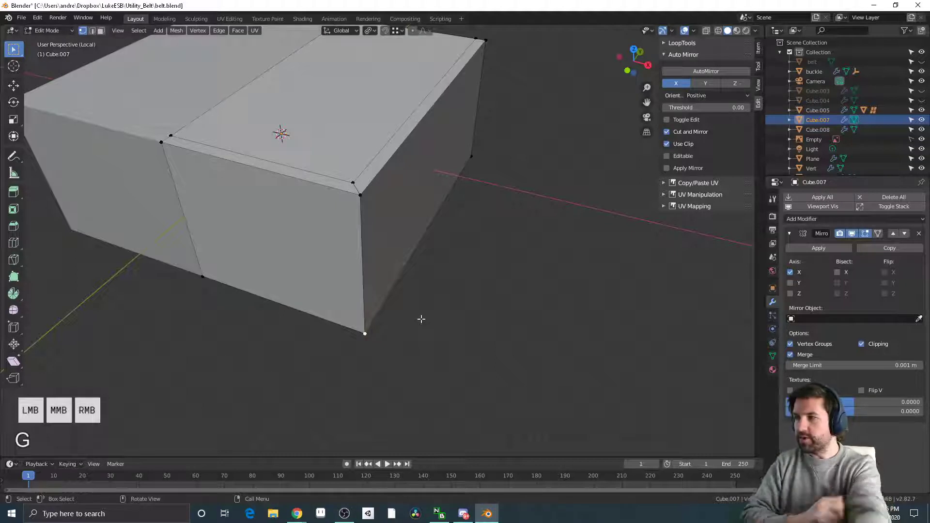
middle_drag(419, 318, 434, 303)
key(Tab)
key(Tab)
Step: Extrude the side wall's bottom edge outward about 0.035 m along X and the front wall's about 0.049 m along Y
middle_drag(392, 270, 432, 296)
key(e)
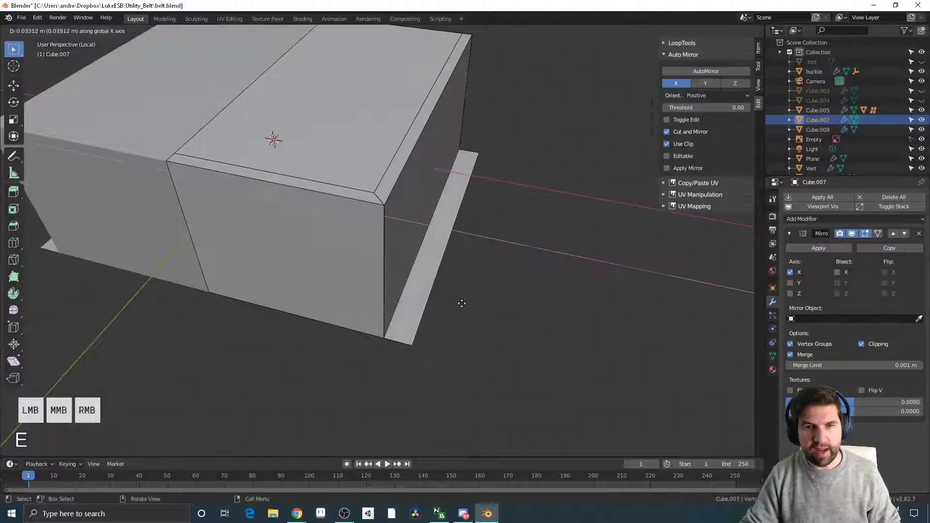
click(461, 305)
middle_drag(461, 307, 454, 341)
key(e)
middle_click(432, 349)
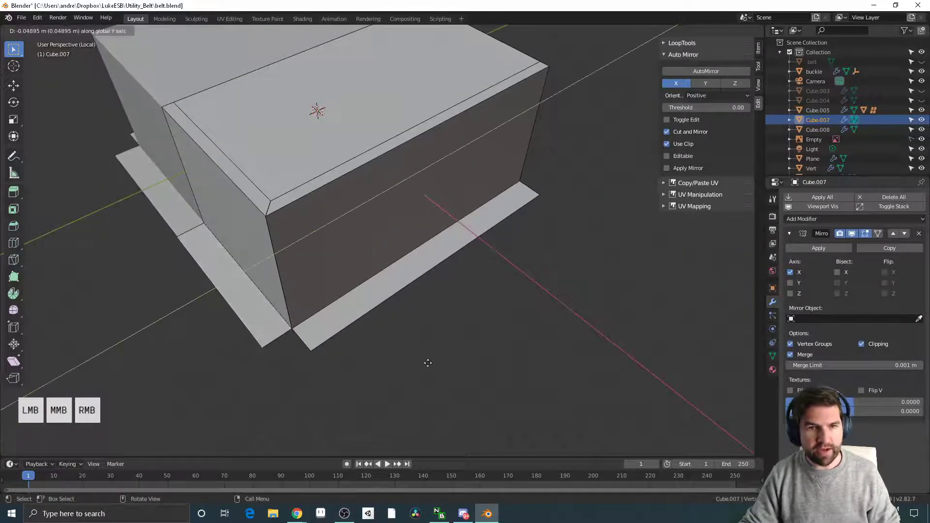
click(427, 363)
middle_drag(438, 378, 489, 237)
key(Tab)
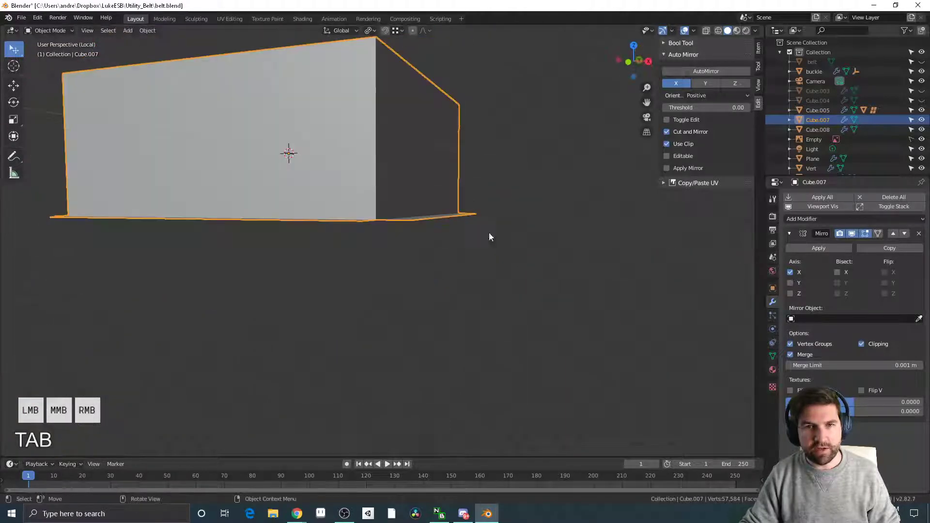
Step: Try a Solidify modifier with a thickness of 0.017 m on the pouch part, inspect its underside, and remove the modifier
middle_drag(430, 249, 467, 331)
middle_drag(431, 153, 474, 304)
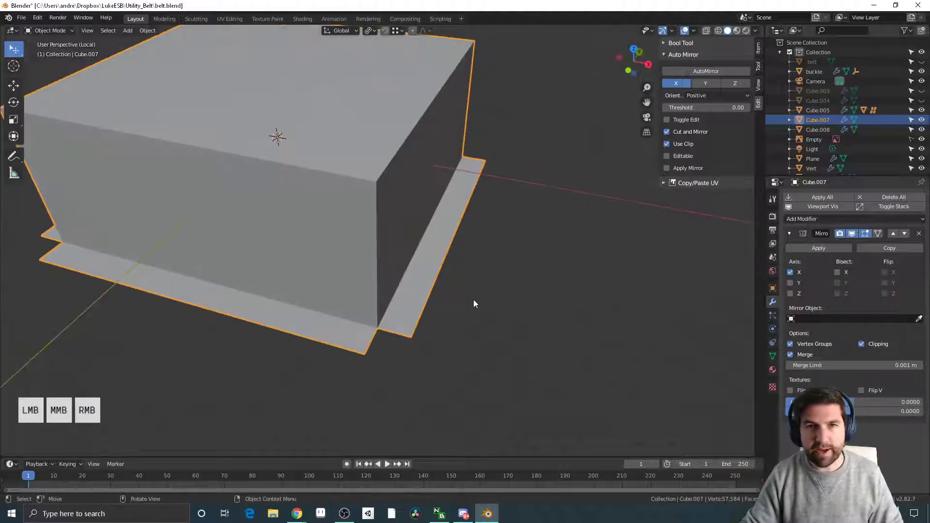
click(789, 234)
click(795, 221)
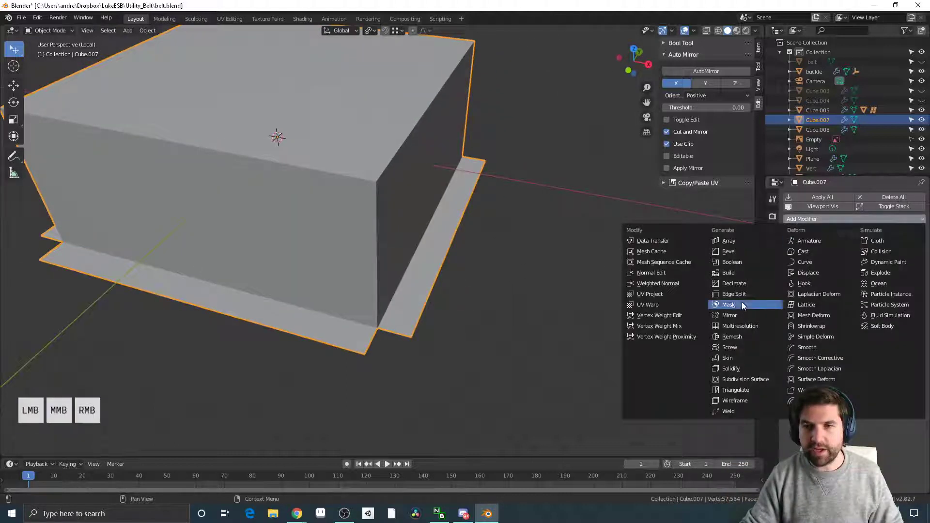
click(731, 369)
middle_drag(623, 335, 640, 304)
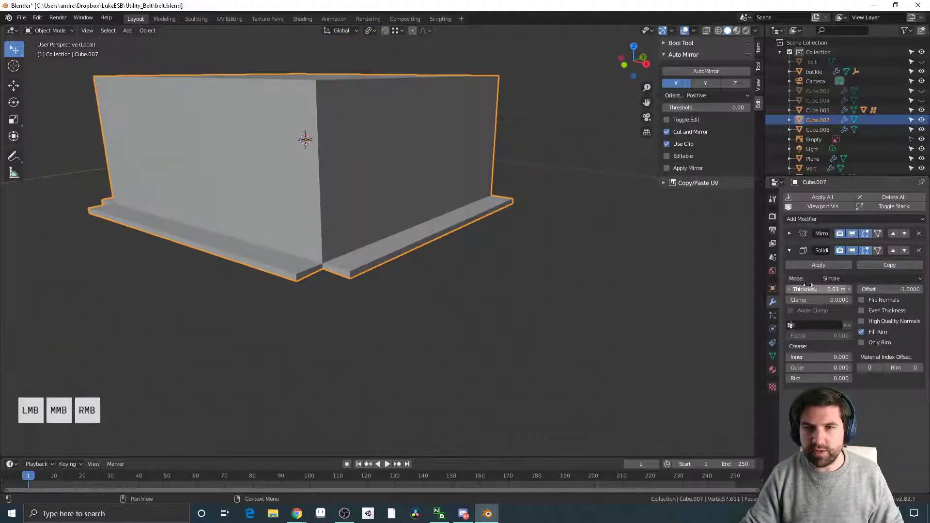
drag(812, 288, 829, 289)
middle_drag(426, 280, 339, 19)
middle_drag(298, 227, 341, 286)
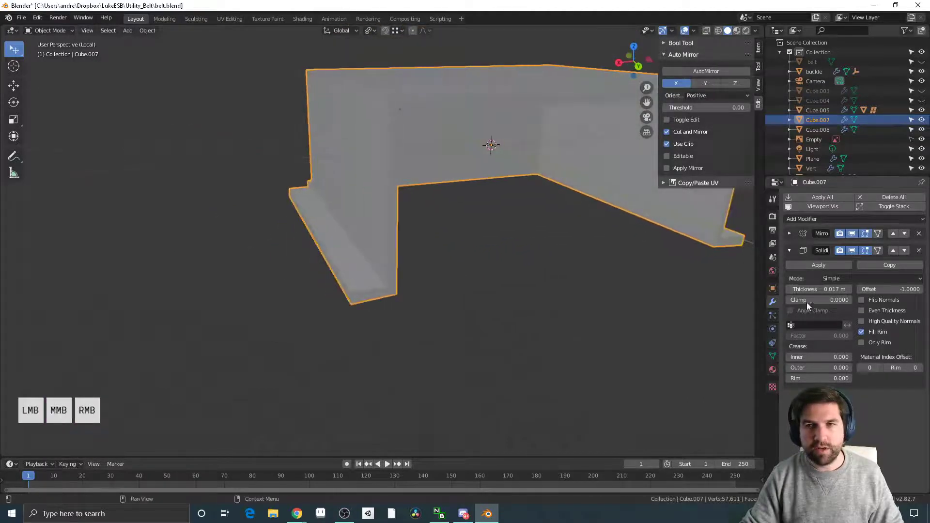
click(918, 251)
Step: Add a Bevel modifier to the pouch part and inspect its beveled edges
middle_drag(647, 322, 591, 339)
click(844, 220)
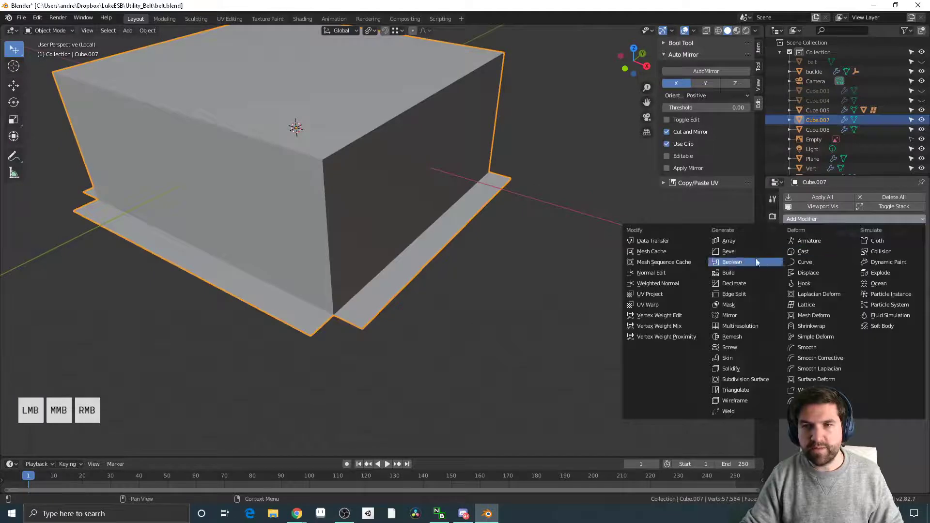
click(749, 261)
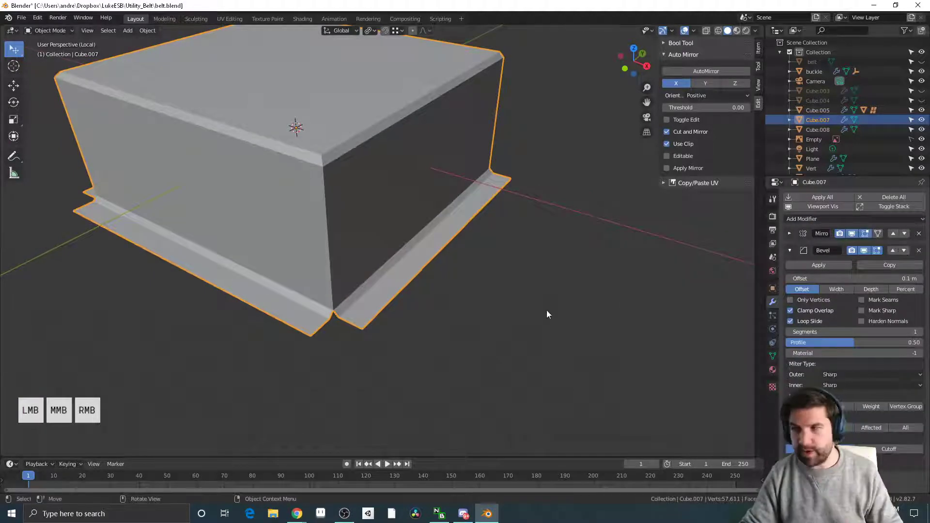
middle_drag(541, 271, 612, 336)
scroll(617, 341, up, 4)
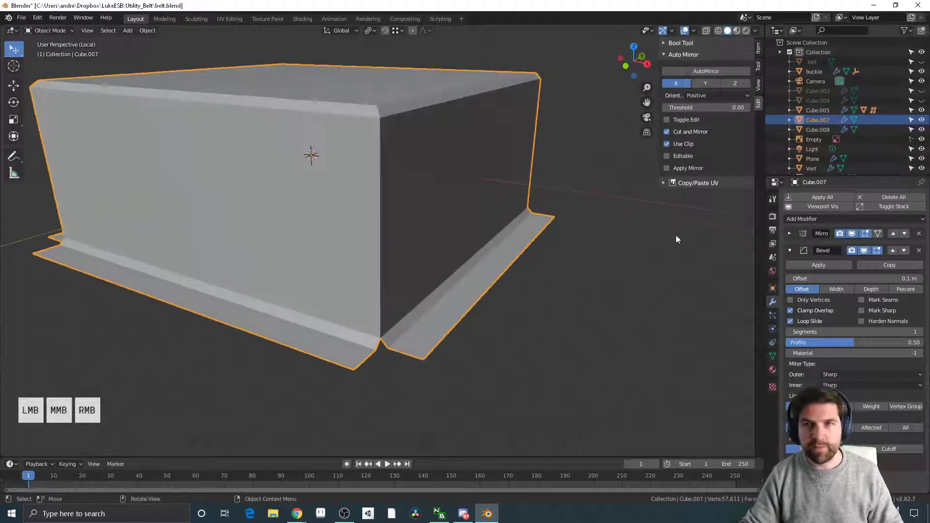
Step: Turn on the wireframe overlay, look at its Quick Favorites entry, and leave the pouch part selected
click(693, 30)
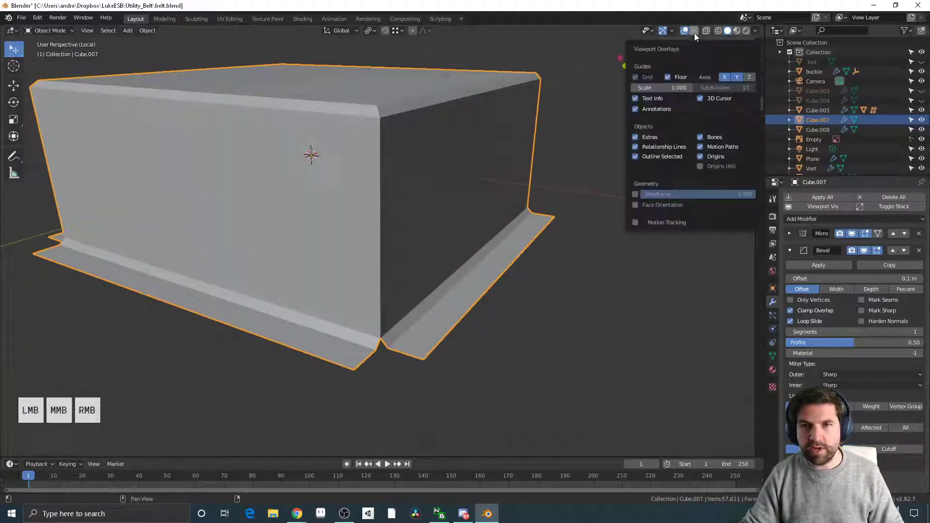
click(635, 194)
right_click(635, 195)
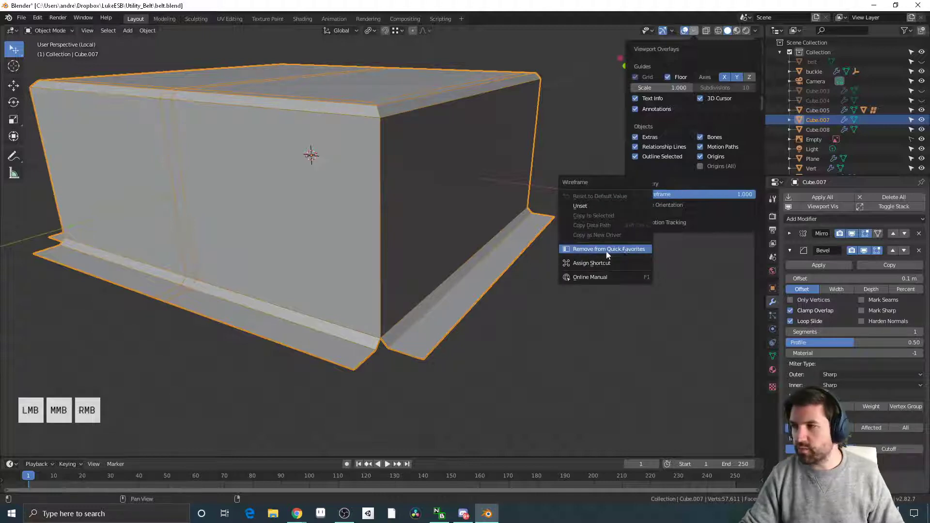
key(q)
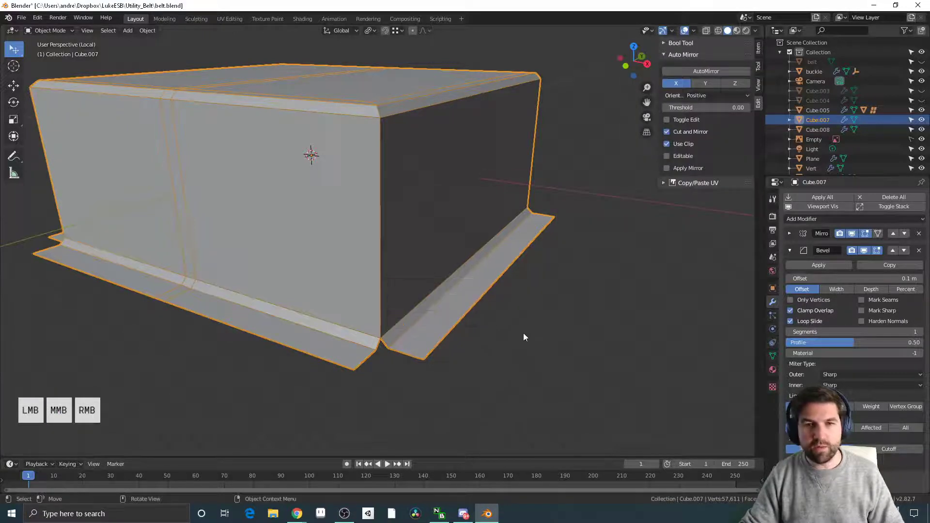
click(524, 335)
key(q)
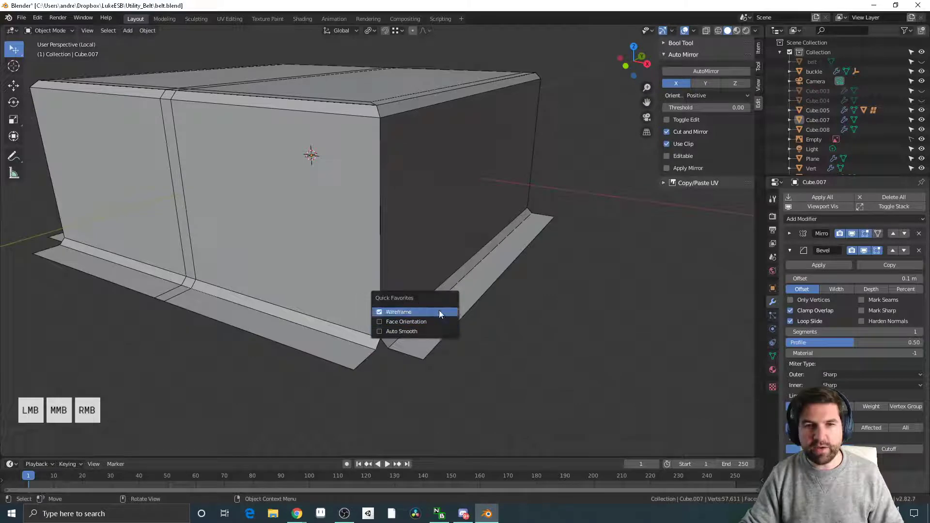
mouse_move(596, 367)
middle_down()
mouse_move(583, 351)
mouse_move(511, 342)
mouse_move(458, 363)
mouse_move(596, 370)
middle_up()
click(460, 347)
middle_drag(460, 347, 557, 358)
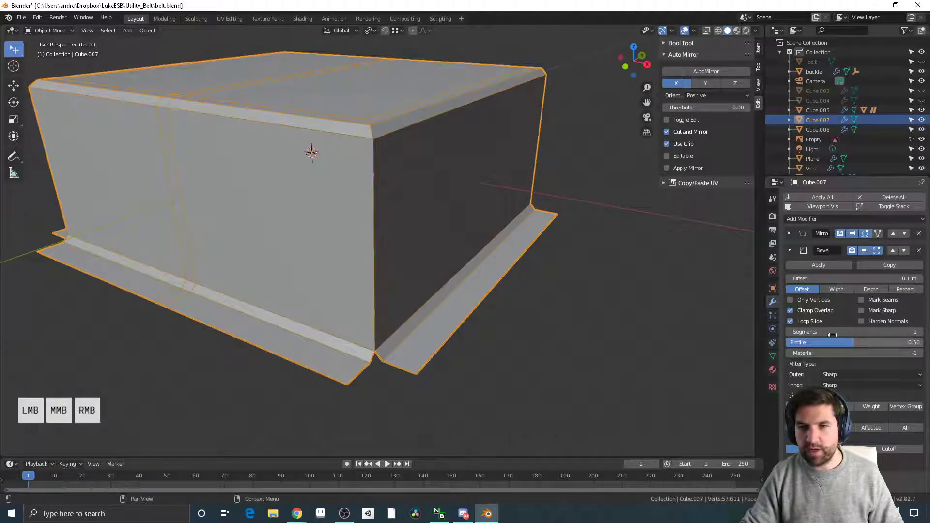
Step: Set the Bevel modifier's offset to 0.073 m and examine the corners and rear of the part
shift+drag(867, 279, 867, 278)
middle_drag(594, 342, 532, 322)
middle_drag(145, 310, 190, 298)
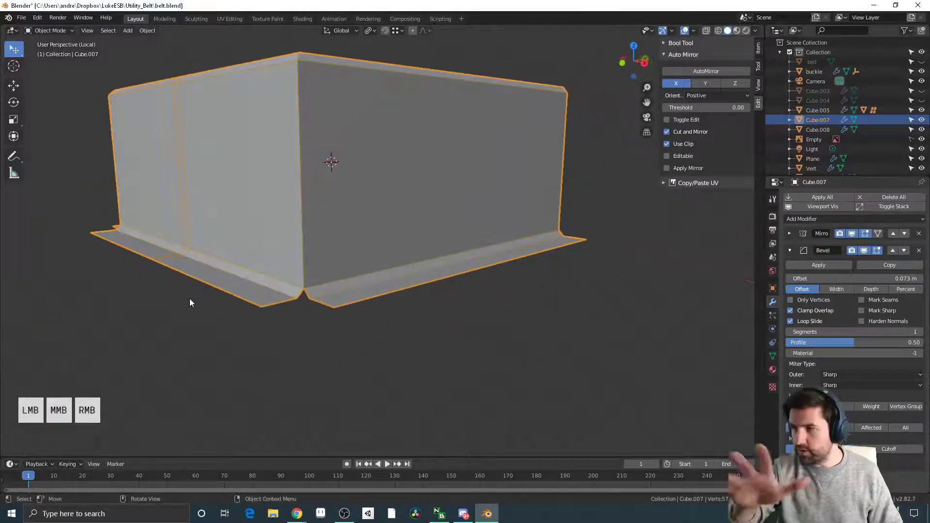
middle_drag(505, 284, 481, 254)
middle_drag(455, 145, 543, 208)
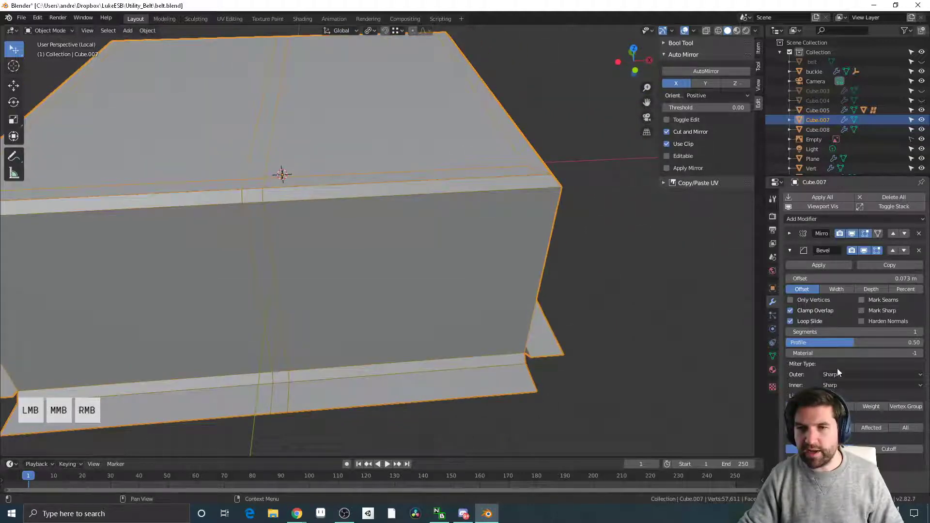
Step: Limit the Bevel modifier by angle at 30° and set its offset to 0.059 m
click(836, 407)
middle_drag(320, 261, 260, 229)
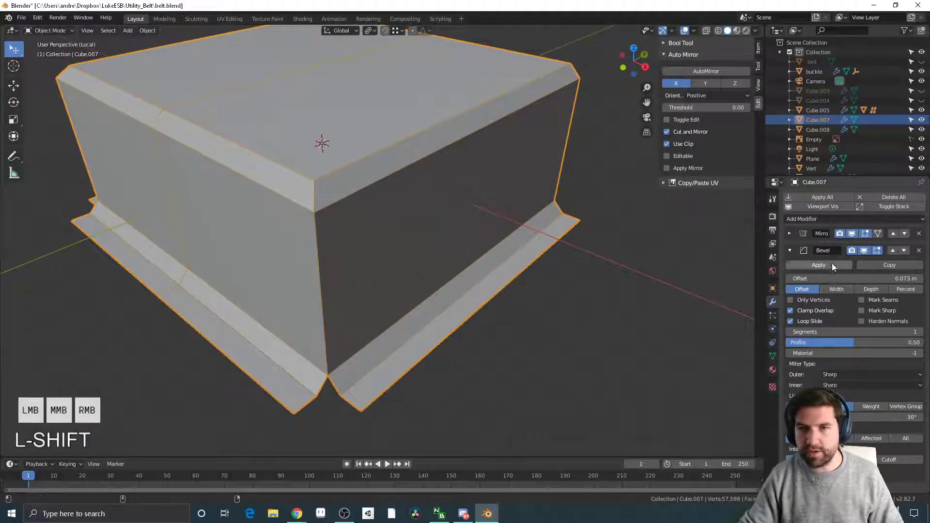
shift+drag(847, 278, 819, 278)
middle_drag(651, 326, 674, 291)
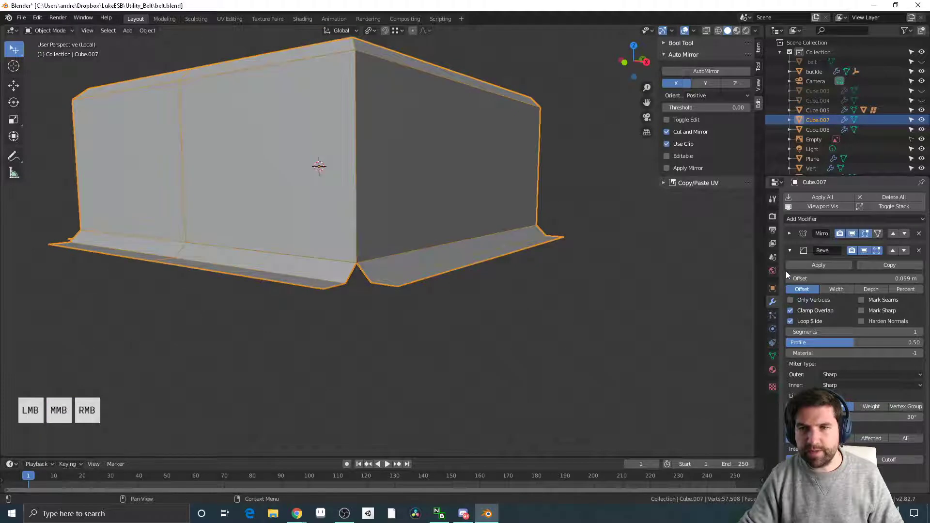
click(790, 250)
Step: Add a Solidify modifier after the Bevel modifier to give the pouch part thickness
middle_drag(446, 264, 453, 283)
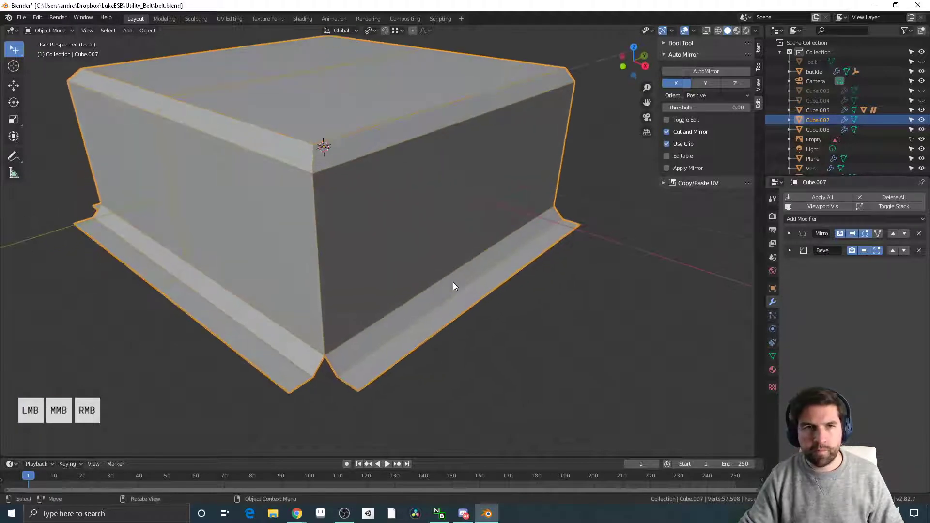
mouse_move(394, 222)
middle_down()
mouse_move(327, 235)
mouse_move(404, 208)
middle_up()
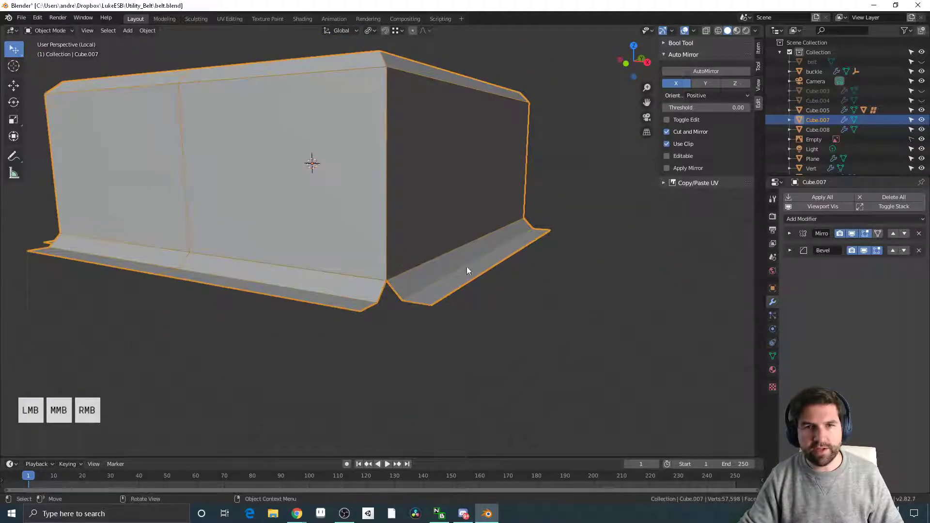
middle_drag(466, 270, 557, 271)
click(801, 219)
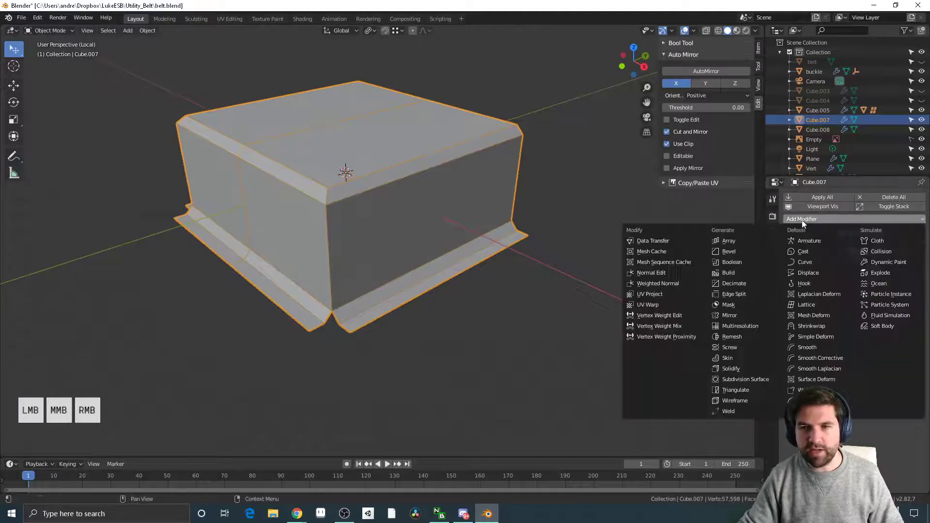
click(731, 368)
middle_drag(649, 351, 617, 336)
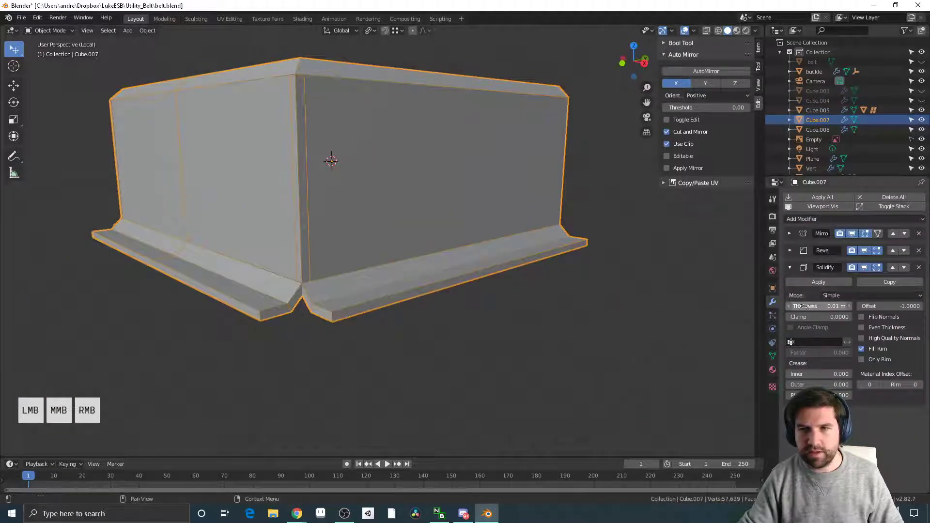
Step: Set the Solidify modifier's thickness to -0.01 m and examine the corner and flanges of the pouch part
mouse_move(804, 306)
shift+mouse_down()
mouse_move(833, 306)
mouse_move(797, 306)
shift+mouse_up()
middle_drag(555, 245, 566, 290)
middle_drag(321, 233, 436, 277)
click(789, 267)
middle_drag(678, 290, 440, 237)
middle_drag(431, 270, 413, 239)
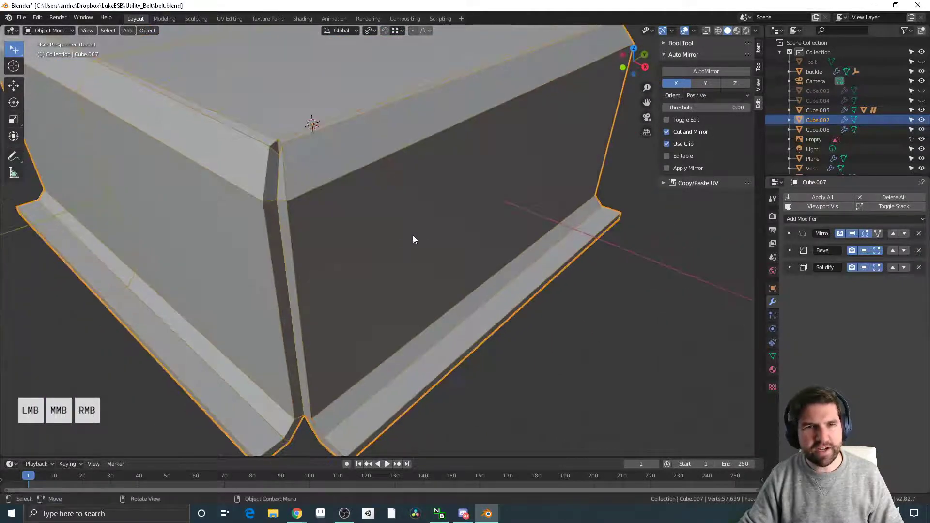
Step: Set the first Bevel modifier's offset to 0.012 m while checking the flange bends and upper edges
click(790, 267)
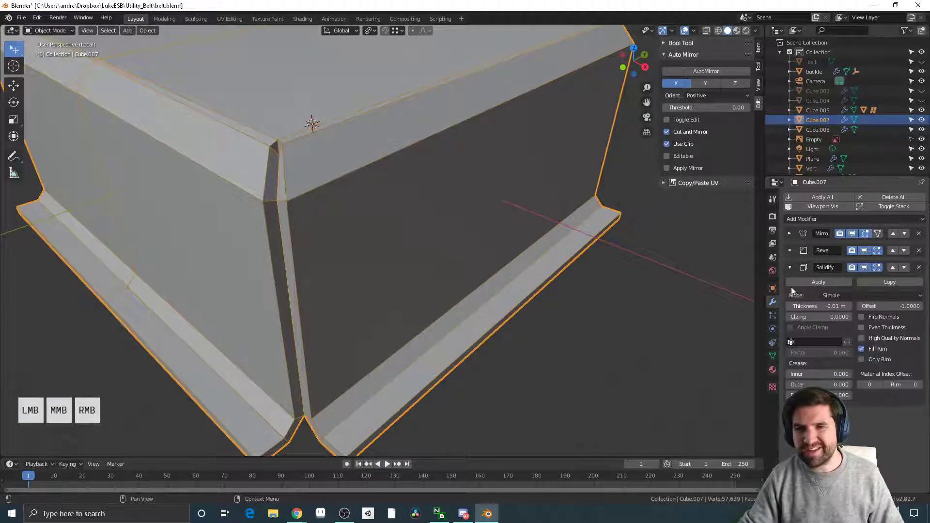
click(790, 251)
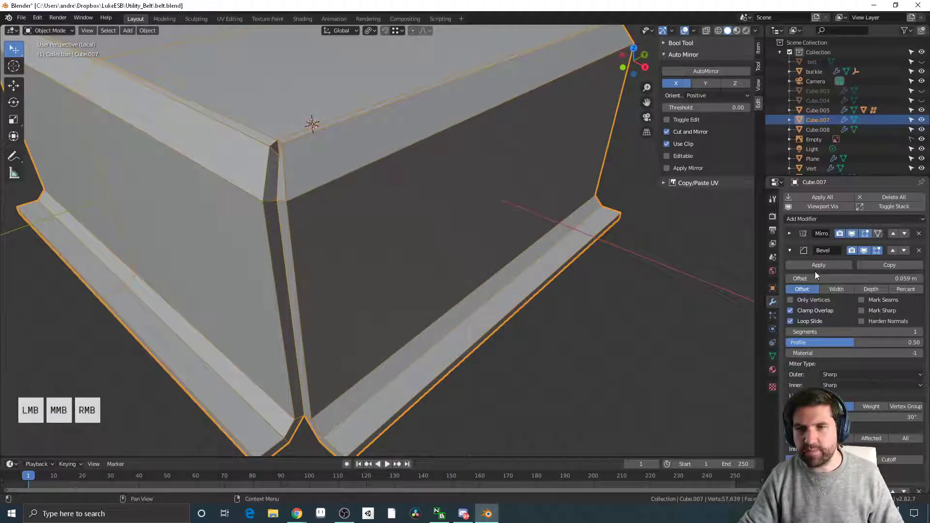
shift+drag(816, 278, 816, 278)
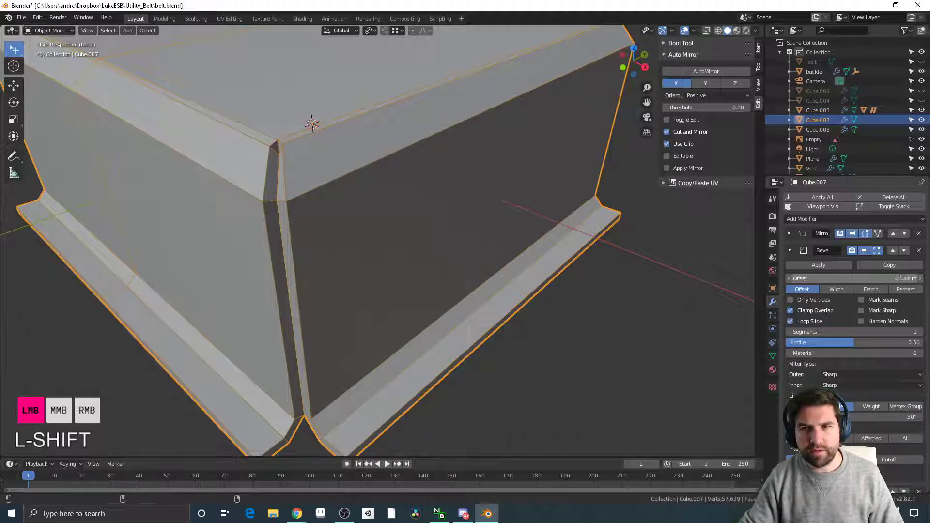
shift+drag(816, 277, 788, 278)
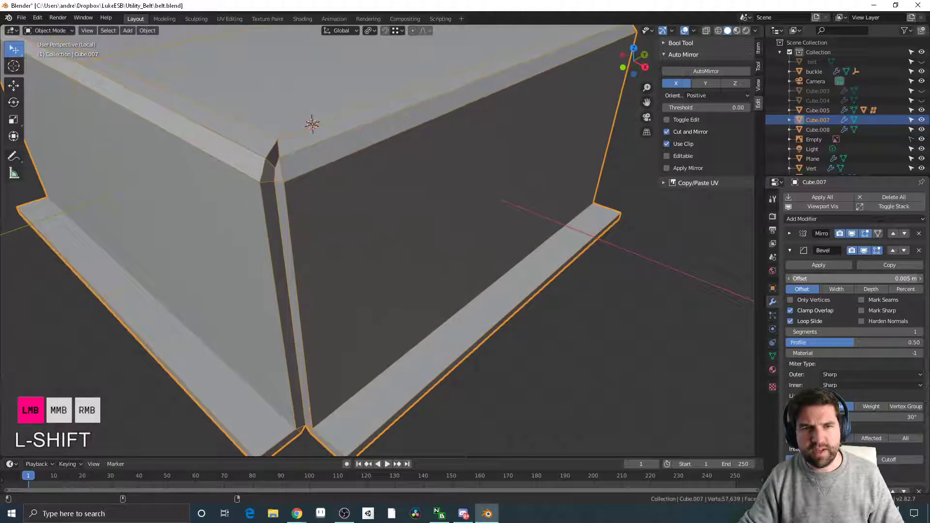
middle_drag(717, 286, 684, 300)
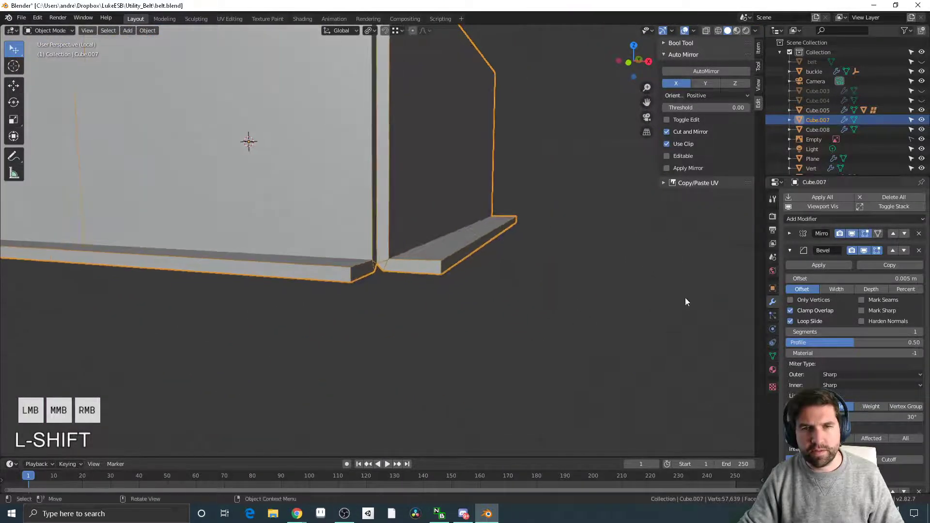
shift+drag(824, 278, 834, 278)
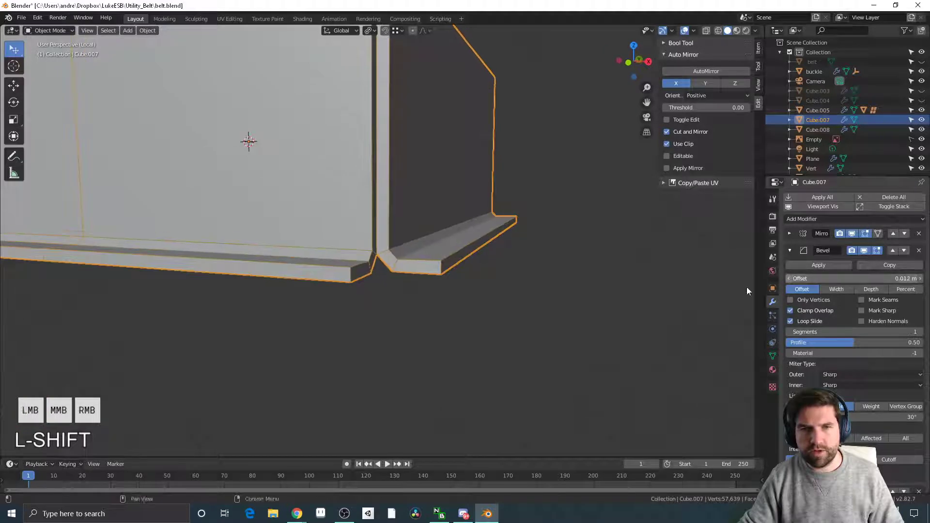
middle_drag(445, 254, 519, 307)
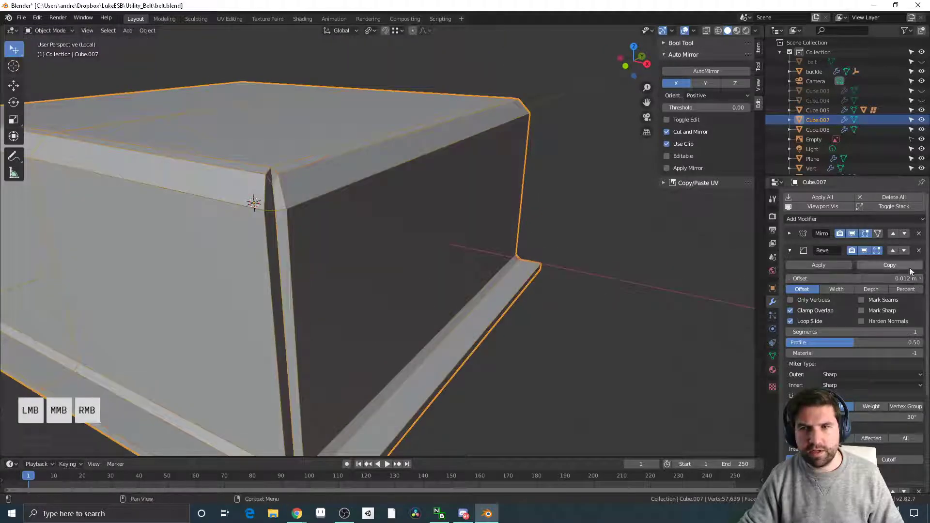
Step: Set the first Bevel modifier's segments to 2 and check the edges from several angles
click(919, 332)
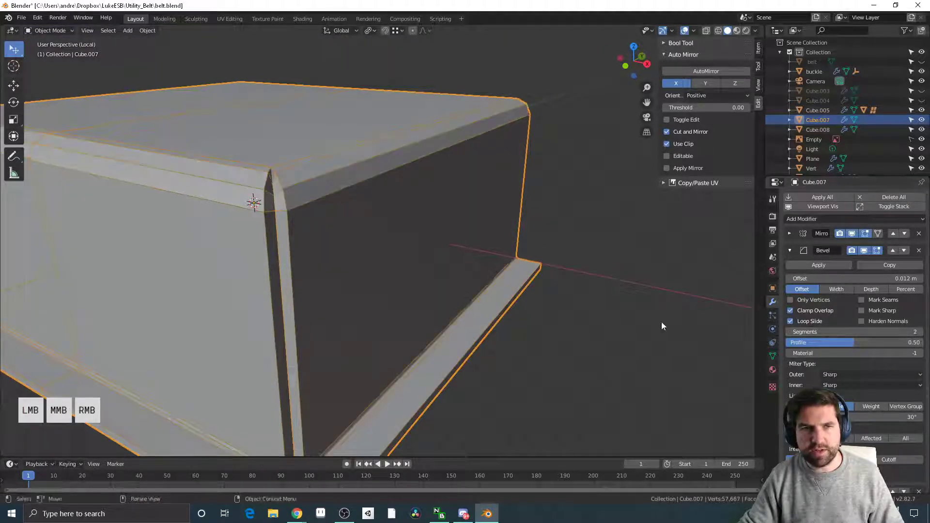
middle_drag(661, 321, 518, 306)
middle_drag(678, 343, 648, 310)
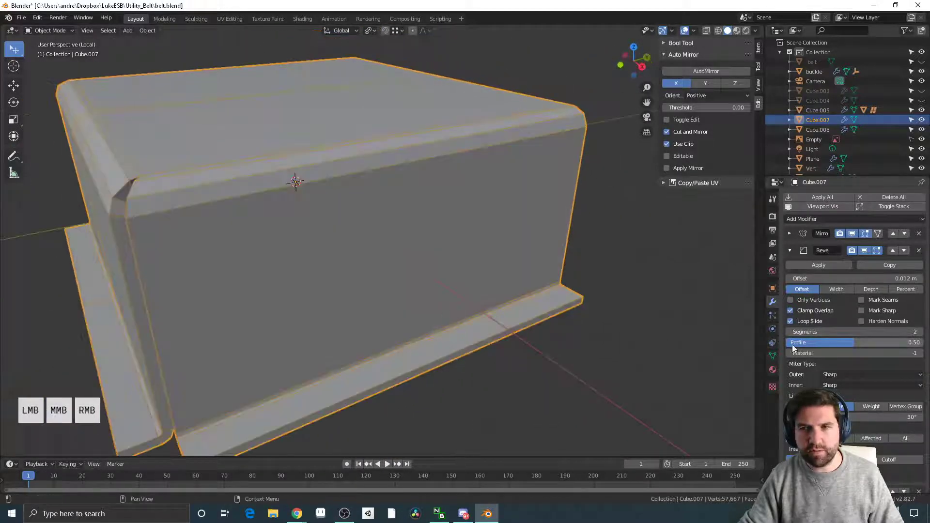
click(788, 251)
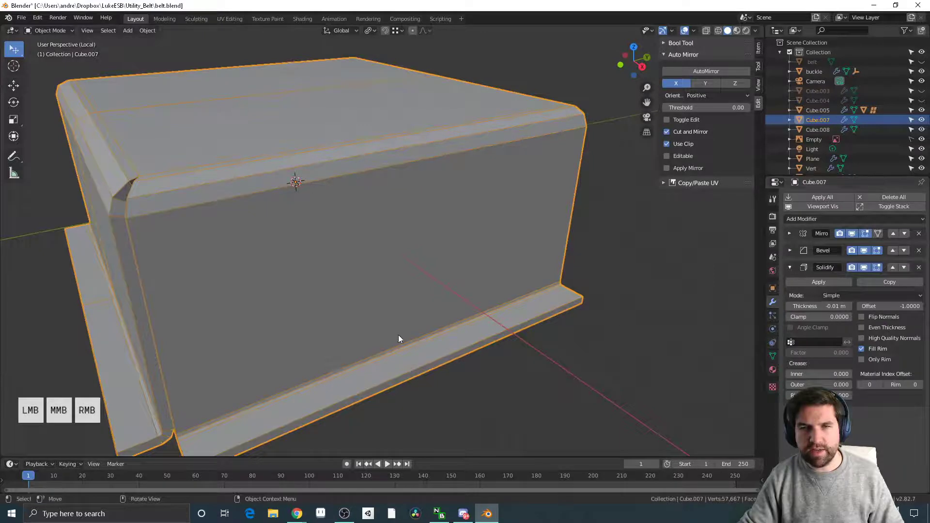
middle_drag(398, 338, 427, 327)
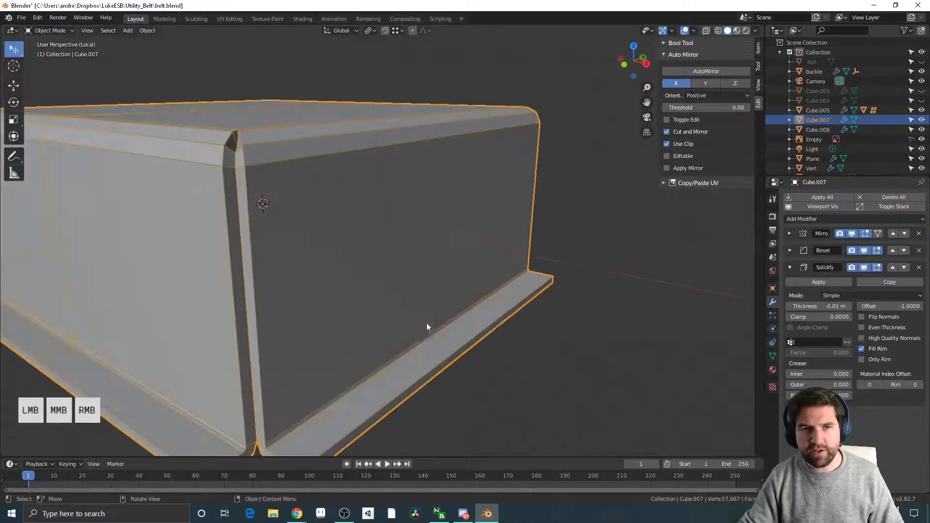
click(790, 268)
Step: Add a second Bevel modifier after Solidify with 2 segments and a profile of 1.00
click(807, 219)
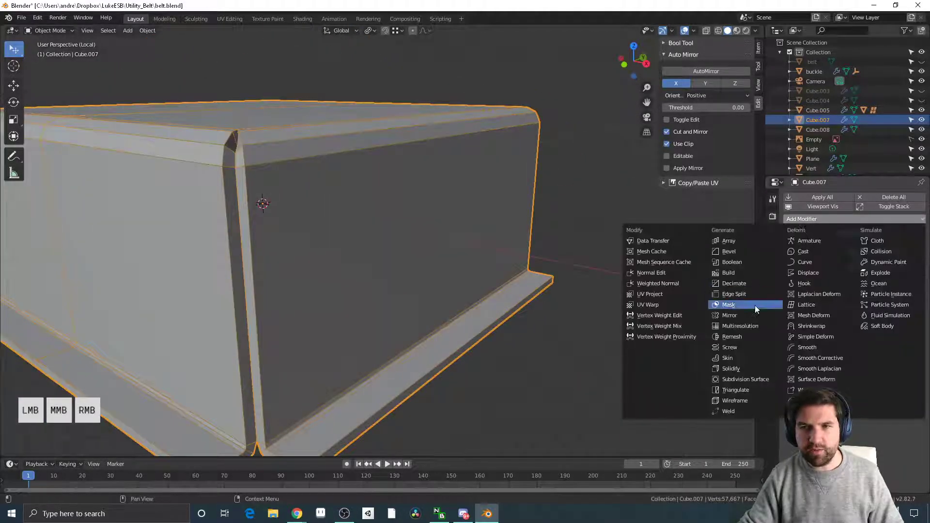
click(742, 251)
shift+middle_drag(630, 244, 516, 276)
scroll(516, 276, up, 2)
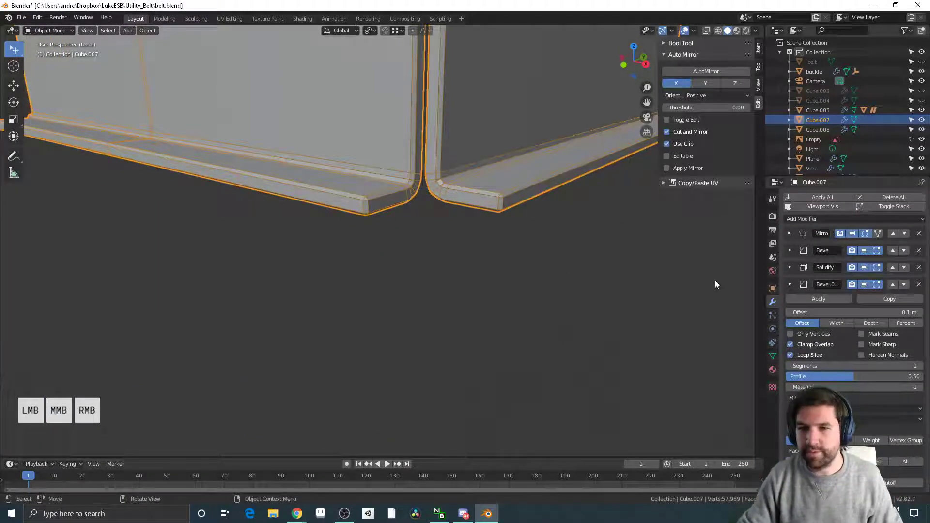
click(912, 366)
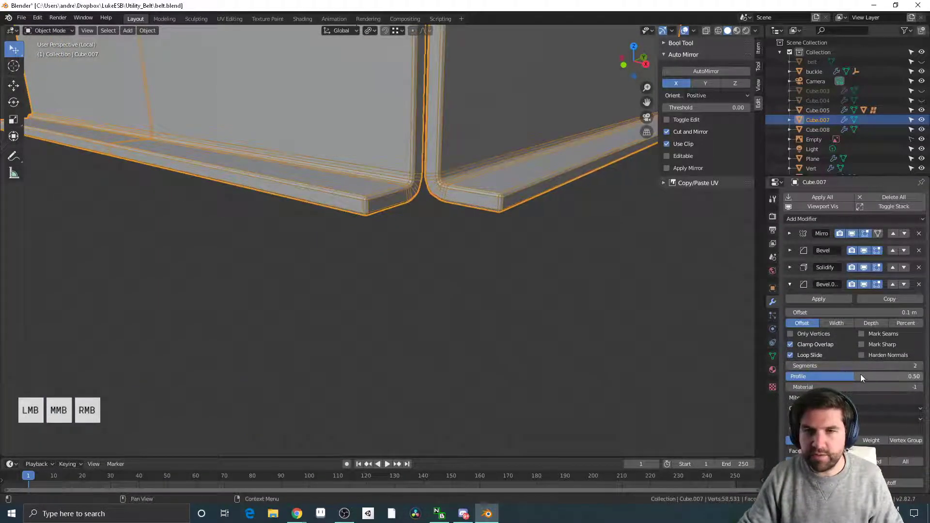
drag(861, 376, 926, 376)
middle_drag(478, 298, 472, 316)
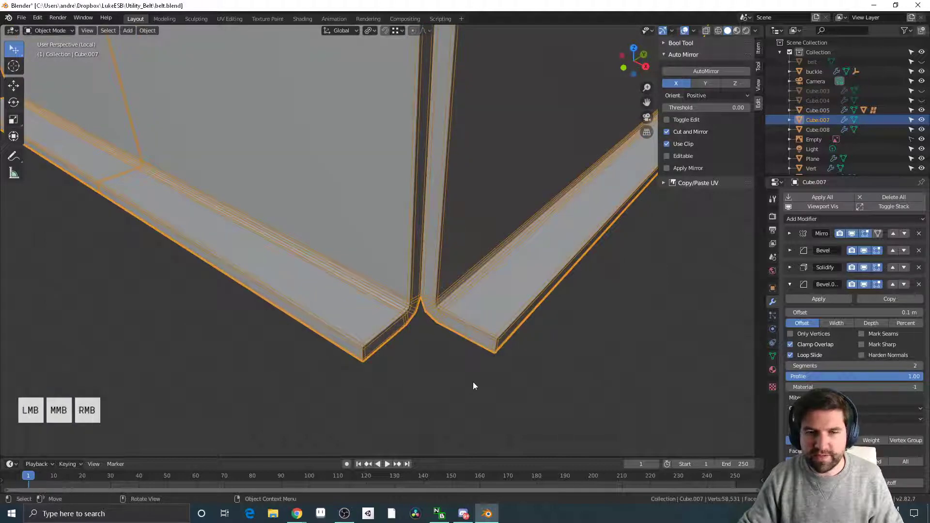
scroll(474, 381, up, 4)
scroll(623, 363, down, 2)
shift+drag(862, 366, 845, 366)
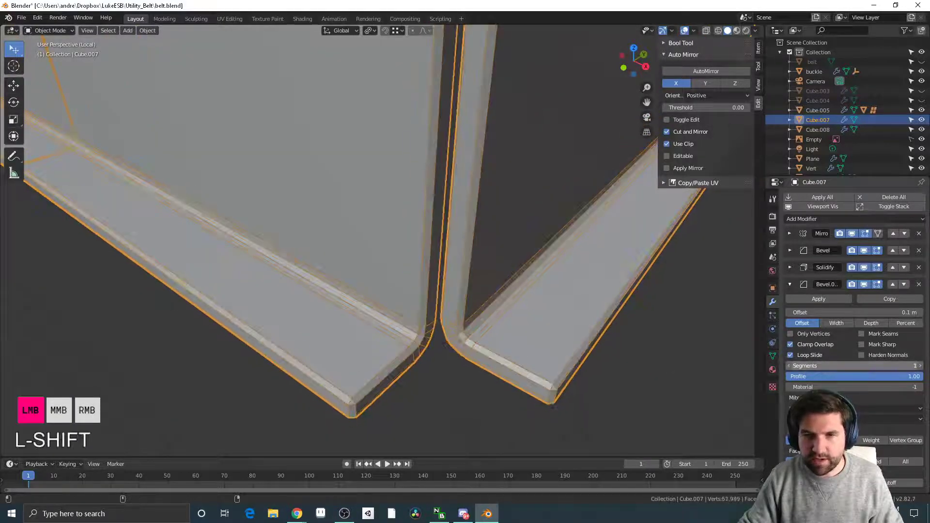
key(ctrl+z)
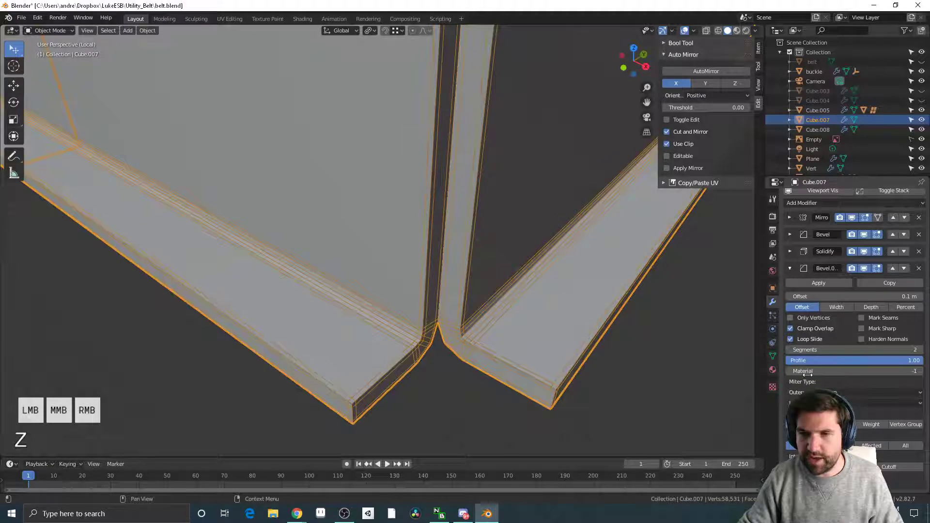
Step: Limit the second Bevel modifier by angle at 60° and inspect the pouch's corner edges
click(837, 424)
scroll(592, 359, down, 2)
shift+middle_drag(485, 141, 438, 397)
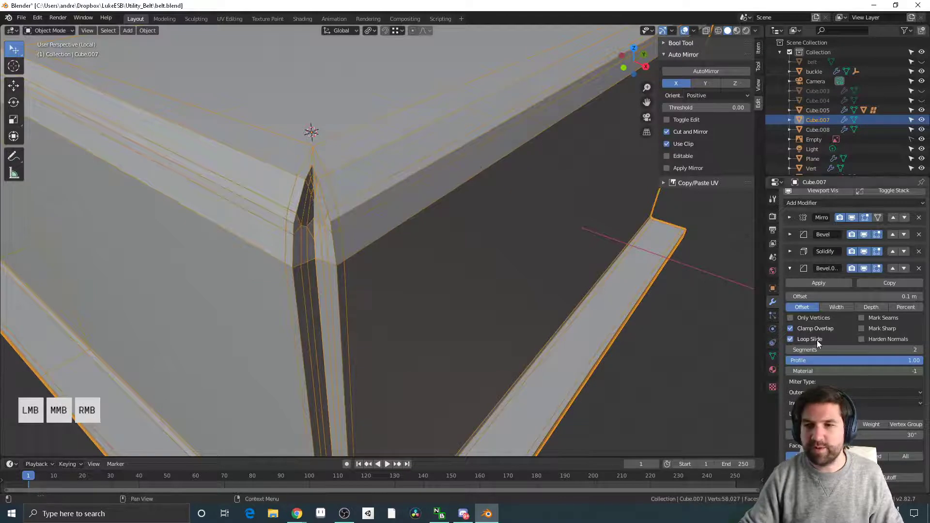
shift+drag(845, 435, 855, 435)
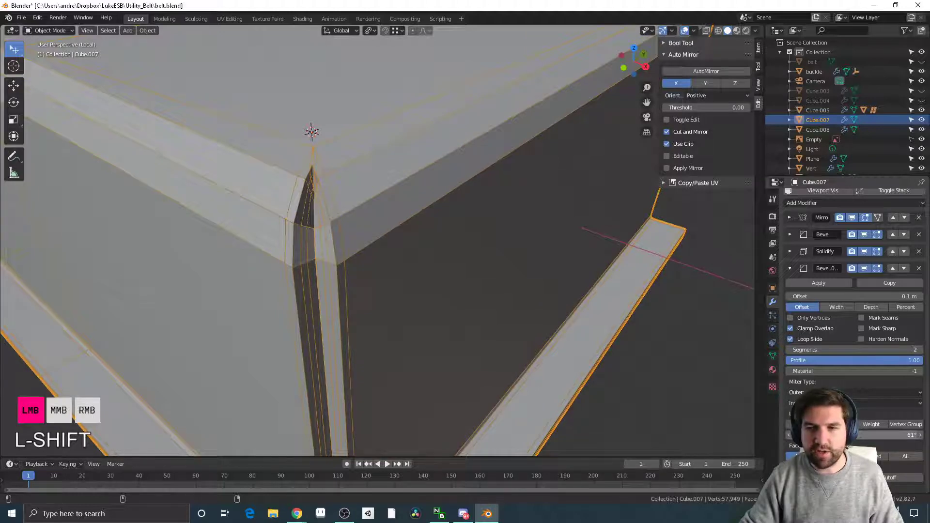
shift+drag(855, 435, 857, 435)
scroll(354, 314, down, 3)
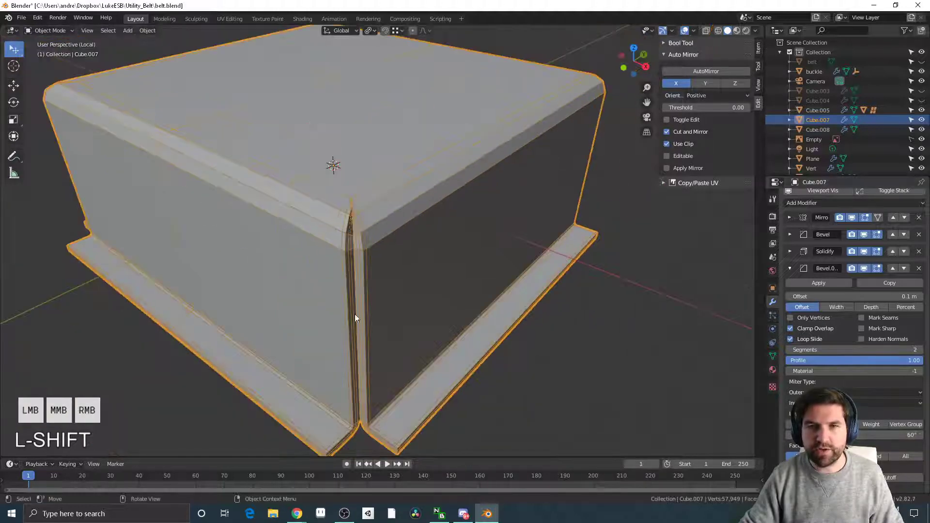
middle_drag(355, 314, 544, 342)
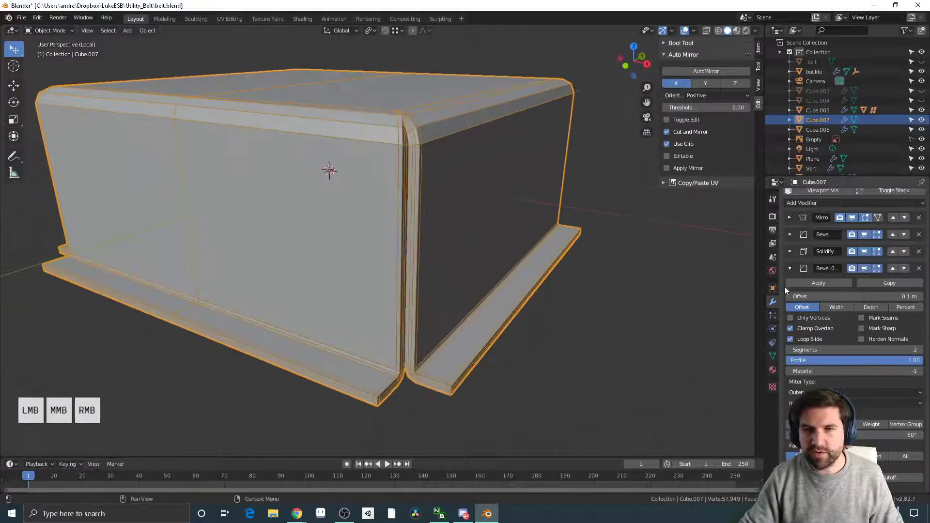
Step: Add a Subdivision Surface modifier to the pouch part with 2 viewport subdivisions
scroll(787, 278, up, 1)
click(814, 220)
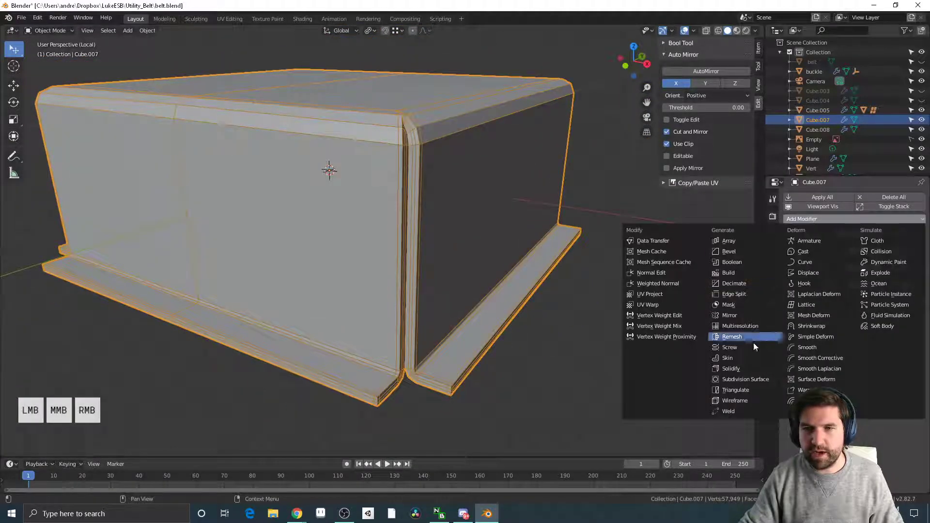
click(757, 379)
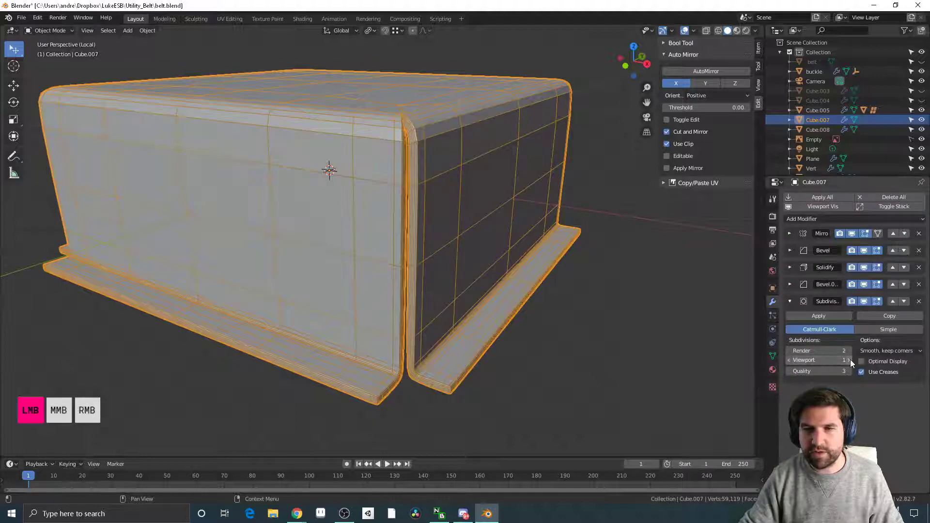
click(848, 360)
Step: Turn off the wireframe overlay and shade the pouch part smooth
key(q)
click(455, 236)
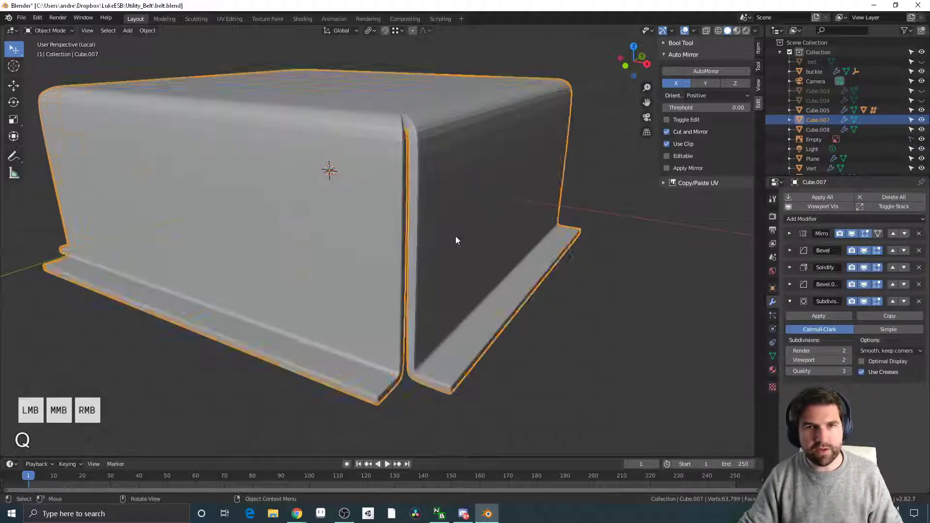
middle_drag(455, 241, 495, 194)
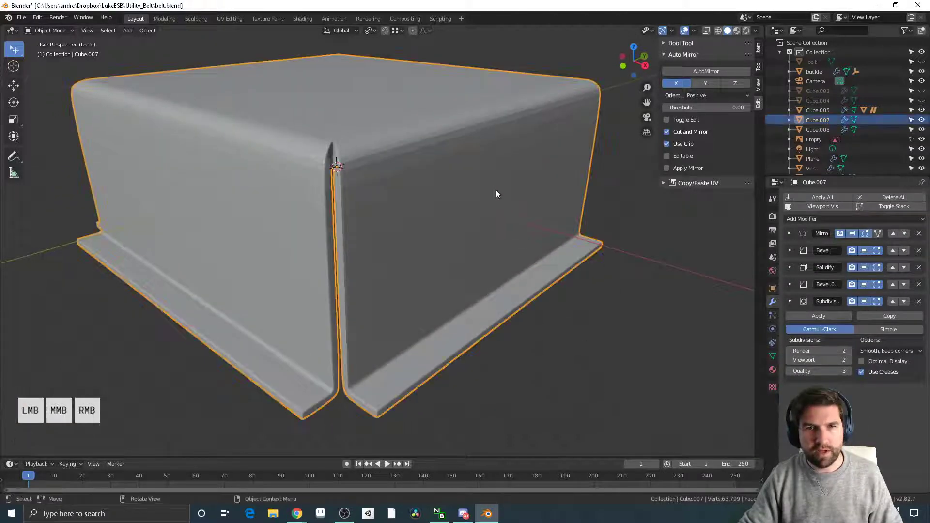
right_click(436, 163)
click(437, 163)
click(650, 283)
middle_drag(650, 284, 448, 283)
click(444, 275)
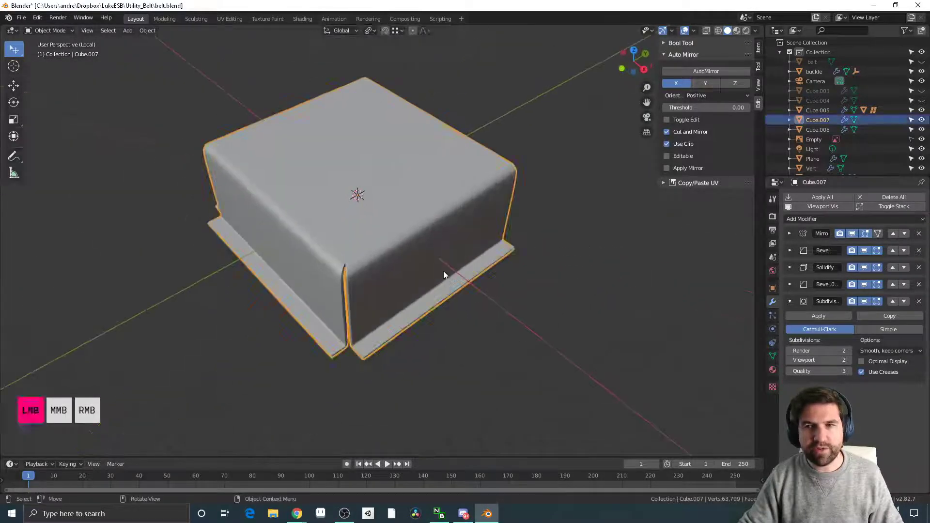
Step: Turn off the Edit Mode display of all five modifiers and check the base mesh in Edit Mode
click(864, 234)
click(877, 268)
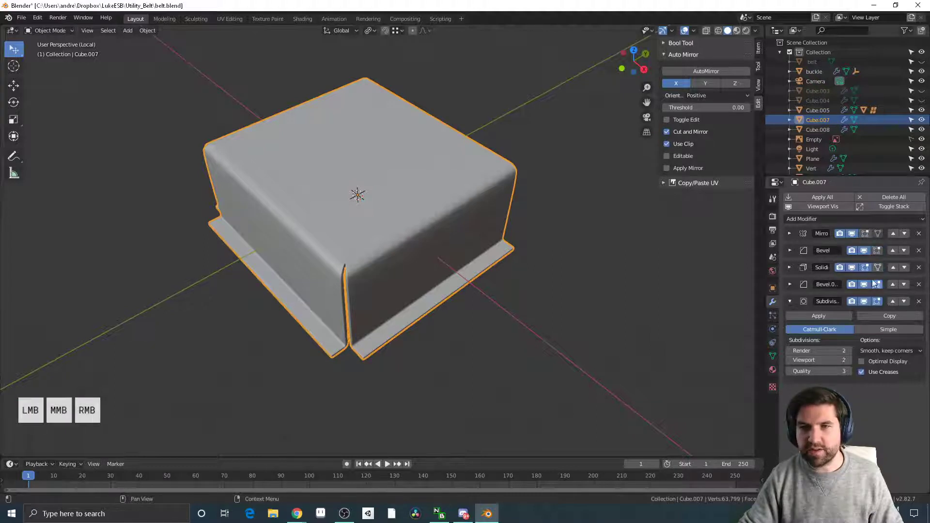
click(877, 301)
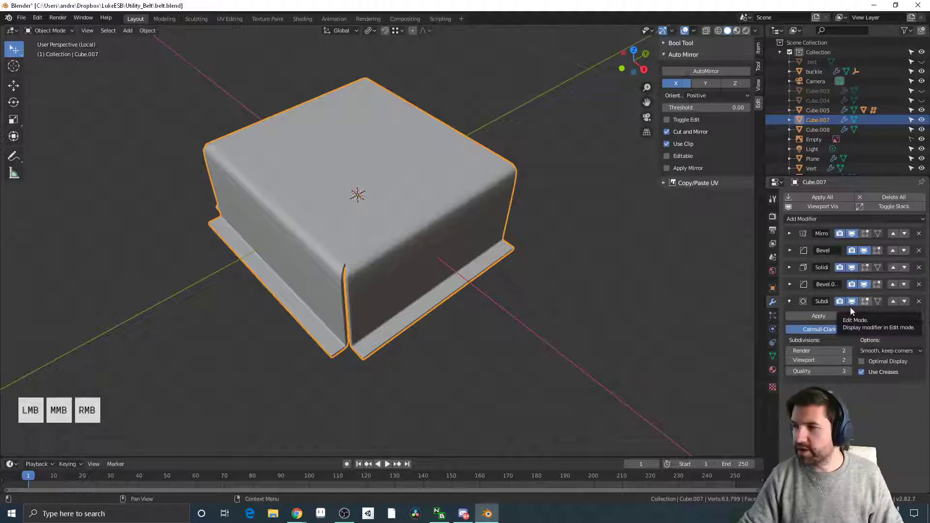
key(alt+a)
click(438, 249)
middle_drag(439, 247, 350, 230)
key(Tab)
key(Tab)
key(Tab)
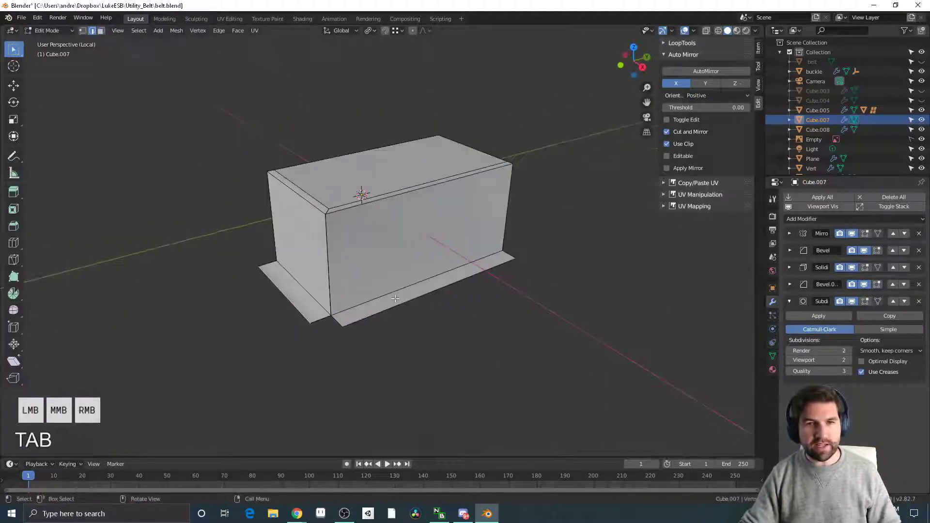
Step: Try to extend the side flange's outer edge outward along the X axis by about 0.1 m
middle_drag(382, 281, 499, 349)
key(g)
middle_click(527, 353)
click(556, 366)
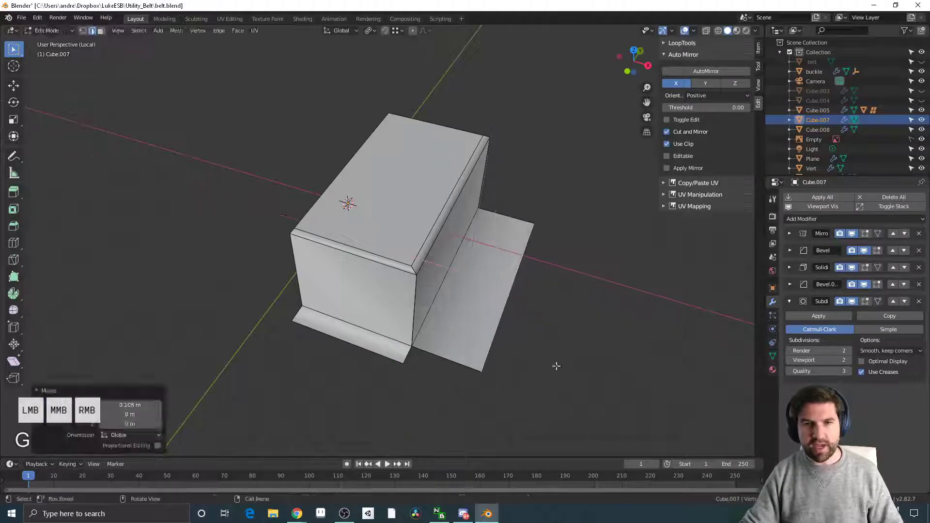
key(Tab)
key(ctrl+z)
key(ctrl+z)
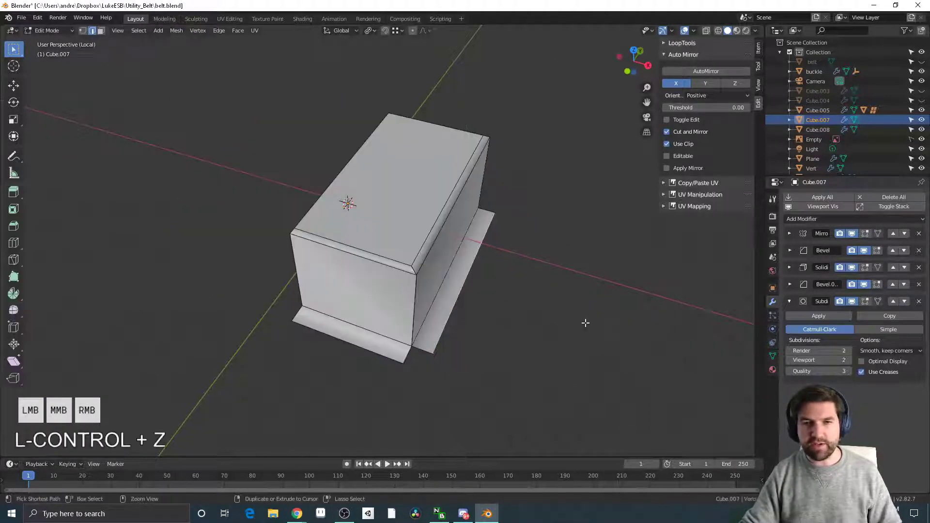
Step: Return to Object Mode and leave local view with the pouch part selected
key(Tab)
middle_drag(585, 324, 433, 225)
click(538, 297)
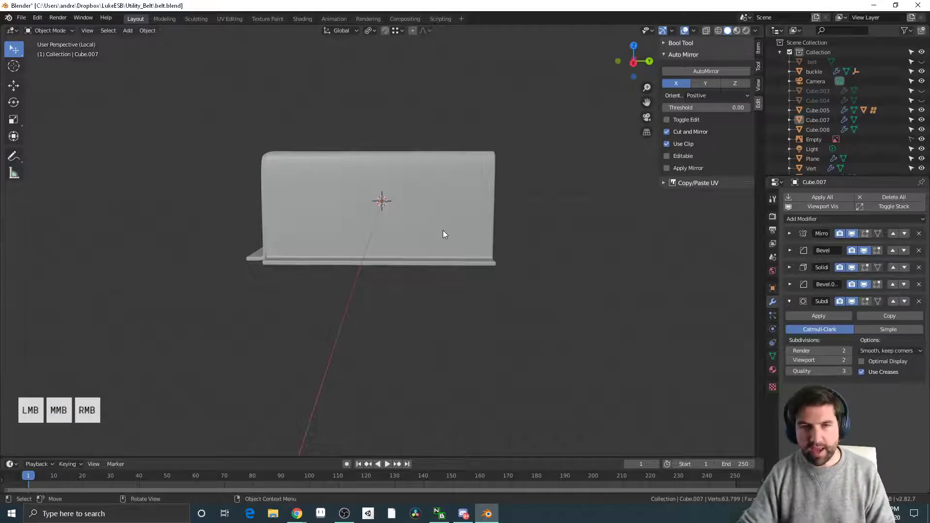
click(466, 228)
middle_drag(481, 255, 509, 265)
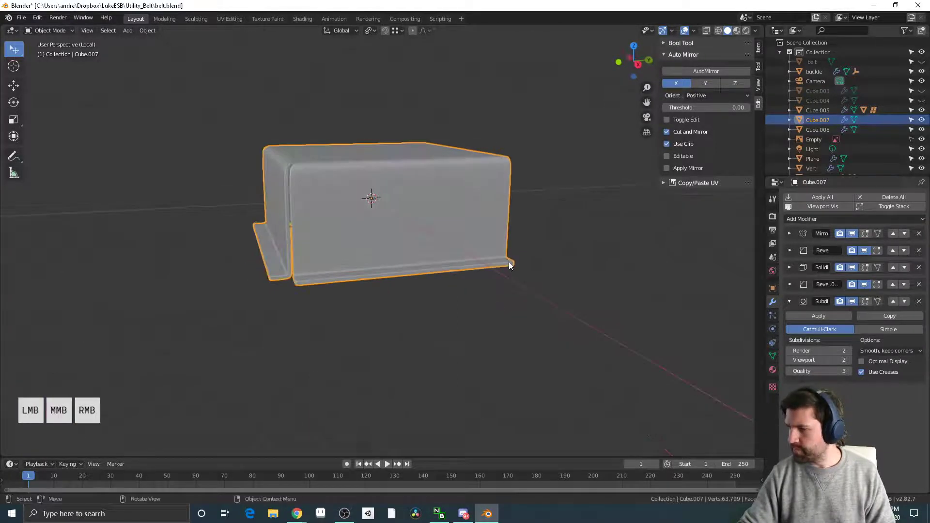
key(KP_Divide)
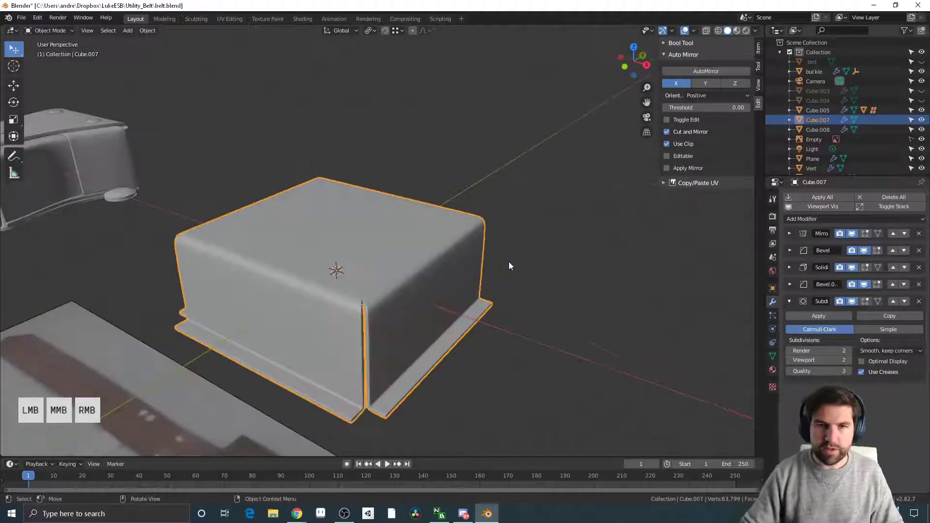
Step: Isolate the second pouch part, the one with the base and upright end panel, and open it in Edit Mode
middle_drag(487, 269, 389, 280)
click(452, 359)
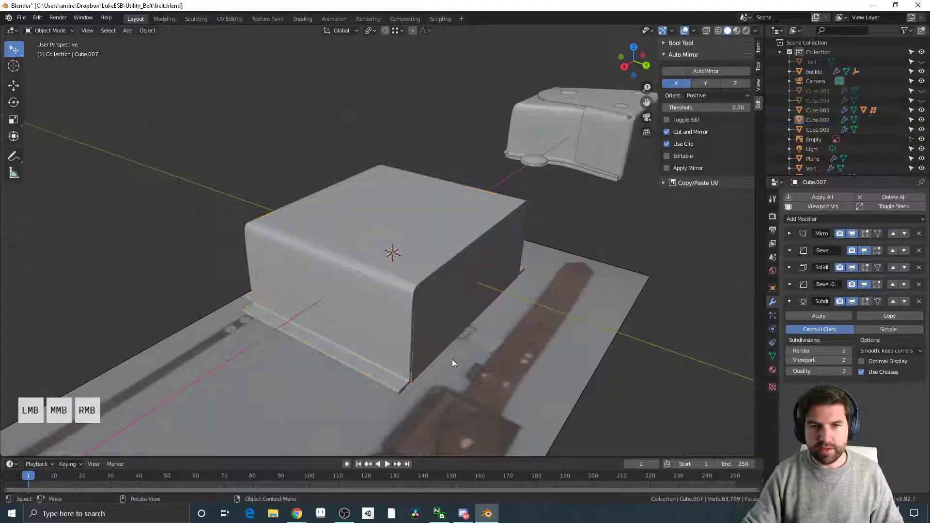
middle_drag(451, 359, 463, 272)
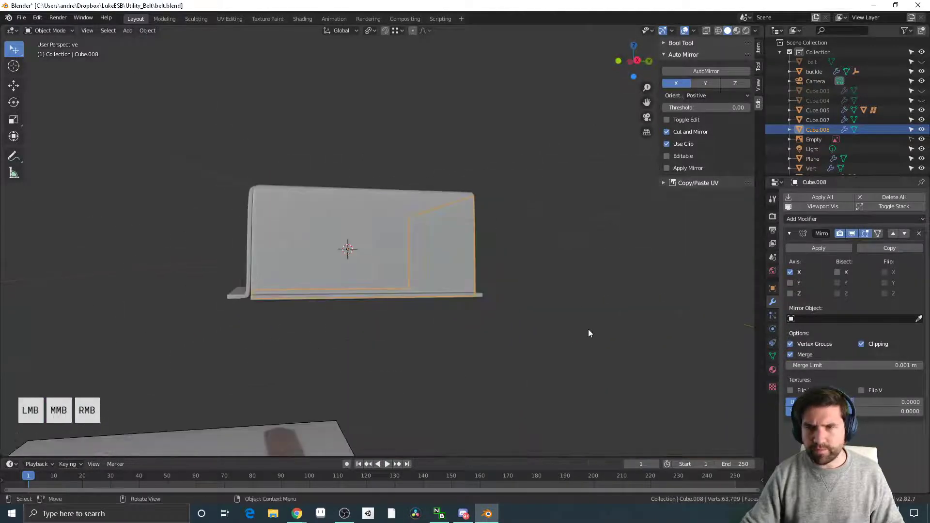
click(789, 234)
middle_drag(649, 277, 493, 286)
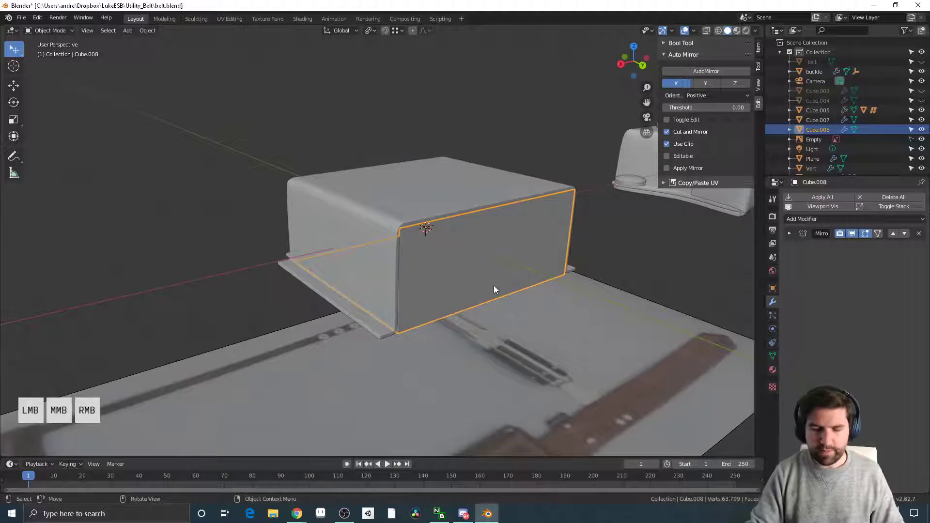
key(KP_Divide)
middle_drag(519, 263, 463, 243)
key(Tab)
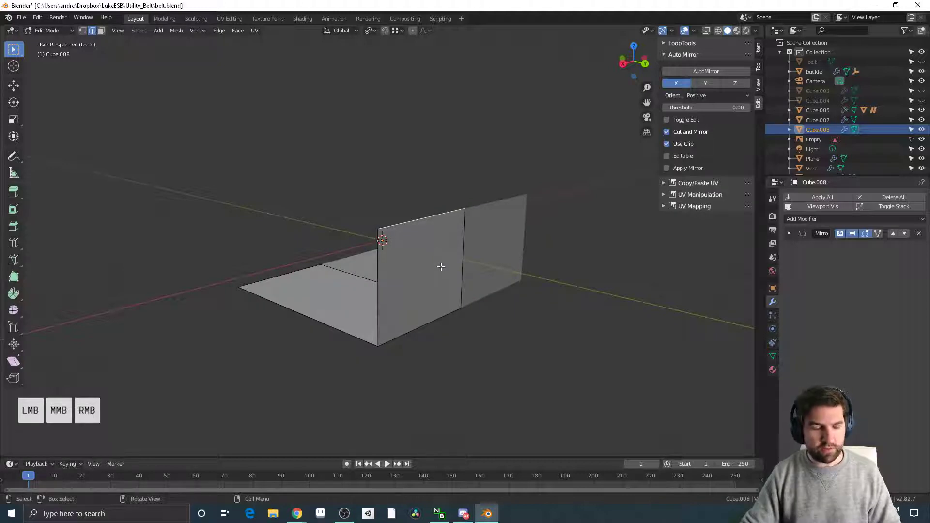
Step: Extrude the upright panel's top edge upward along Z by about 0.03 m
key(e)
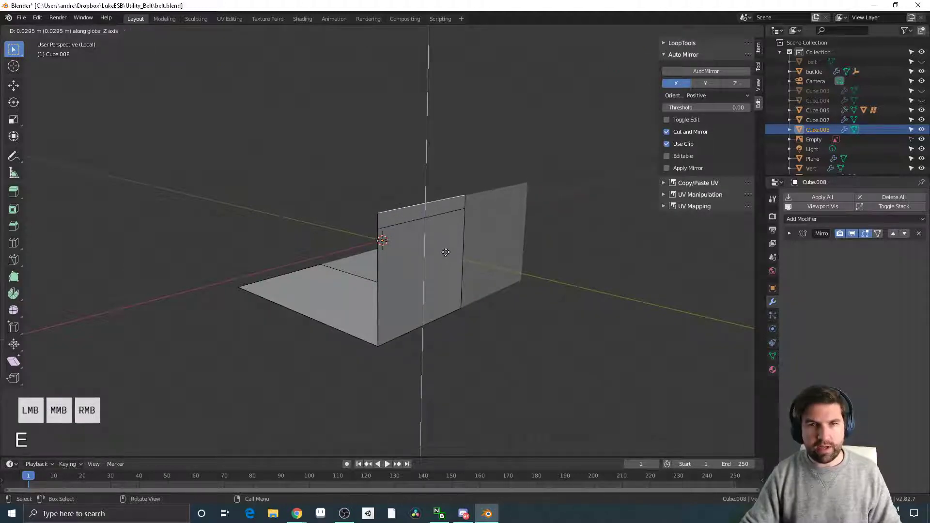
click(446, 252)
click(446, 212)
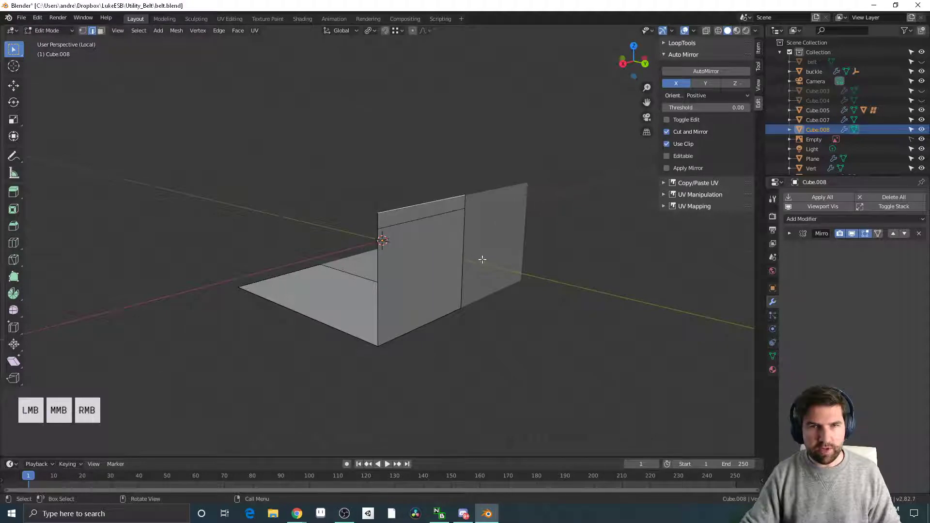
Step: Extrude the raised edge over the base along negative Y in two sections of about 0.21 m each to form the lid
middle_drag(482, 259, 619, 278)
key(e)
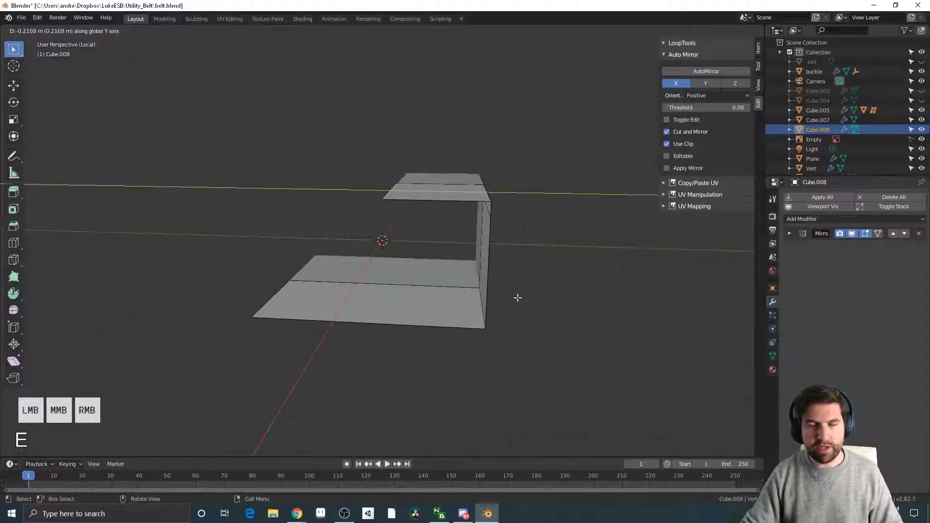
click(517, 297)
middle_drag(517, 297, 540, 322)
key(e)
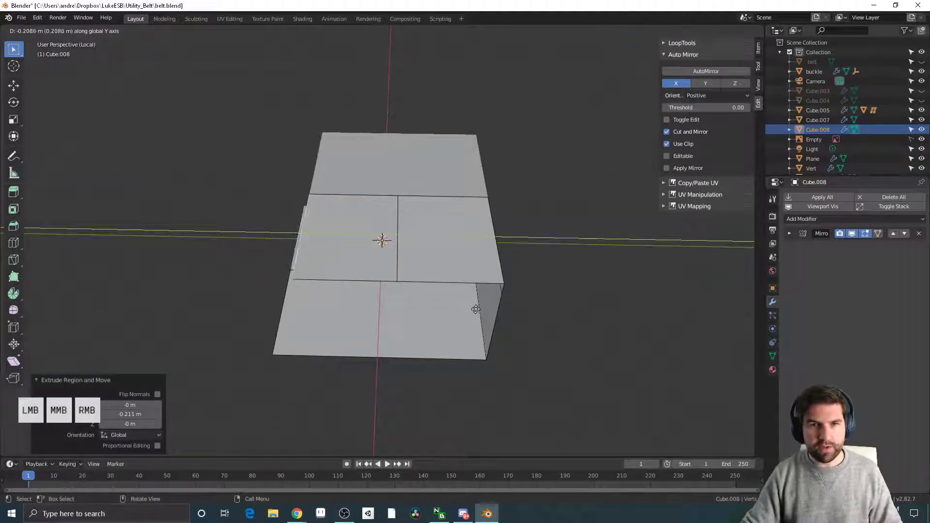
click(196, 134)
Step: Extrude the upright panel's vertical side edge and move it slightly outward beyond the side of the box
middle_drag(533, 345, 455, 285)
middle_drag(418, 314, 463, 291)
click(392, 210)
middle_drag(411, 237, 550, 292)
key(e)
right_click(528, 337)
key(g)
middle_click(437, 343)
click(436, 342)
Step: Extrude the vertical edge along negative Y by 0.0168 m and again by 0.166 m to form the side flap
key(e)
click(552, 297)
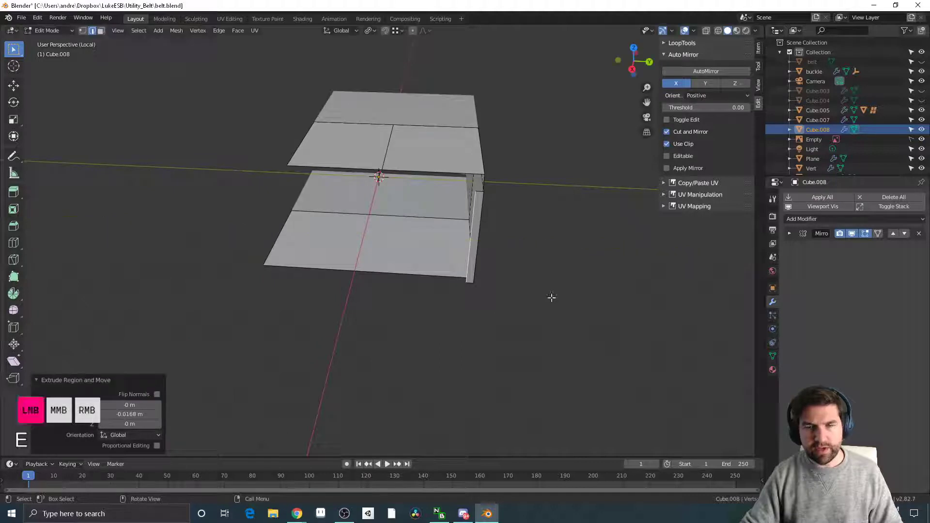
key(e)
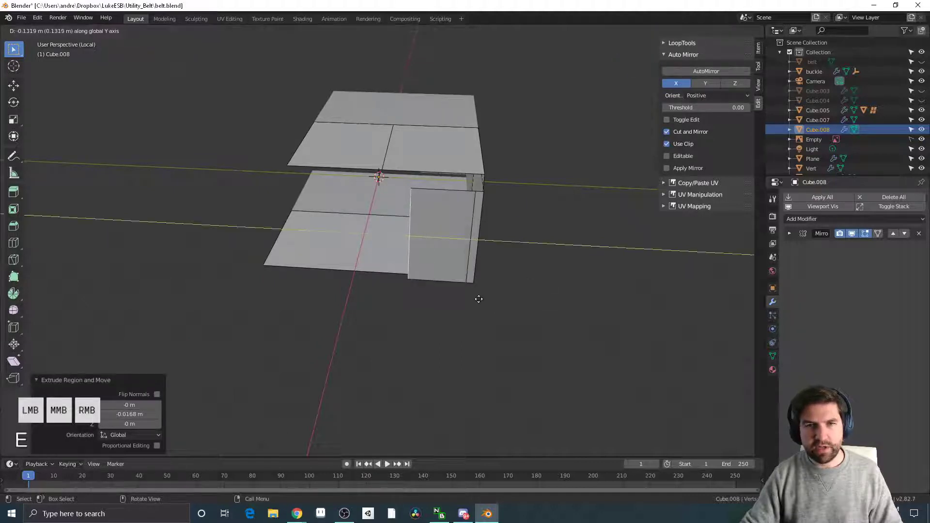
click(468, 298)
middle_drag(532, 305, 398, 232)
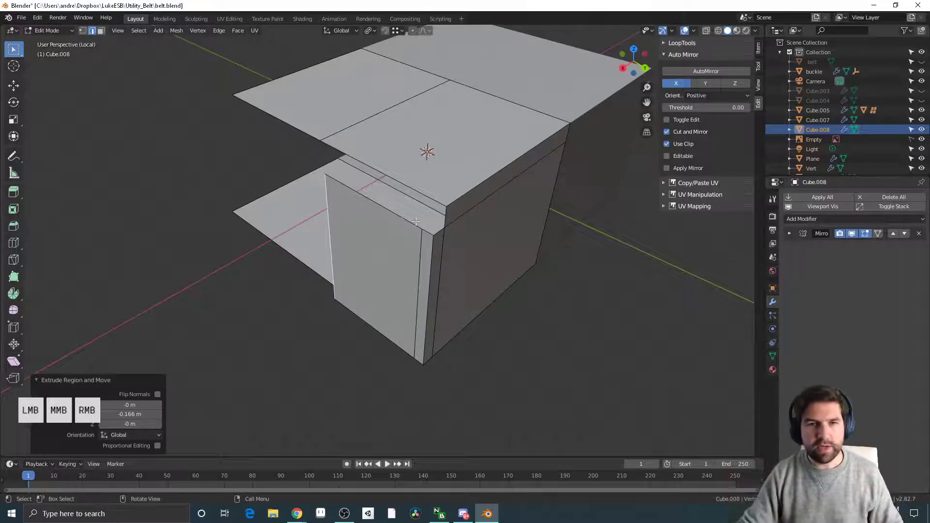
Step: Extrude the side flap's top edge and shift it along the X axis to form a strip reaching toward the lid
click(406, 221)
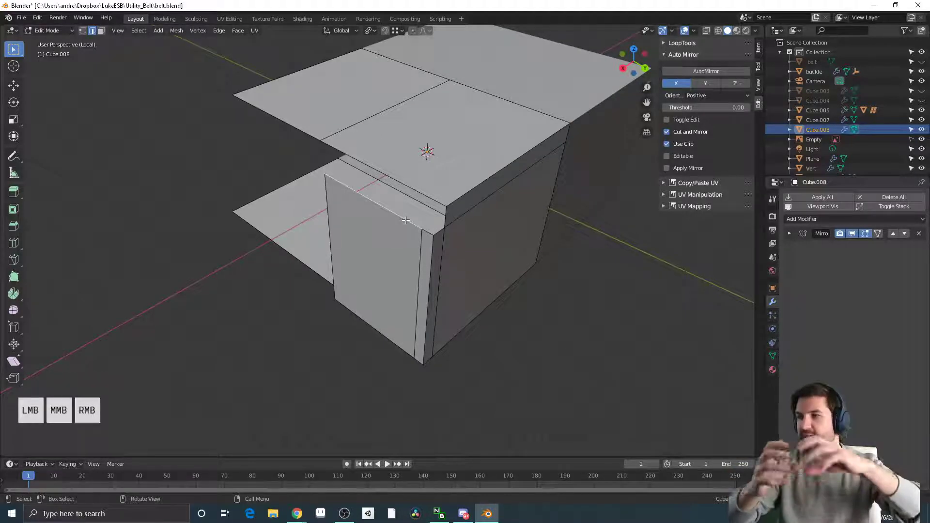
middle_drag(404, 221, 459, 258)
key(e)
click(469, 186)
key(g)
key(x)
click(595, 224)
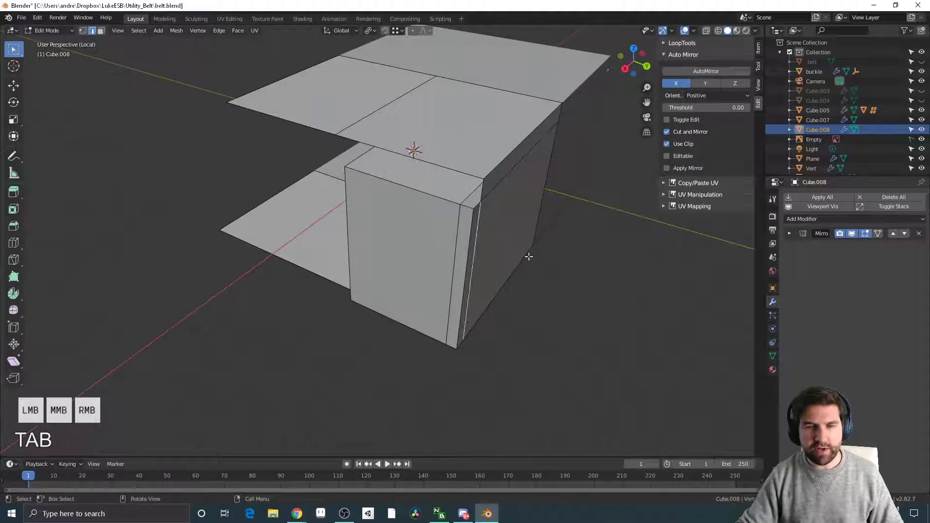
Step: Raise the bottom edge of the side flap 0.0114 m along Z, clear of the base plate
middle_drag(528, 256, 430, 241)
middle_drag(362, 250, 391, 254)
key(g)
click(391, 251)
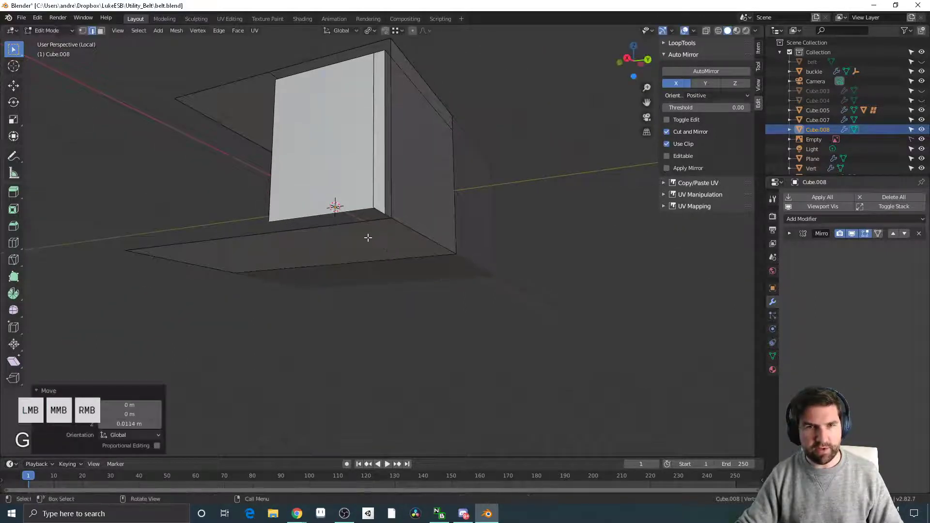
Step: Extrude the base plate's long side edge outward along X by 0.0383 m
click(368, 237)
middle_drag(333, 235, 371, 144)
shift+middle_drag(402, 190, 467, 292)
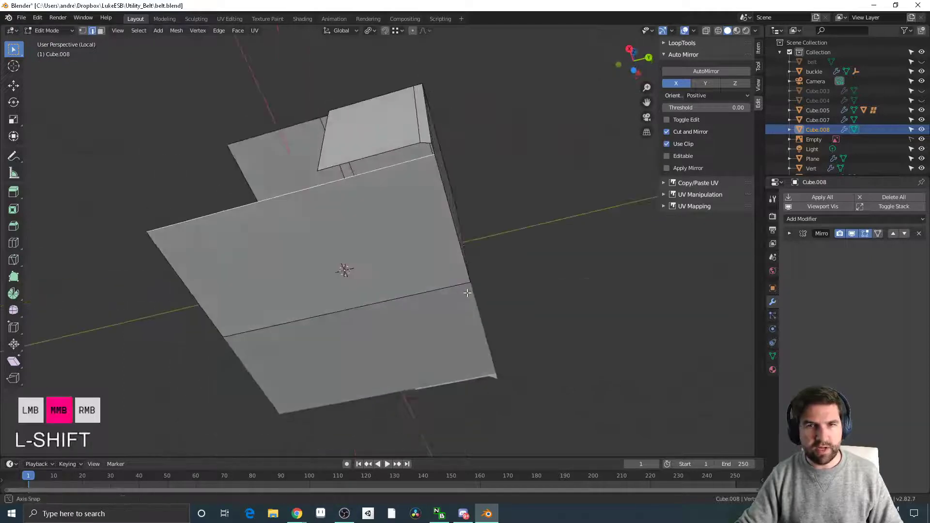
middle_drag(398, 252, 519, 210)
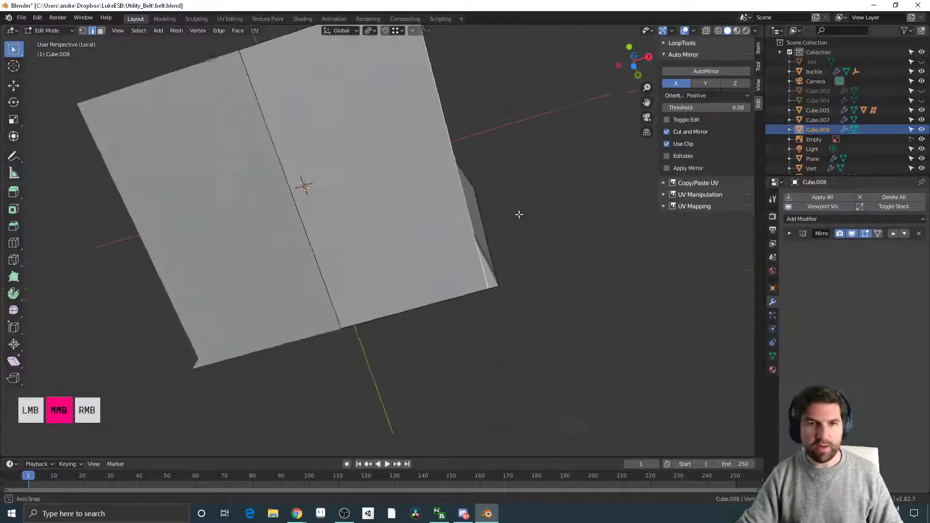
key(e)
click(546, 197)
middle_drag(498, 110, 490, 87)
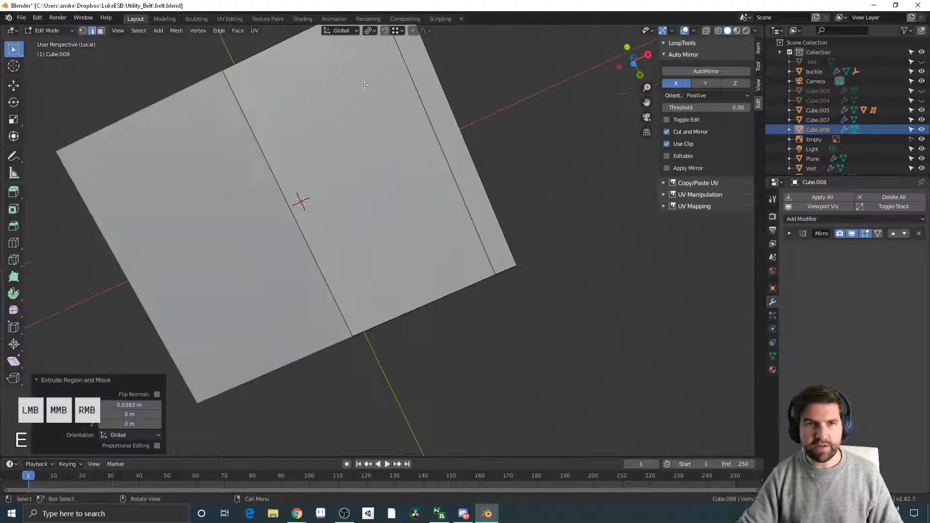
Step: Extrude the base plate's open end edge outward along negative Y by about 0.04 m
shift+middle_drag(387, 126, 438, 233)
click(345, 188)
key(e)
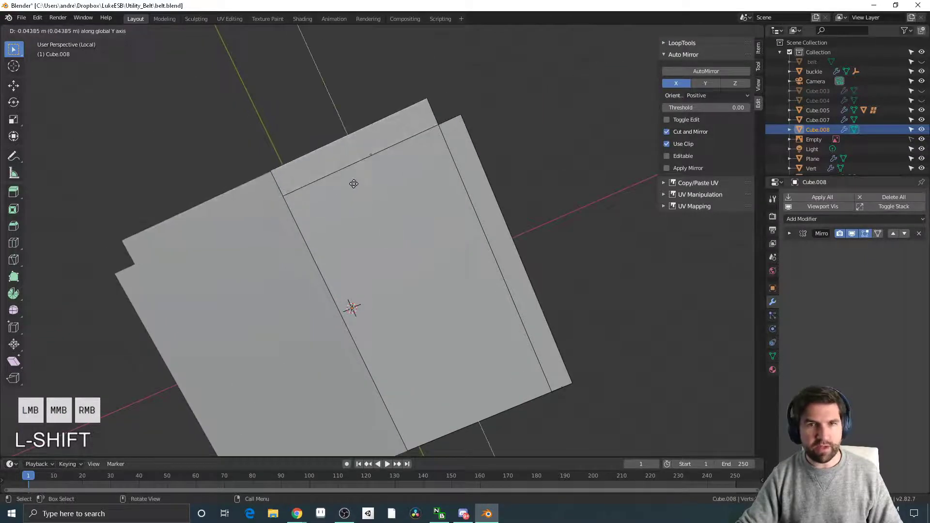
click(356, 183)
middle_drag(357, 182, 489, 271)
click(604, 347)
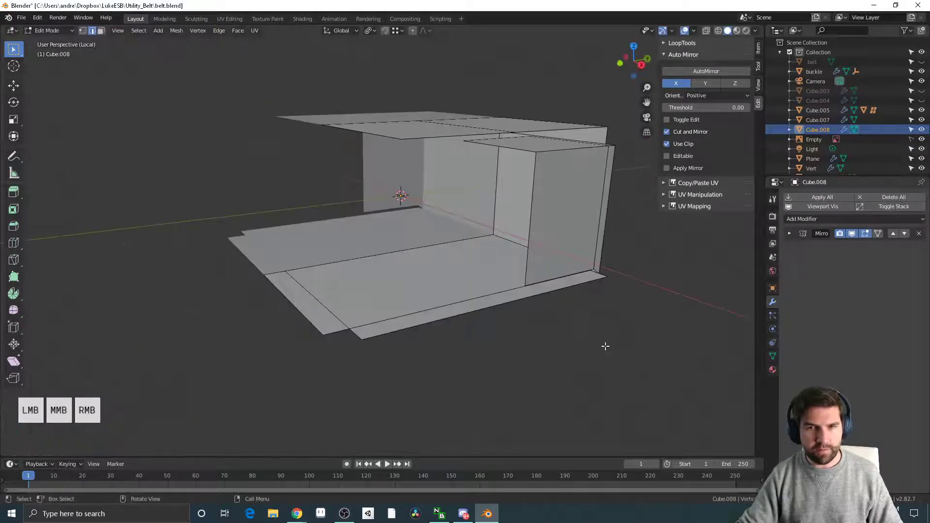
Step: Return to Object Mode, check the part's fit against the rest of the pouch and isolate it again
key(Tab)
middle_drag(607, 346, 557, 359)
shift+middle_drag(557, 359, 363, 293)
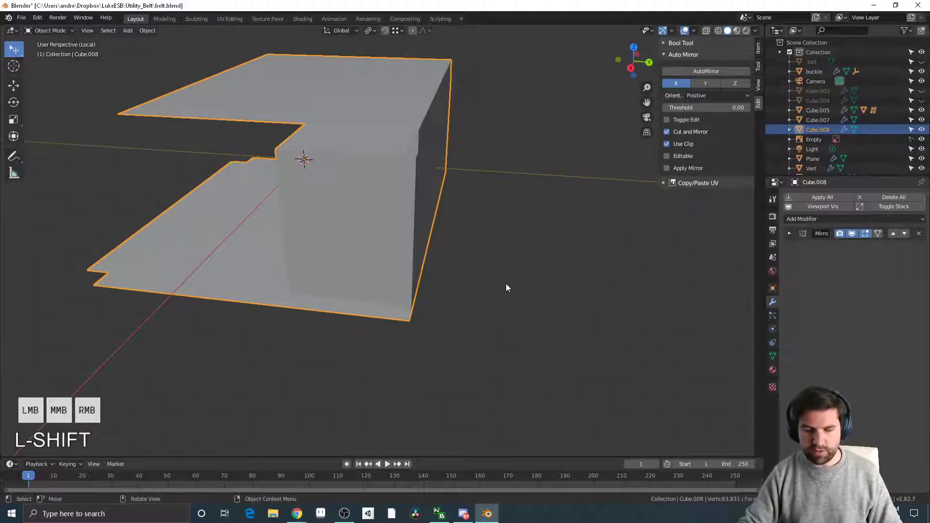
key(KP_Divide)
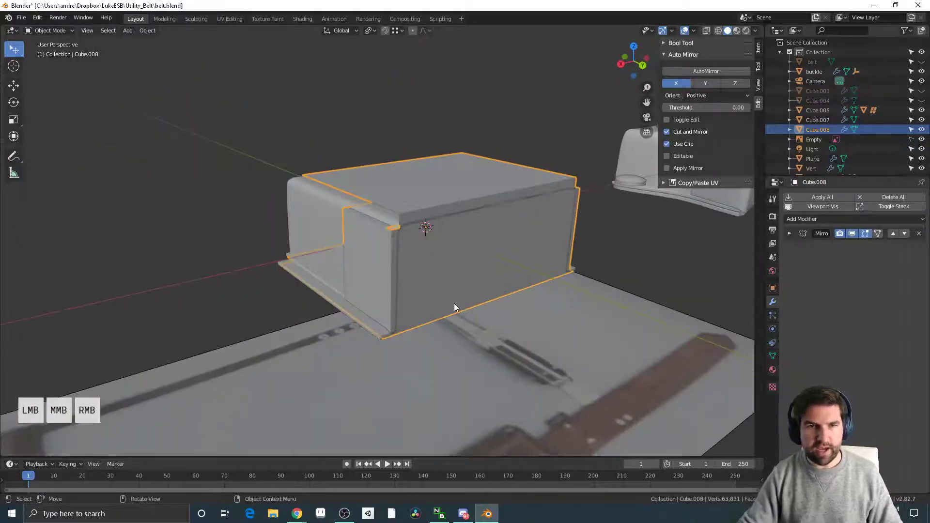
middle_drag(454, 304, 469, 281)
key(KP_Divide)
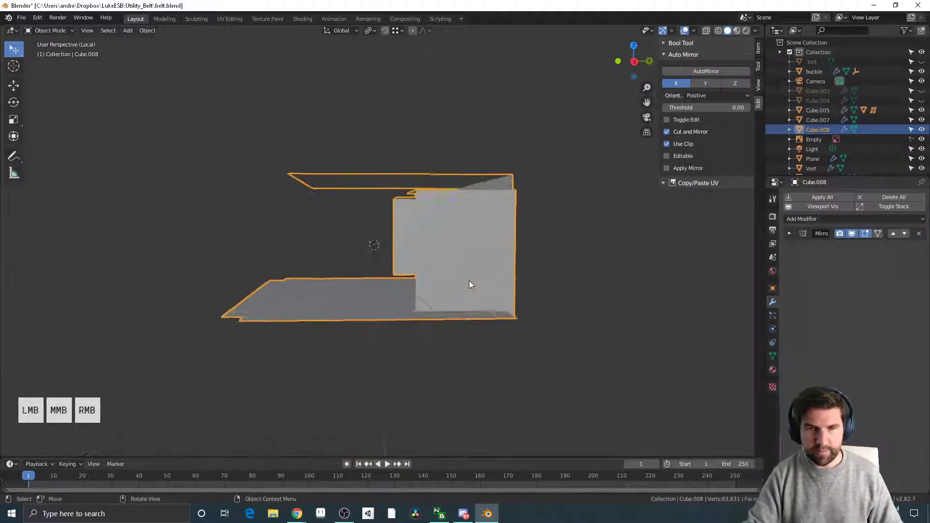
Step: Add a Bevel modifier to the part and limit it by angle
middle_drag(478, 229, 424, 312)
middle_drag(424, 312, 514, 339)
scroll(448, 329, up, 2)
click(789, 234)
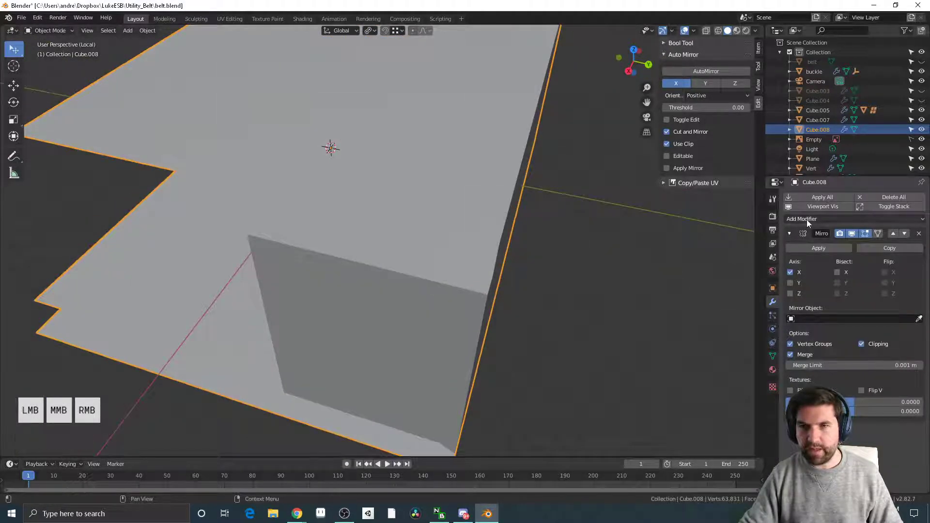
click(800, 219)
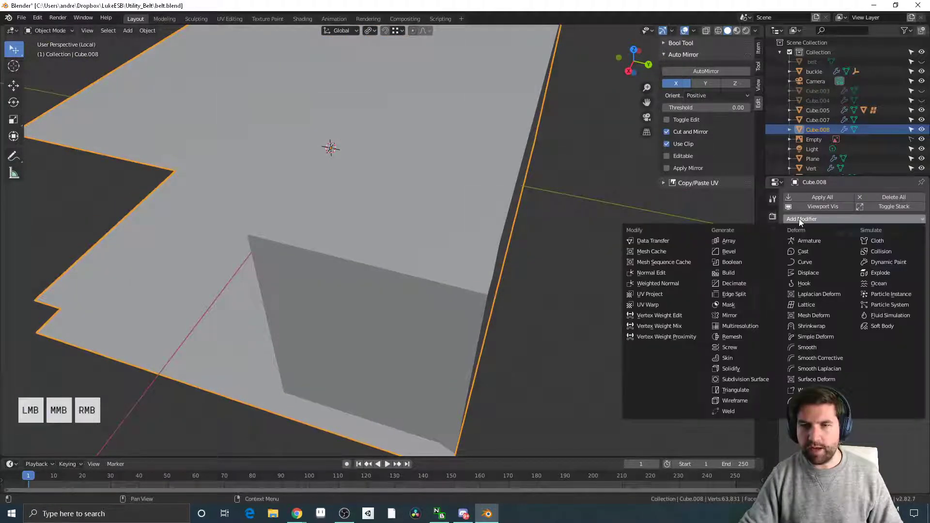
click(745, 252)
mouse_move(493, 347)
middle_down()
mouse_move(457, 313)
mouse_move(473, 279)
mouse_move(525, 271)
mouse_move(552, 312)
mouse_move(525, 334)
mouse_move(481, 336)
mouse_move(499, 353)
middle_up()
shift+middle_drag(261, 380, 411, 340)
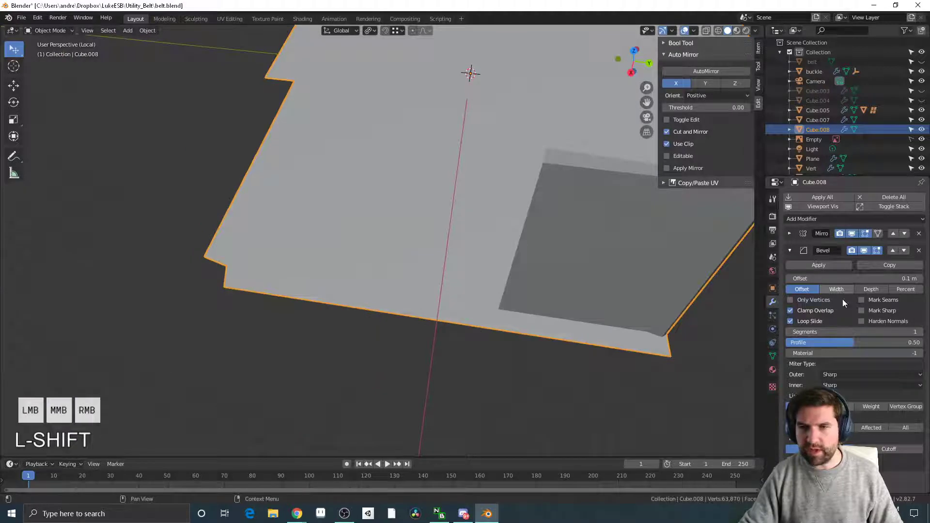
click(837, 406)
Step: Turn on the wireframe overlay for the beveled part
middle_drag(503, 321, 451, 286)
shift+middle_drag(450, 286, 397, 228)
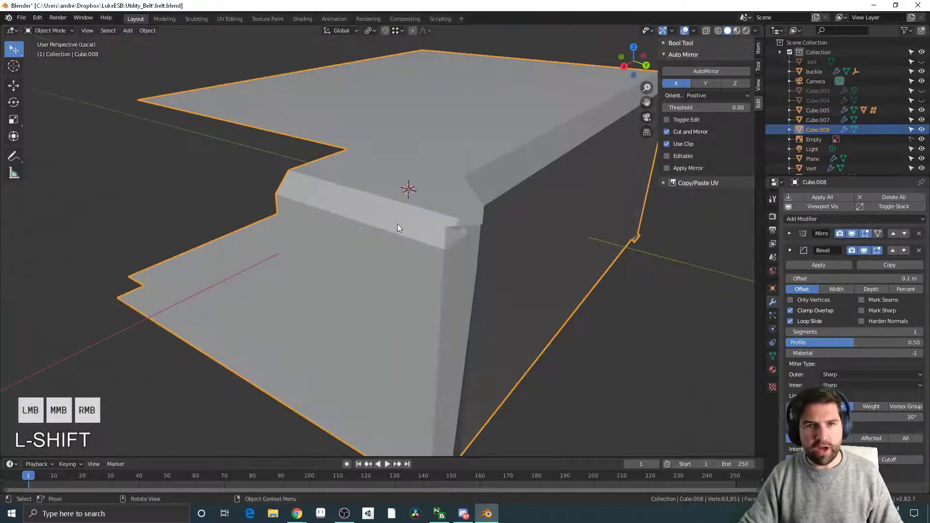
key(q)
click(463, 239)
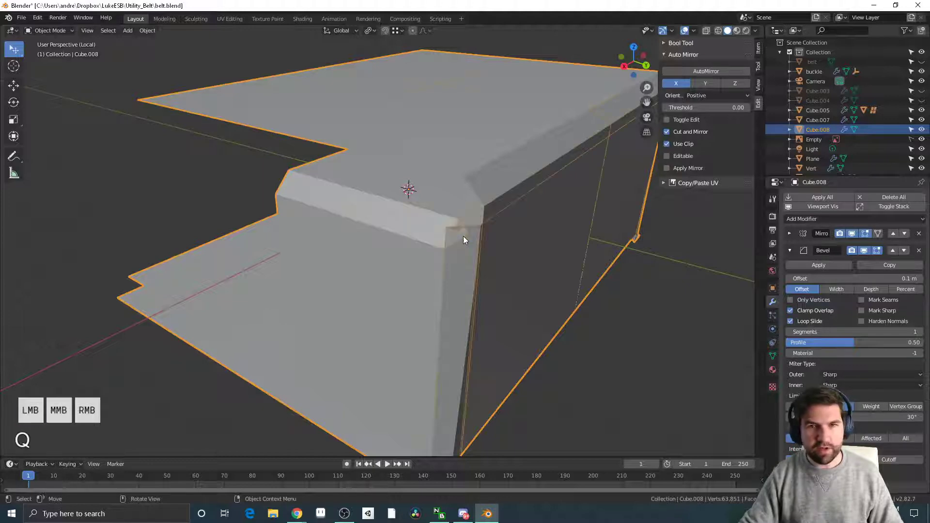
Step: Set the Bevel modifier's offset to 0.006 m and its angle limit to 89°
middle_drag(463, 236, 547, 312)
shift+middle_drag(548, 312, 469, 261)
middle_drag(350, 363, 448, 353)
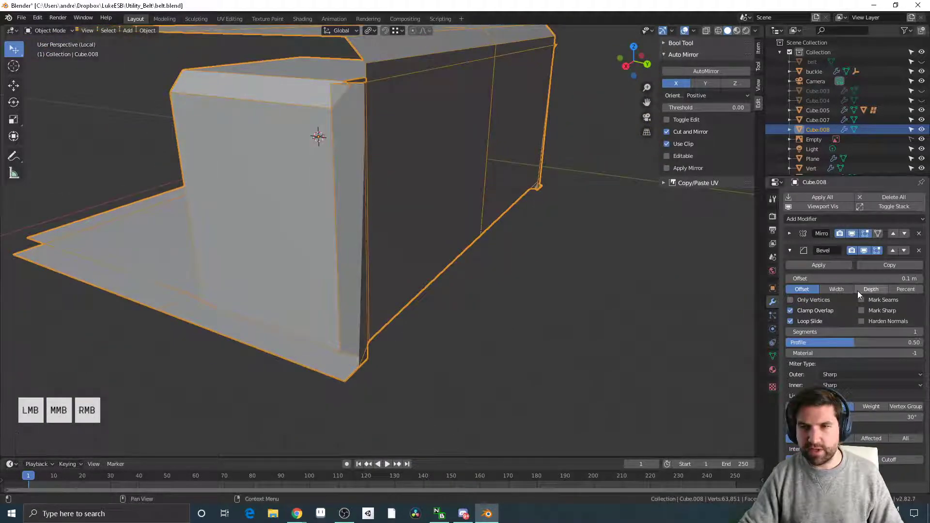
shift+drag(858, 278, 836, 278)
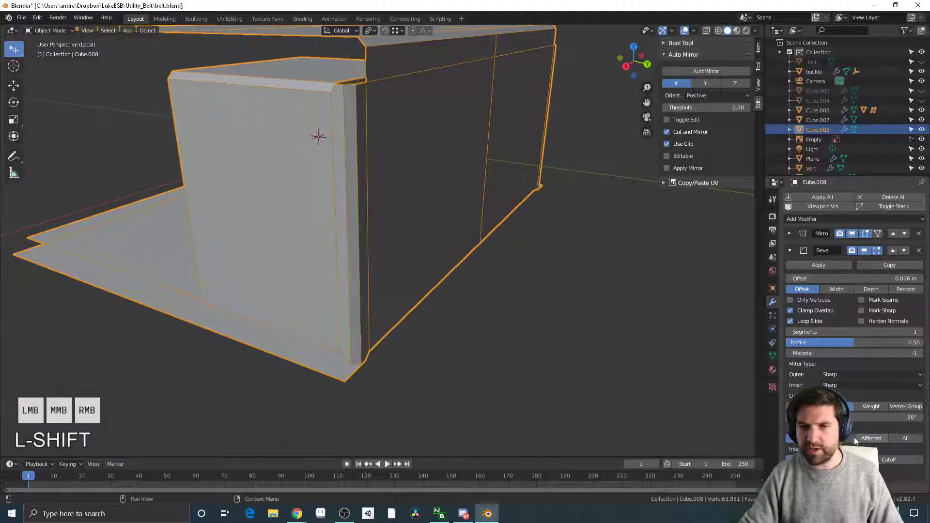
middle_drag(460, 208, 355, 239)
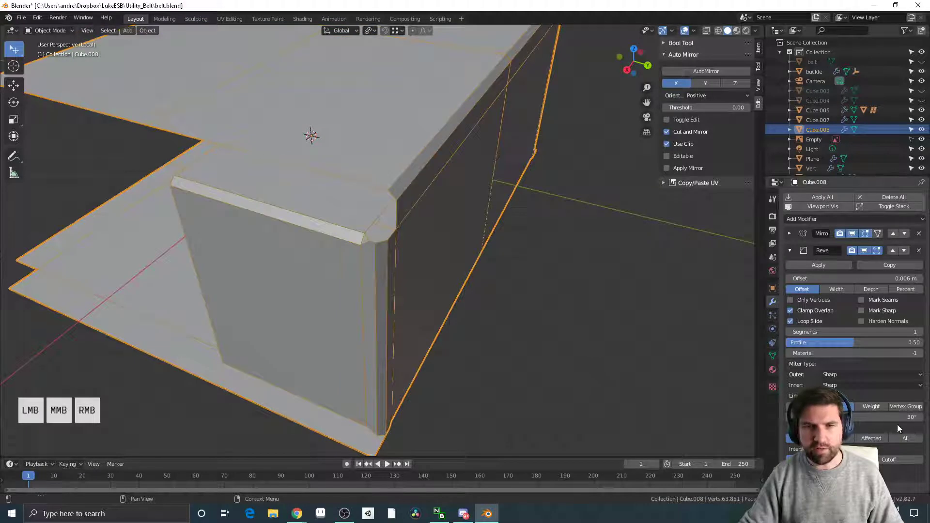
shift+drag(866, 420, 875, 420)
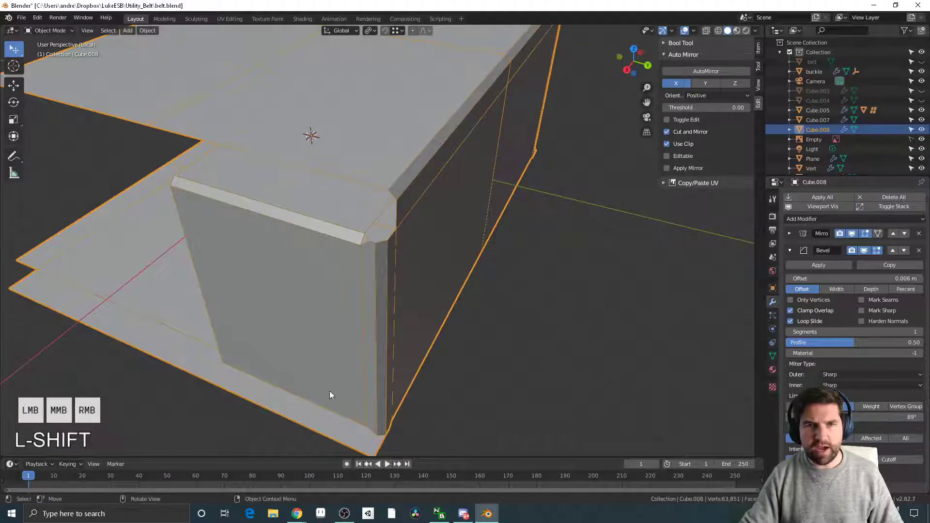
Step: In Edit Mode, move the side flap's vertical corner edge inward with Z locked, by -0.00735 m in X and -0.00609 m in Y
middle_drag(330, 394, 402, 353)
key(Tab)
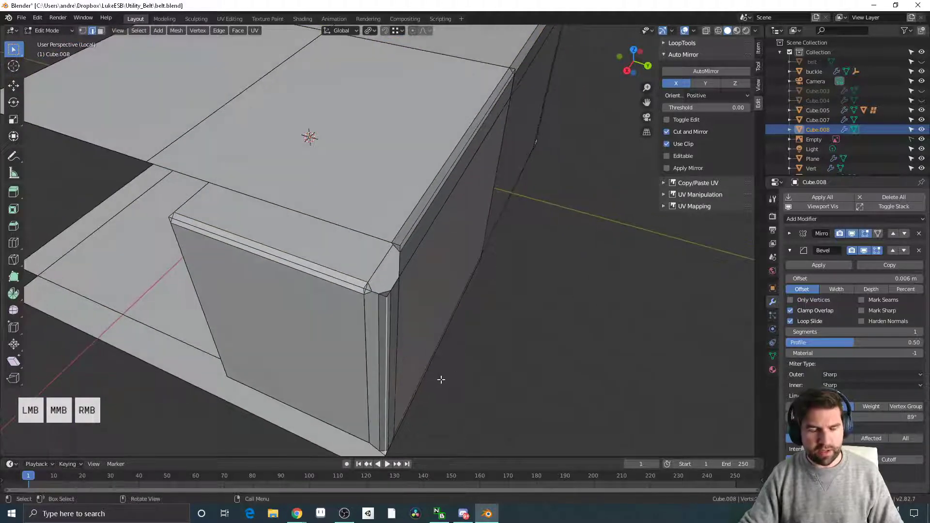
shift+middle_drag(453, 372, 424, 299)
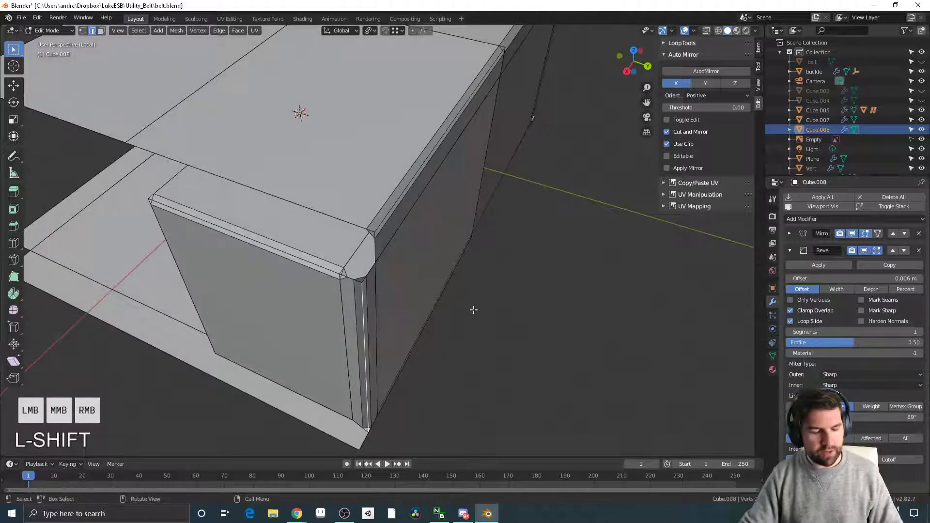
key(g)
key(shift+z)
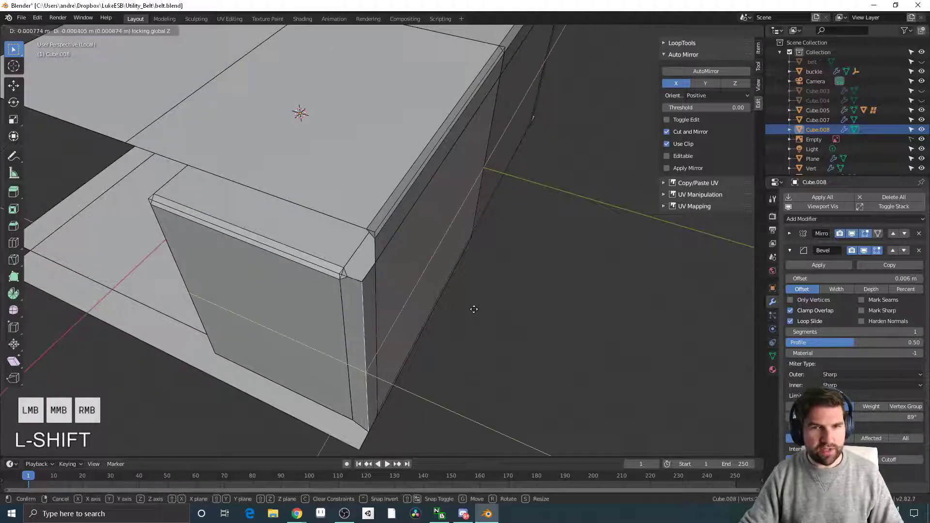
click(471, 300)
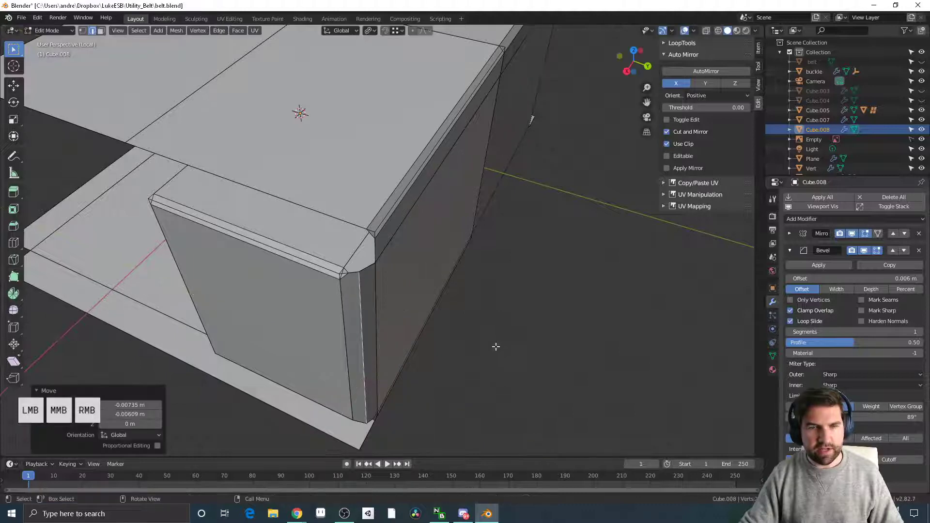
Step: Return to Object Mode, deselect the part and set its Bevel modifier's offset to 0.013 m
key(Tab)
click(533, 311)
mouse_move(504, 358)
middle_down()
mouse_move(534, 311)
mouse_move(506, 346)
mouse_move(519, 351)
middle_up()
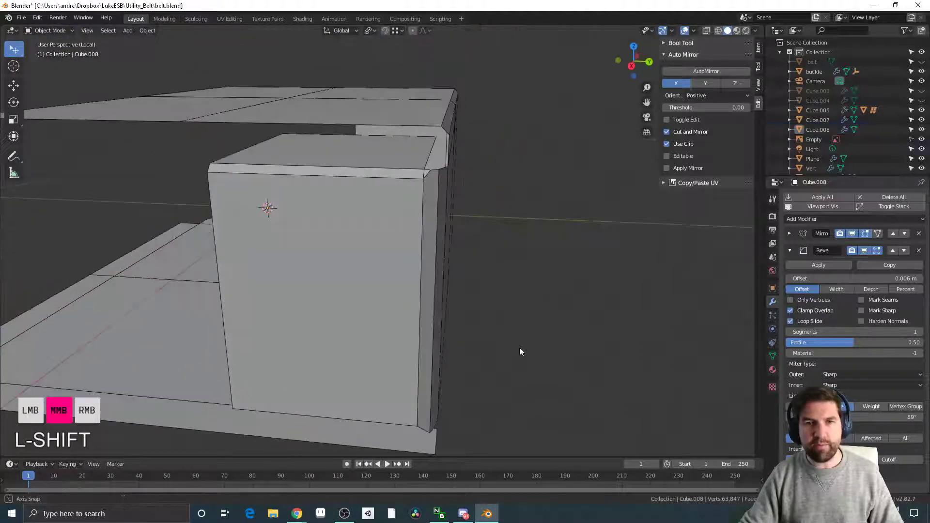
middle_drag(542, 301, 550, 339)
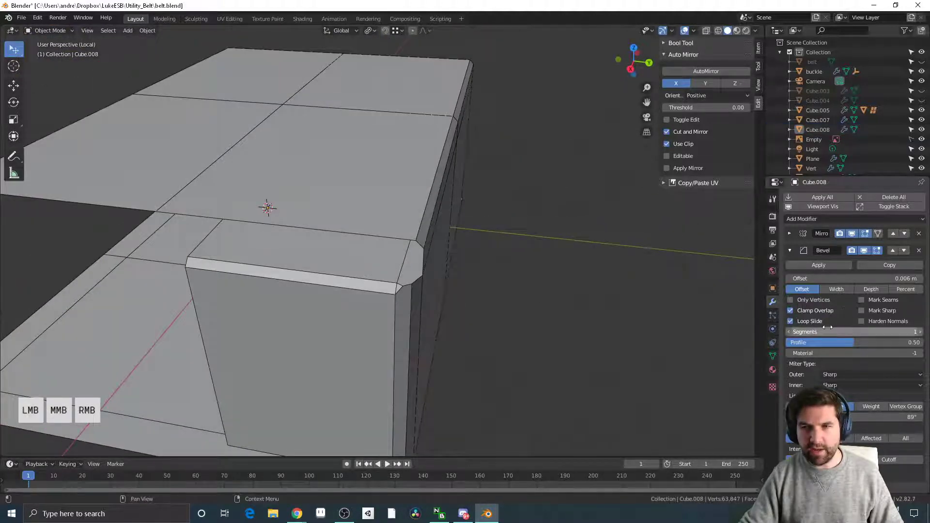
shift+drag(844, 280, 852, 280)
middle_drag(647, 339, 625, 302)
shift+middle_drag(557, 356, 348, 268)
scroll(560, 318, down, 1)
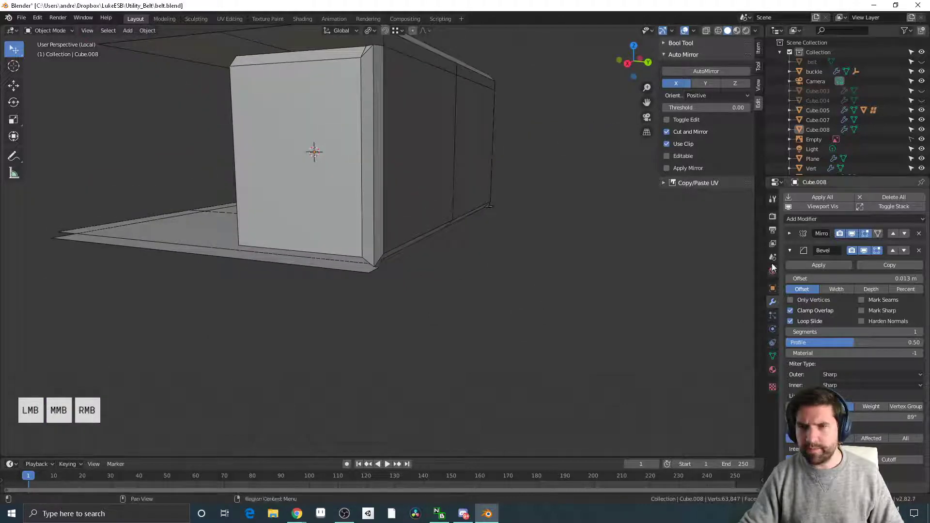
Step: Add a Solidify modifier after the Bevel and set its thickness to -0.011 m
click(789, 251)
click(803, 219)
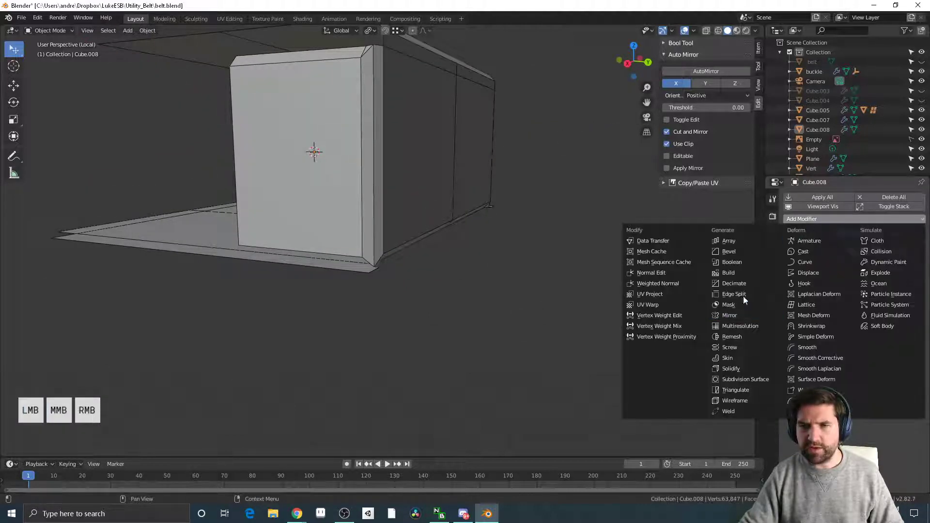
click(730, 369)
middle_drag(735, 371, 761, 314)
shift+drag(829, 304, 811, 304)
middle_drag(614, 334, 624, 330)
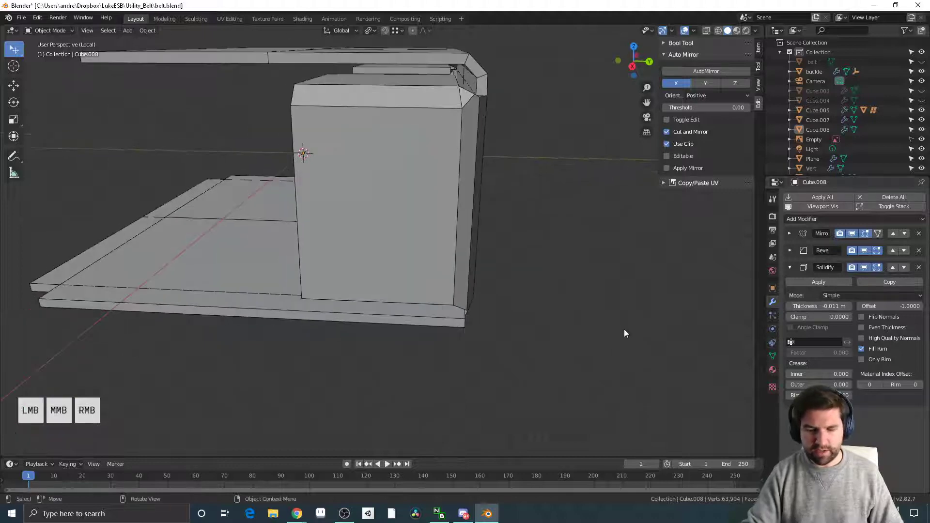
Step: Leave local view to show the whole belt model and set the Solidify thickness to -0.01 m
key(KP_Divide)
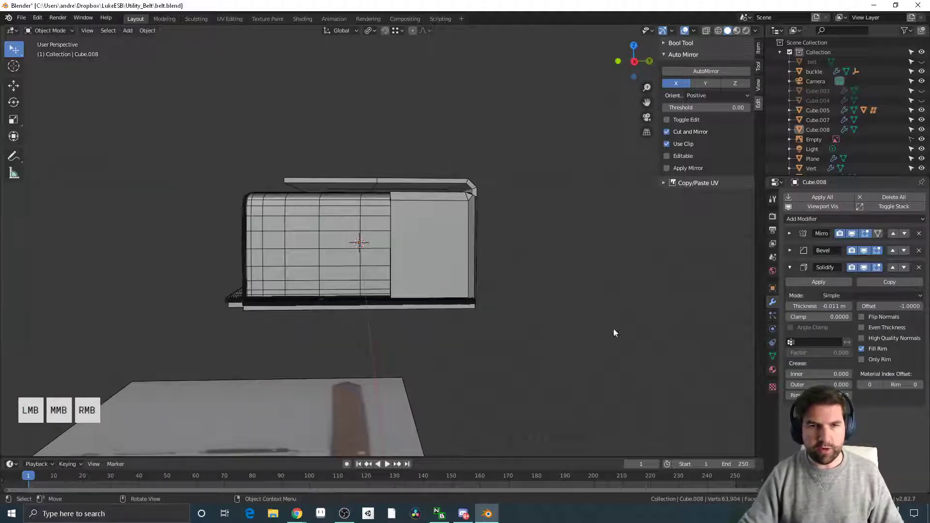
middle_drag(615, 330, 491, 407)
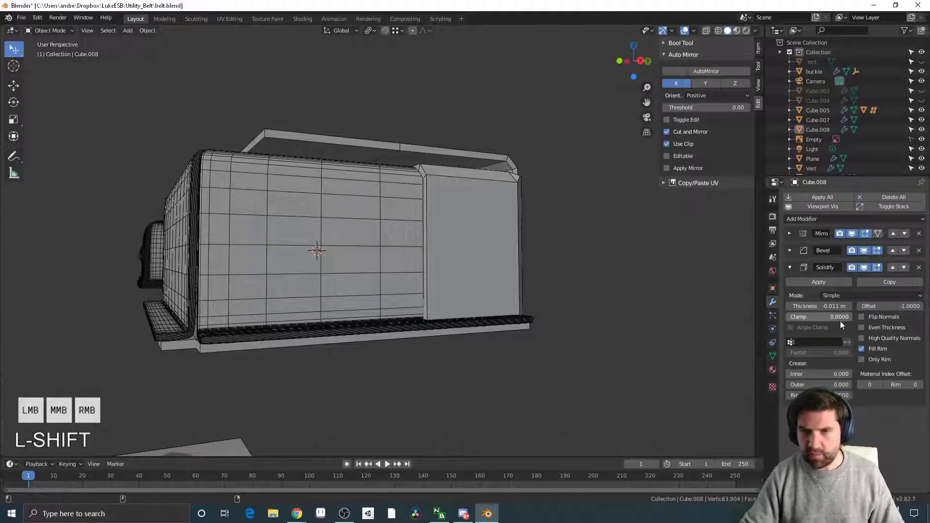
mouse_move(832, 307)
shift+mouse_down()
mouse_move(844, 306)
mouse_move(832, 306)
shift+mouse_up()
middle_drag(349, 342, 147, 334)
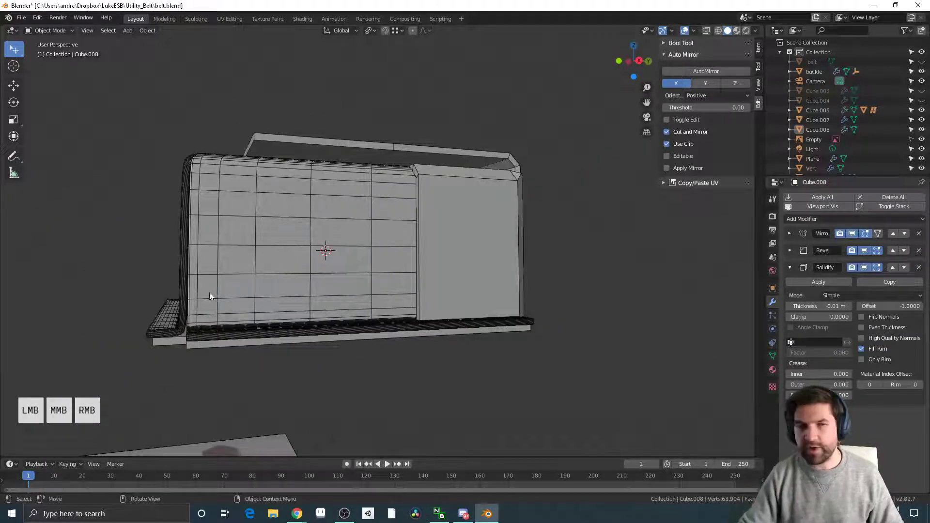
middle_drag(209, 292, 497, 318)
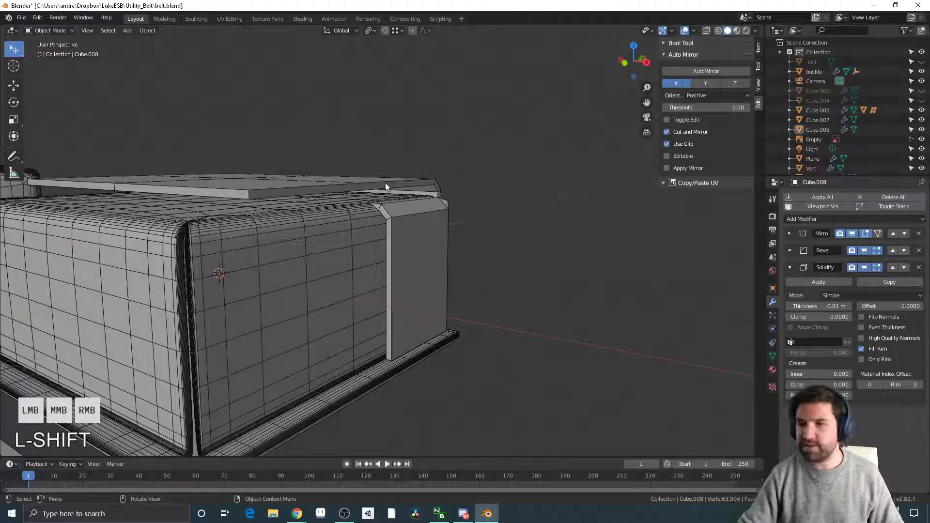
middle_drag(386, 184, 411, 286)
Step: Select the outer pouch part, enable X-ray, and turn off Edit Mode display for its Bevel and Solidify modifiers
click(410, 287)
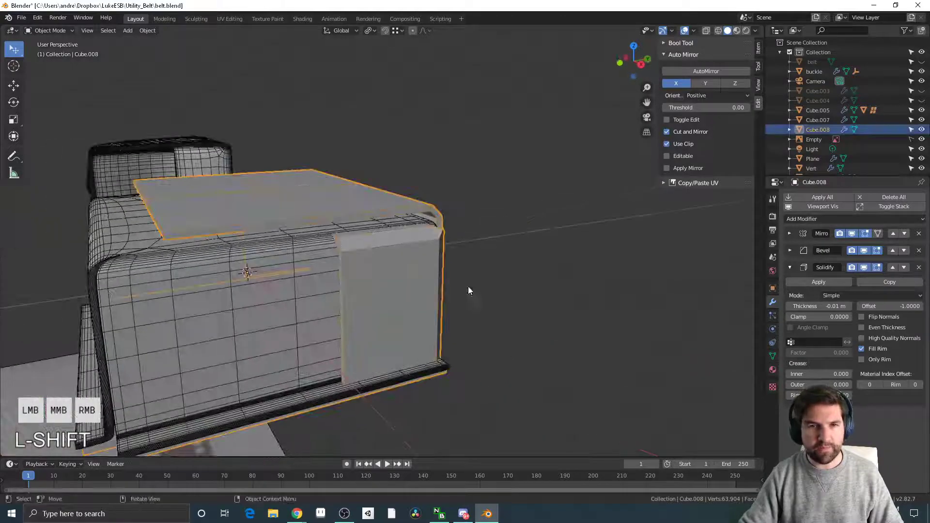
middle_drag(467, 286, 441, 301)
key(Tab)
key(Tab)
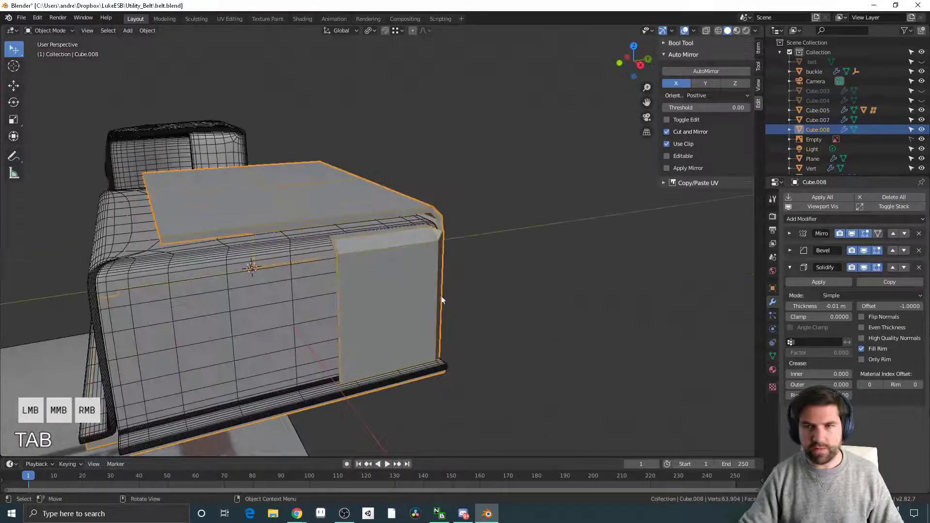
middle_drag(526, 321, 542, 315)
key(alt+z)
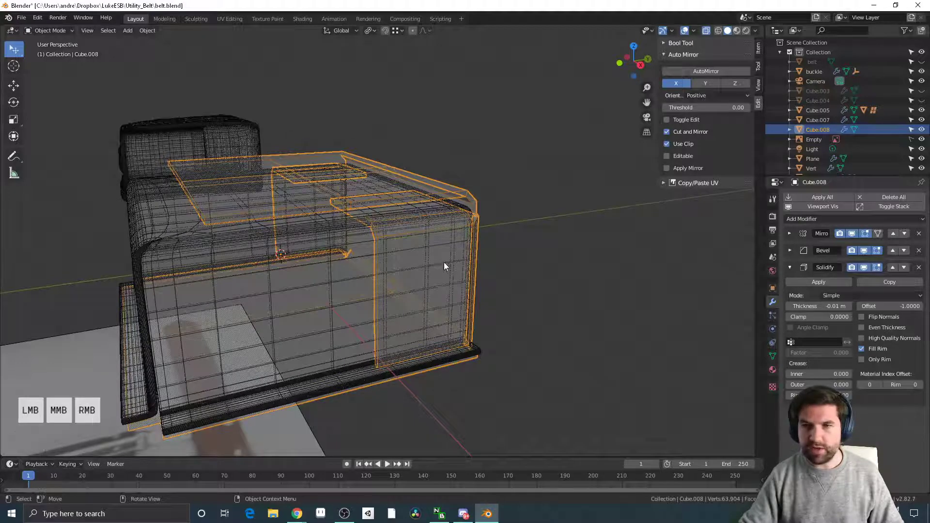
middle_drag(443, 262, 580, 258)
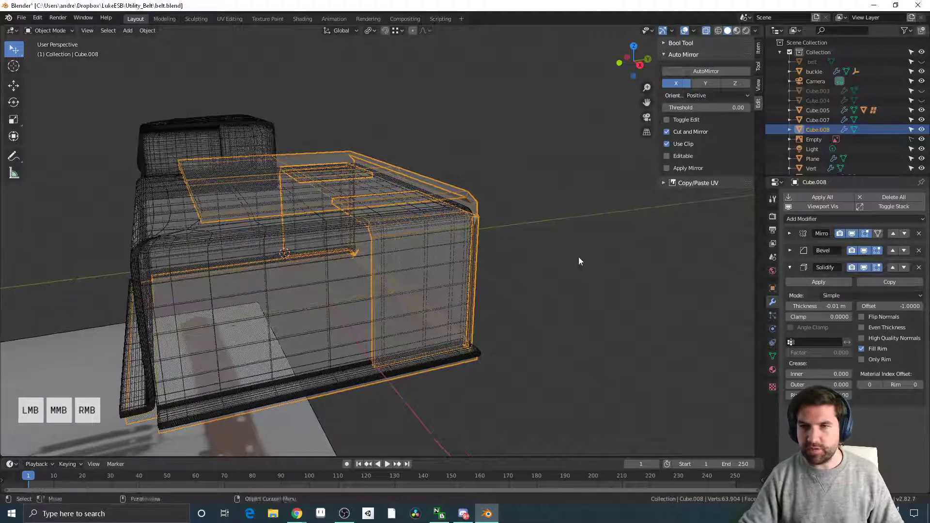
click(874, 254)
Step: In Edit Mode, turn X-ray off and raise the side flap's top face 0.00986 m along Z
key(Tab)
click(387, 220)
shift+middle_drag(420, 256, 438, 297)
key(alt+z)
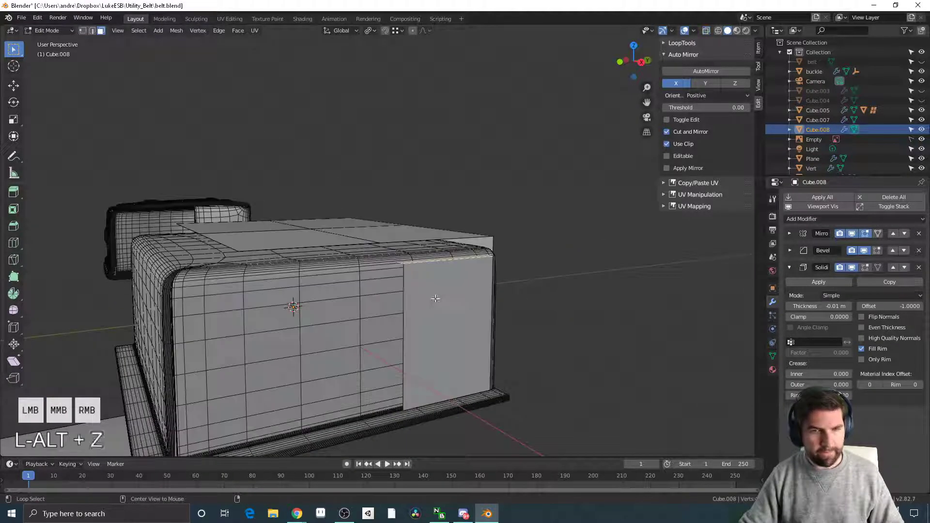
key(g)
key(y)
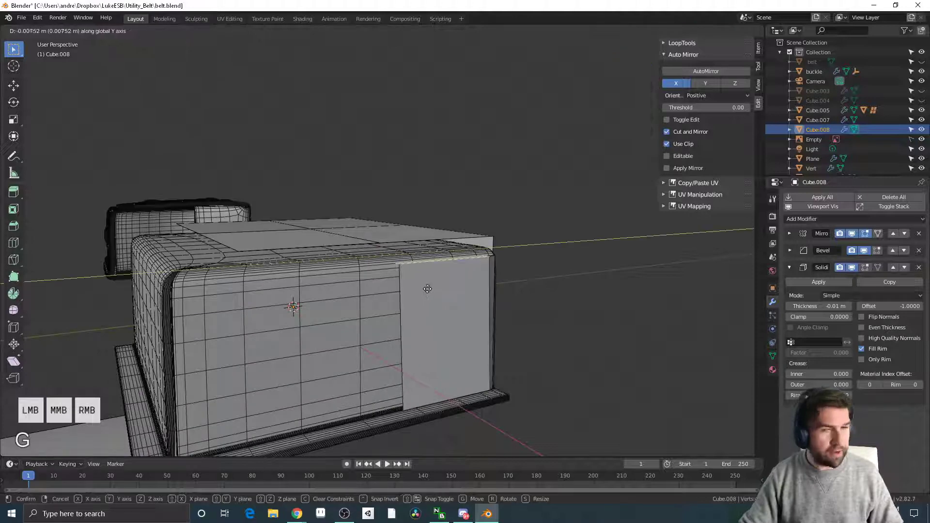
key(z)
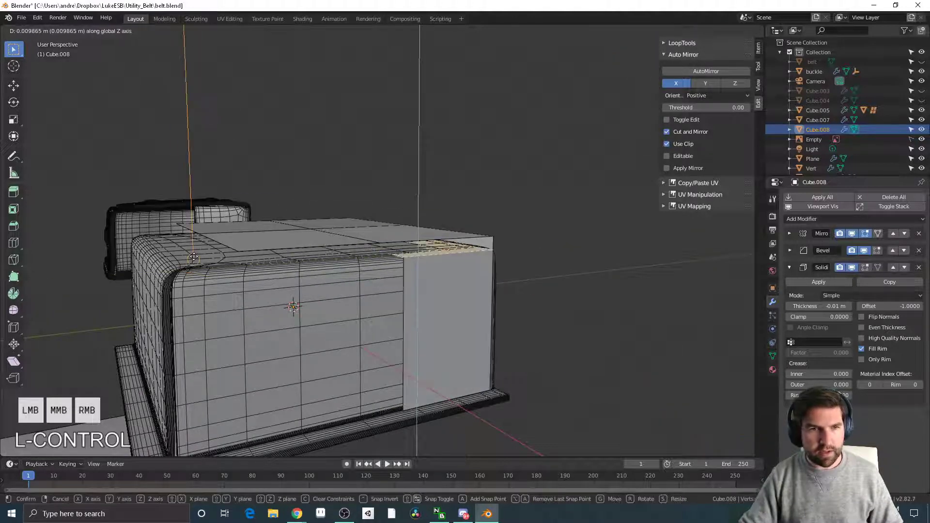
ctrl+click(194, 257)
click(397, 33)
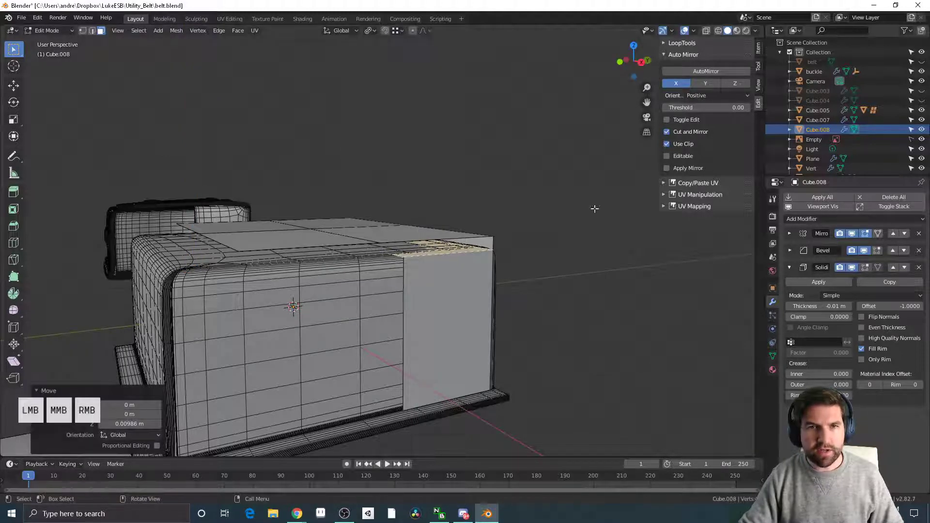
Step: Fine-tune the height of the side flap's top face with Z moves of 0.000081 m and 0.000771 m
key(g)
key(z)
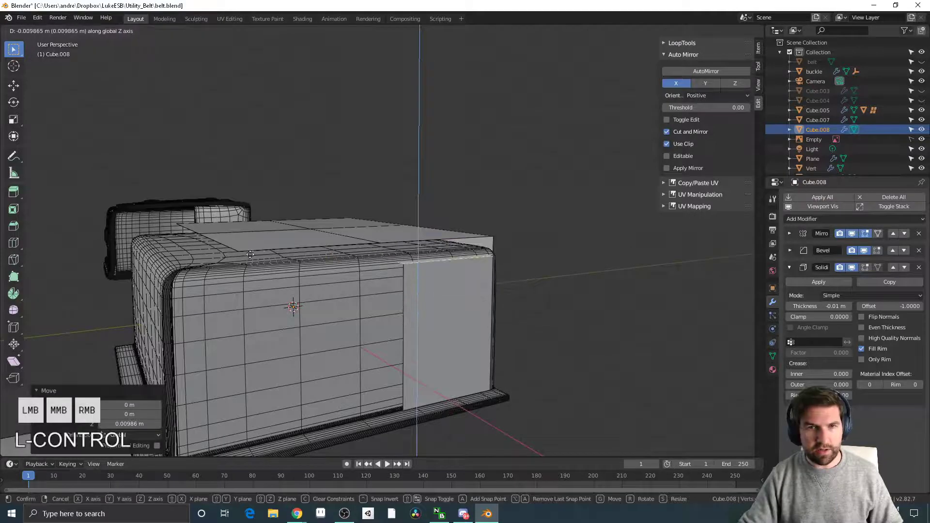
click(223, 251)
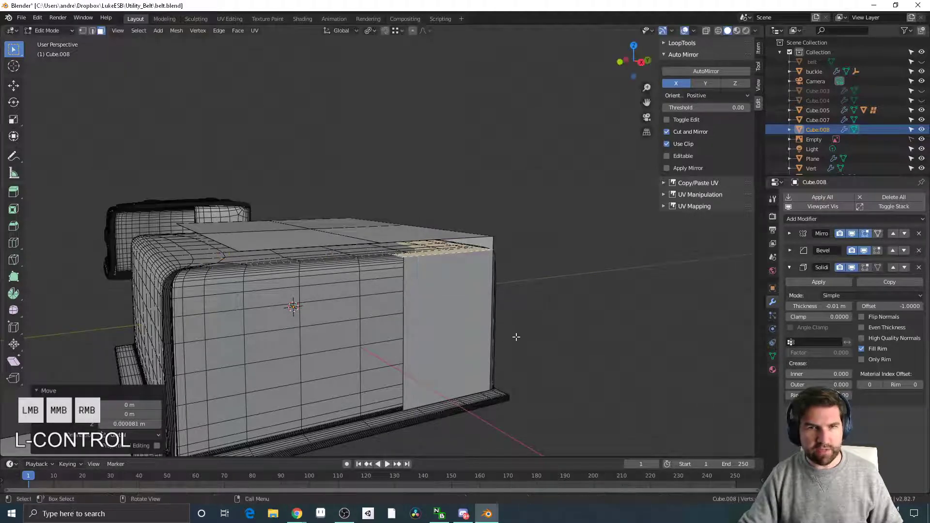
key(g)
middle_click(577, 320)
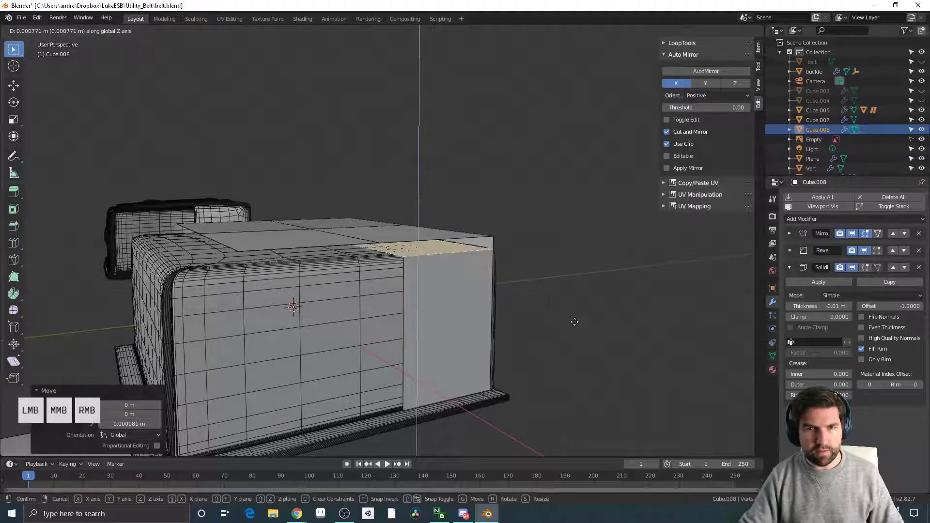
click(574, 322)
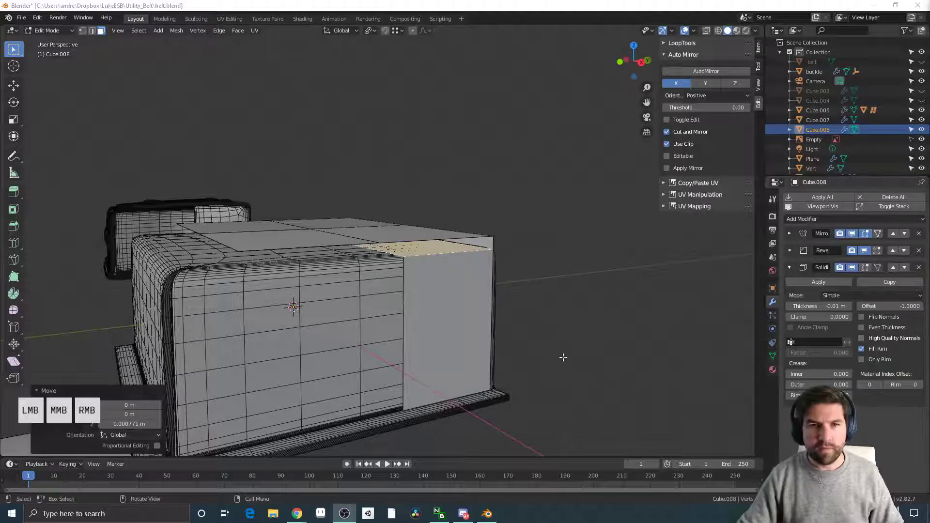
Step: Select the lid's two top faces in Edit Mode
click(529, 307)
middle_drag(529, 307, 455, 325)
key(Tab)
key(Tab)
click(388, 239)
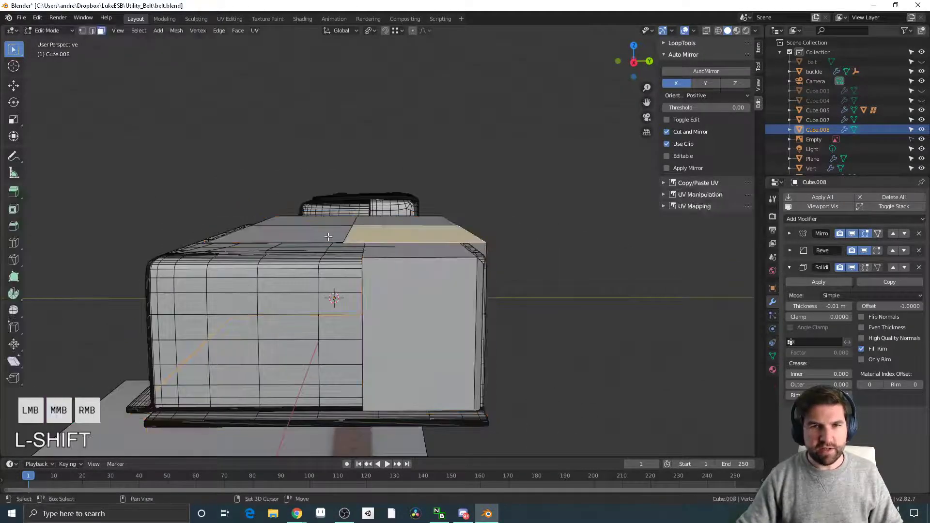
shift+click(329, 237)
key(g)
key(x)
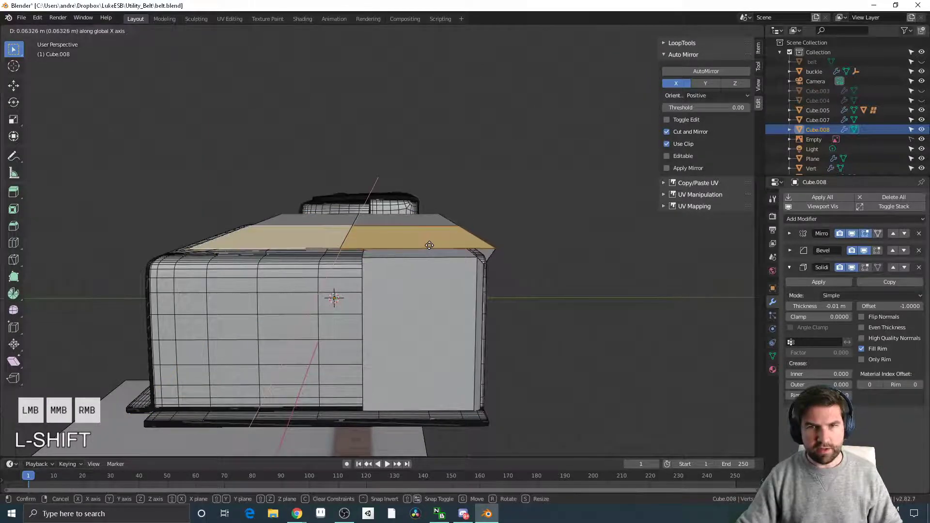
right_click(430, 246)
Step: Lower the selected lid faces 0.01012 m along Z and return to Object Mode
key(g)
key(z)
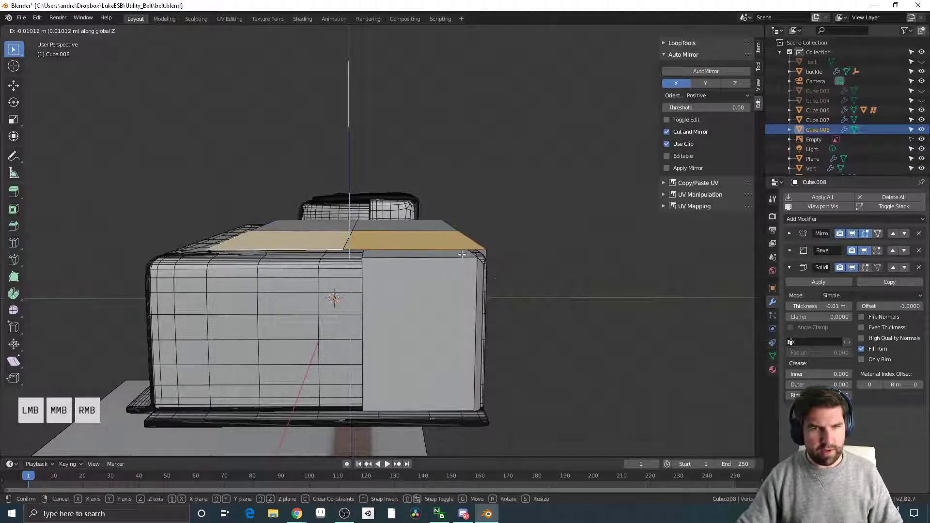
click(461, 254)
key(Tab)
Step: Isolate the part in local view and examine its beveled upper corner and lower flange
middle_drag(551, 315, 426, 347)
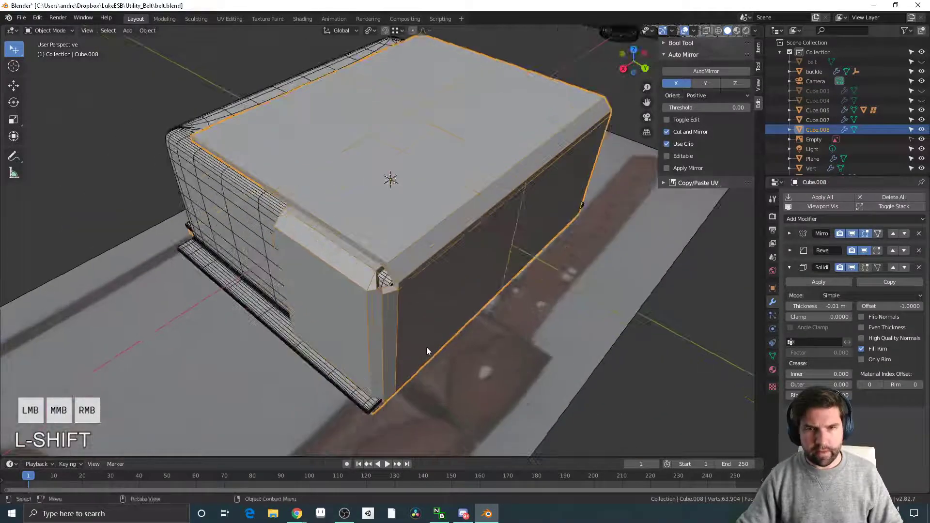
key(KP_Divide)
scroll(427, 347, up, 6)
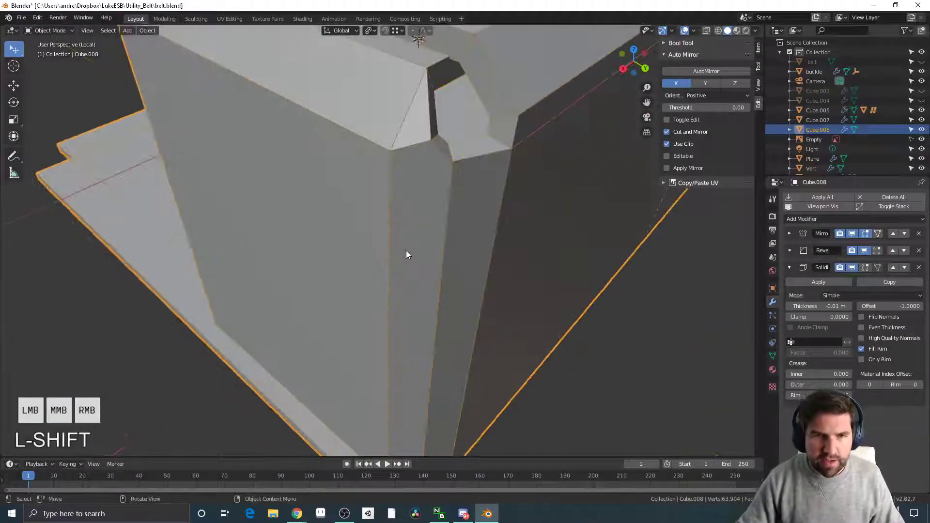
shift+middle_drag(408, 124, 312, 159)
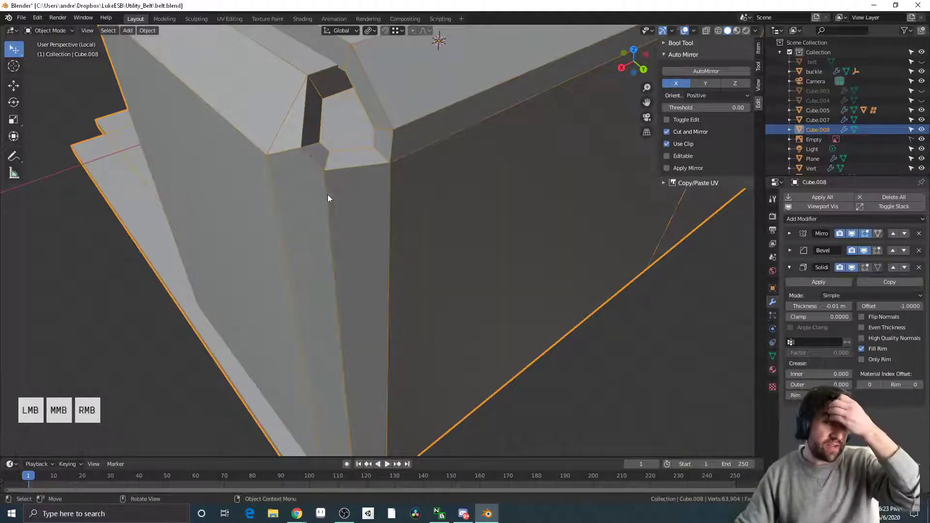
middle_drag(328, 198, 618, 274)
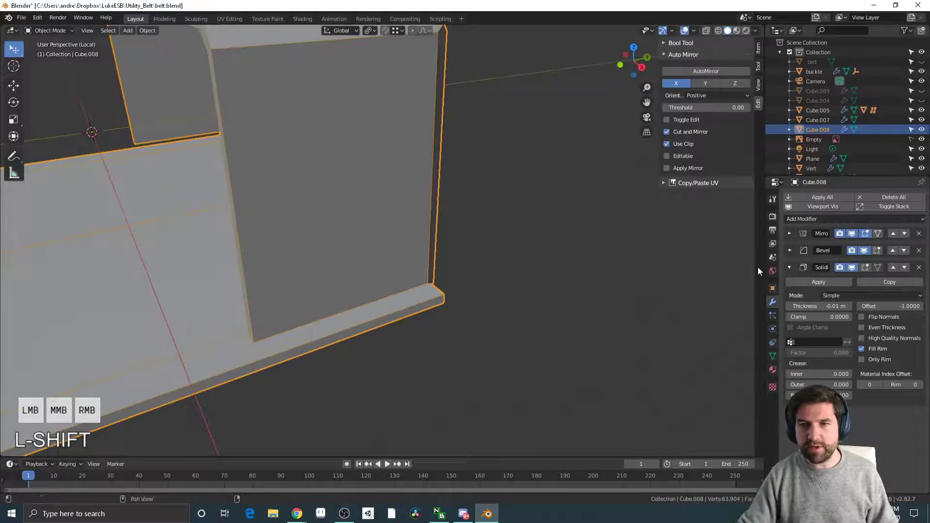
click(789, 268)
middle_drag(678, 258, 630, 242)
shift+middle_drag(601, 218, 527, 320)
shift+middle_drag(527, 320, 525, 331)
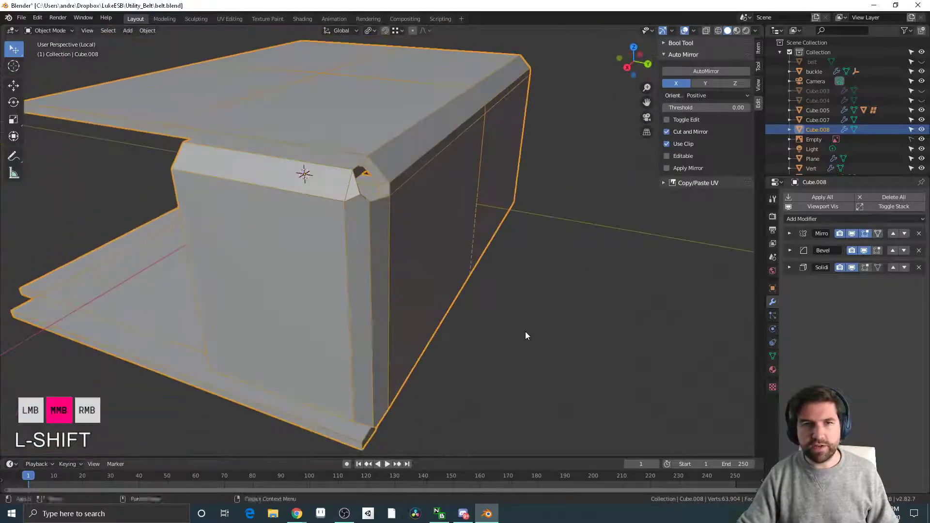
Step: Add a second Bevel modifier with 2 segments and profile 1.00, limited by an angle of 56°
click(817, 219)
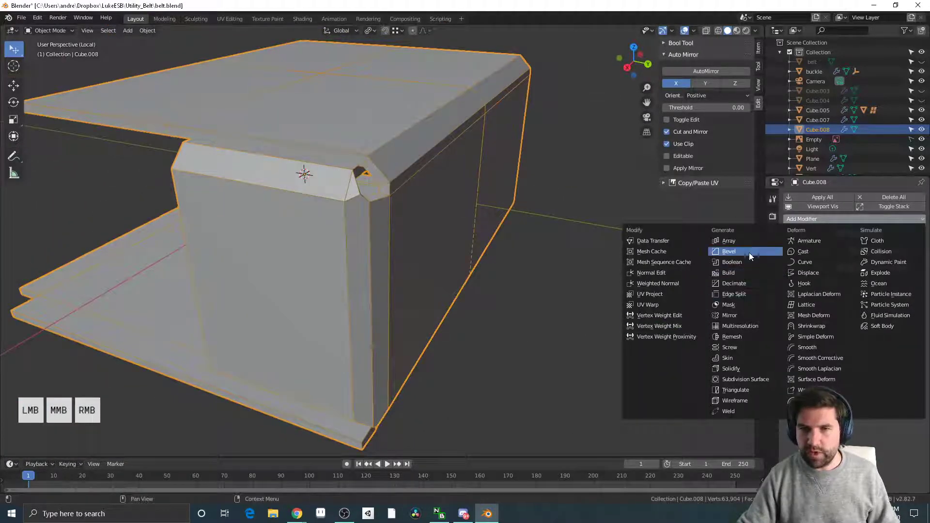
click(748, 251)
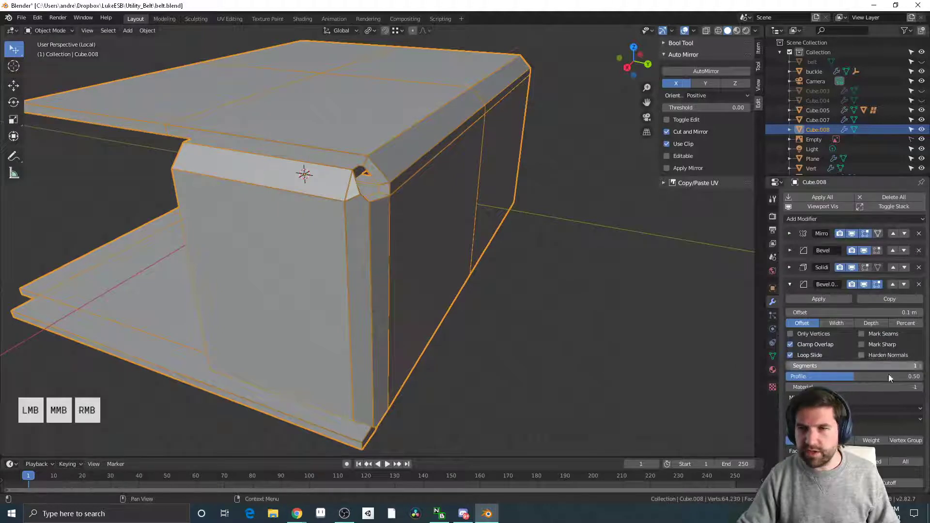
click(922, 365)
drag(864, 376, 927, 377)
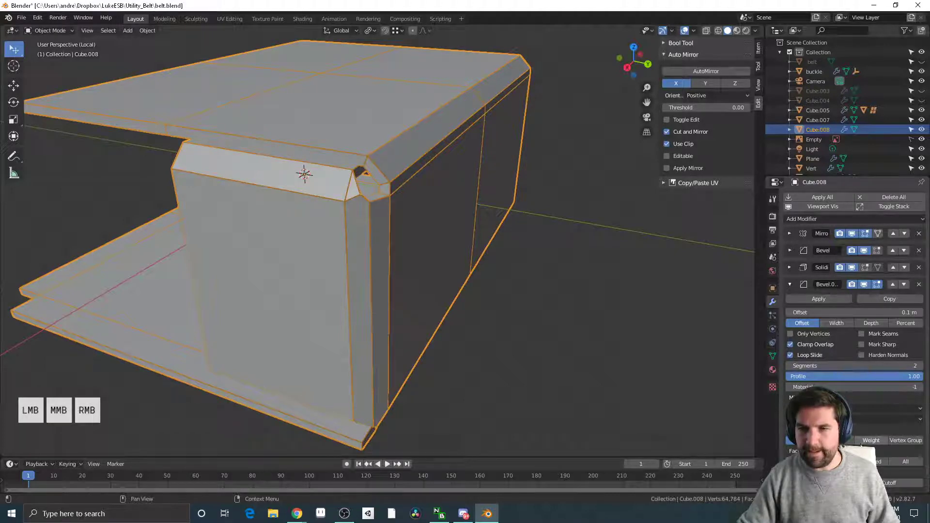
click(837, 440)
drag(872, 451, 923, 451)
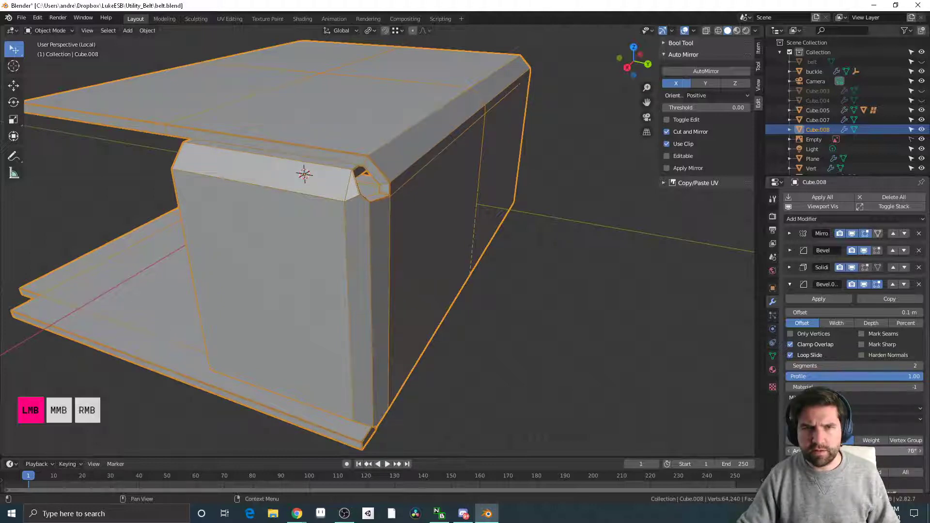
Step: Adjust the second Bevel modifier's offset while checking the part's corner, and collapse the modifier's settings
shift+middle_drag(450, 264, 447, 294)
scroll(446, 295, up, 5)
scroll(586, 336, down, 1)
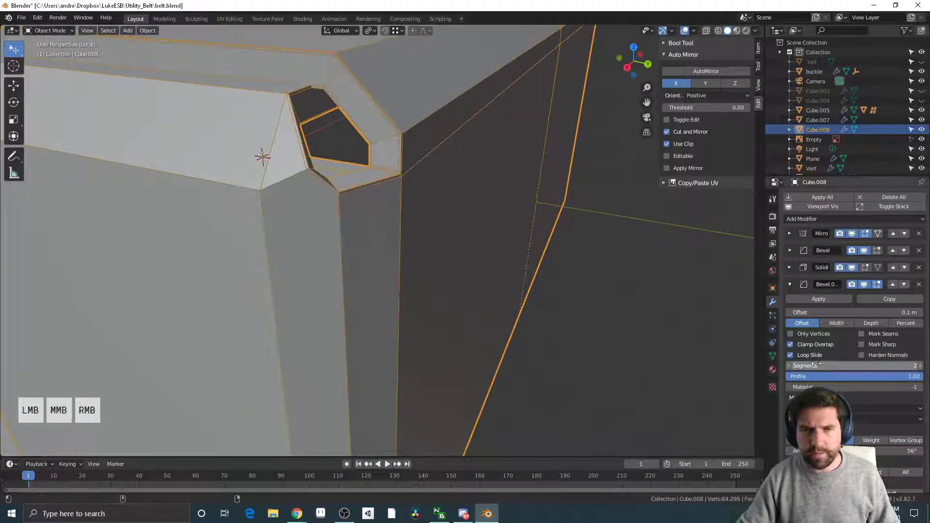
shift+drag(826, 314, 830, 314)
middle_drag(484, 211, 577, 354)
click(790, 285)
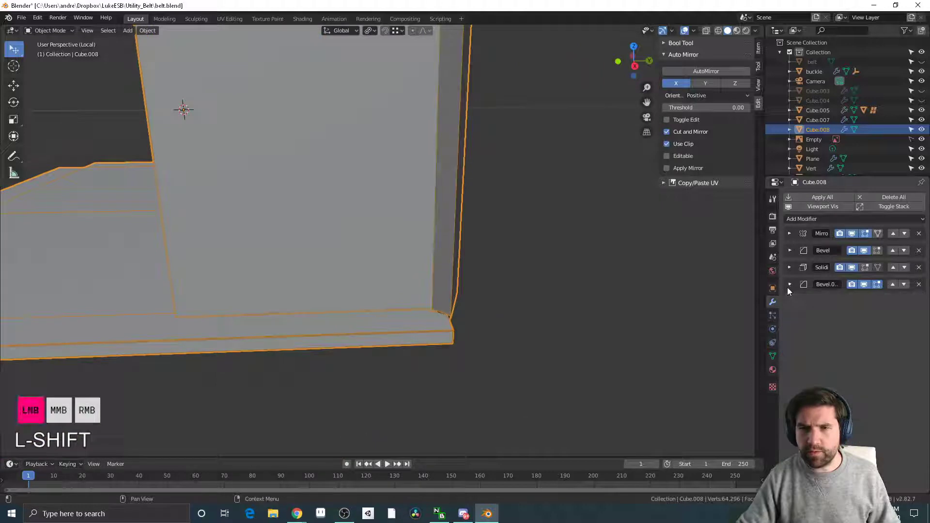
Step: Add a Weld modifier to the part and place it above the second Bevel modifier in the stack
click(823, 218)
scroll(678, 394, down, 3)
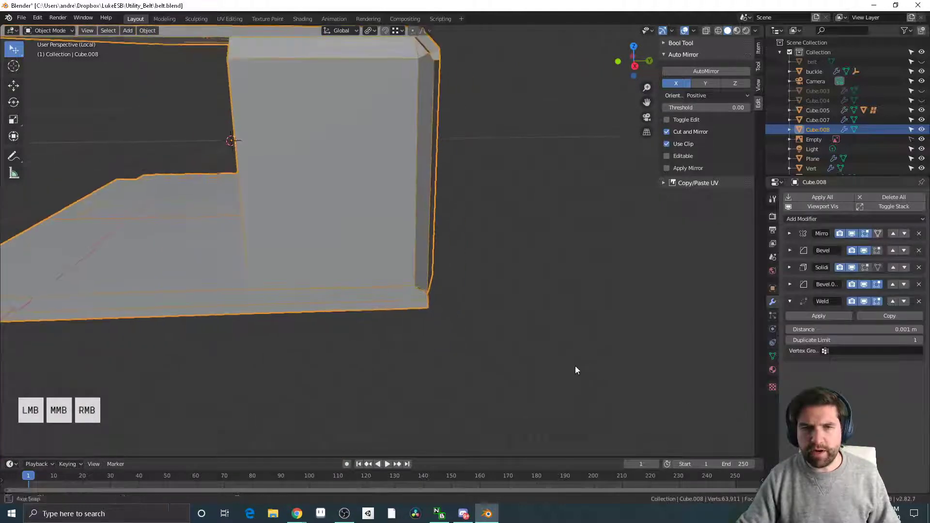
middle_drag(574, 366, 516, 343)
click(892, 301)
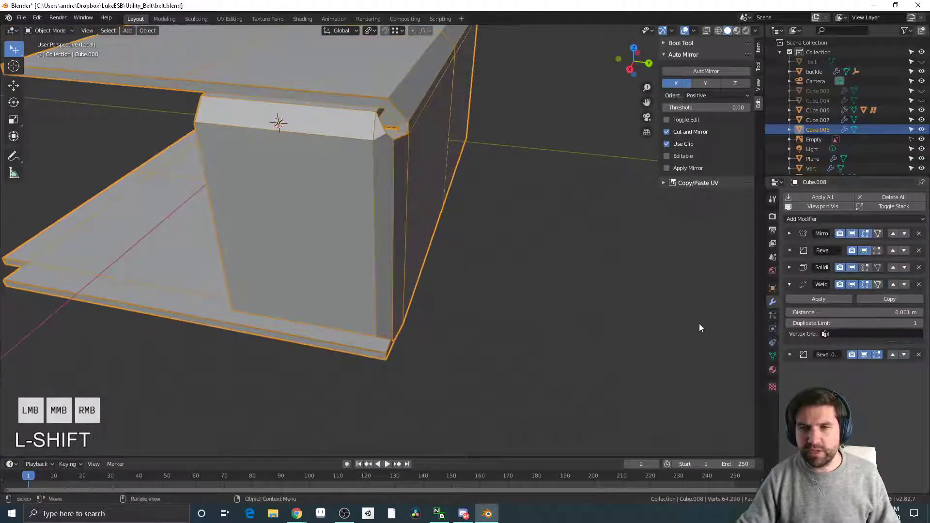
middle_drag(532, 312, 581, 342)
middle_drag(445, 287, 428, 325)
scroll(480, 333, up, 2)
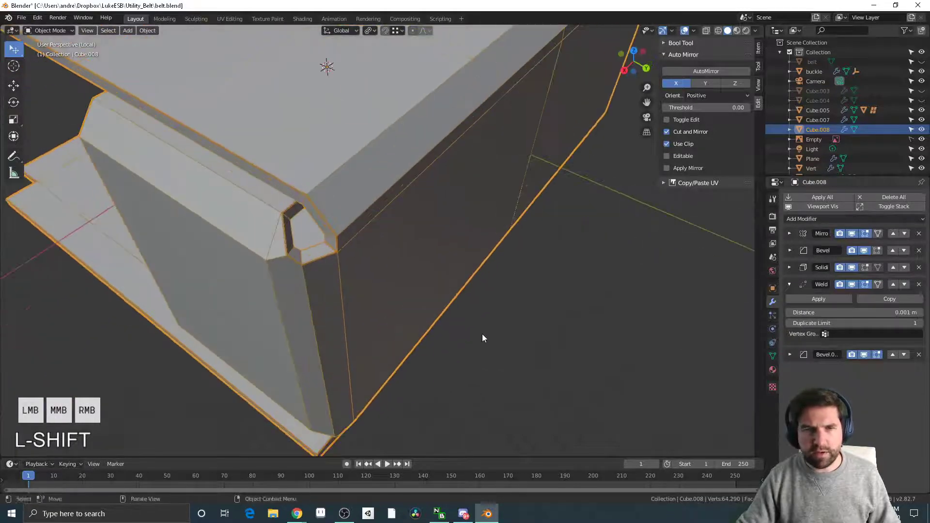
Step: Hide the second Bevel modifier's effect in the viewport and adjust the Weld modifier's merge distance
click(864, 354)
middle_drag(552, 328, 523, 332)
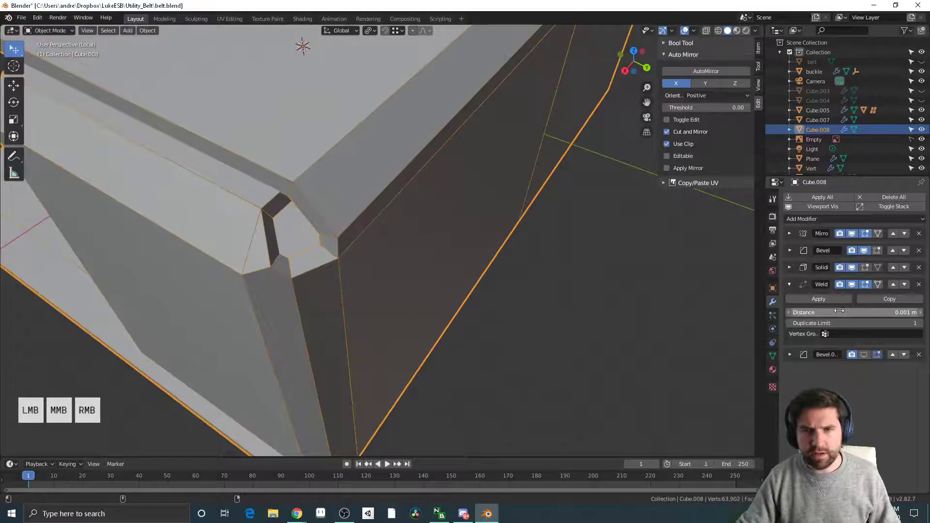
mouse_move(840, 313)
mouse_down()
mouse_move(822, 312)
mouse_move(844, 312)
mouse_up()
Step: Reduce the first Bevel modifier's offset to 0.008 m while checking the upper corner and the lower flange
click(789, 251)
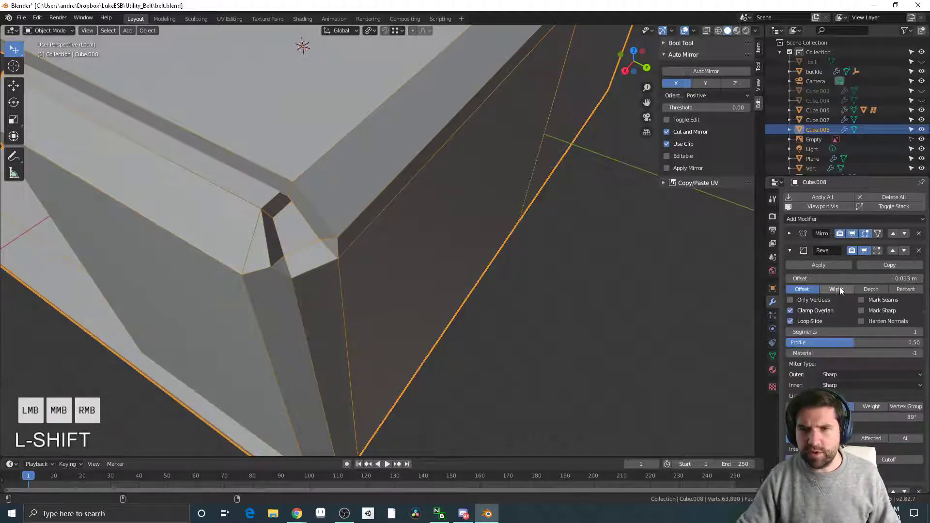
shift+drag(840, 279, 817, 279)
middle_drag(583, 318, 601, 288)
scroll(601, 287, down, 2)
middle_drag(479, 247, 463, 276)
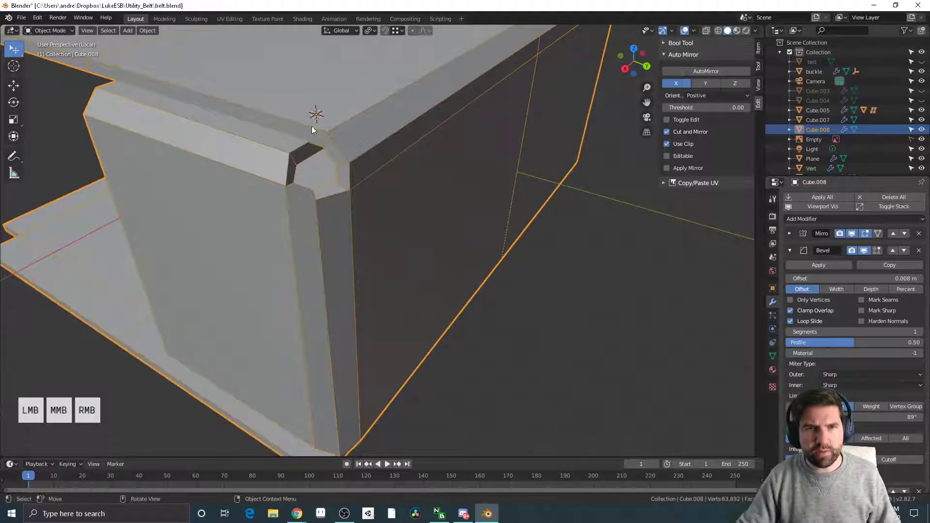
shift+middle_drag(360, 360, 396, 247)
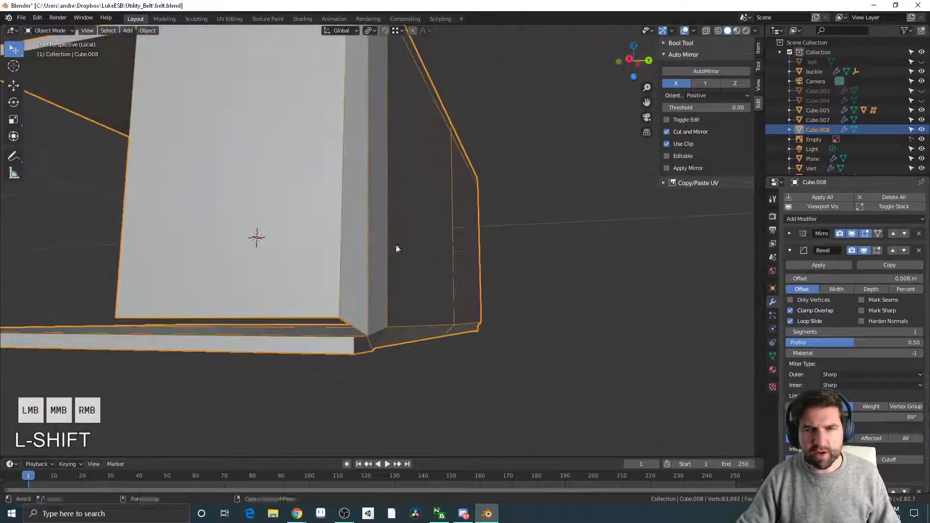
click(789, 251)
Step: Collapse the Weld settings and show the second Bevel modifier in the viewport again, checking the upper corner
click(789, 284)
click(863, 300)
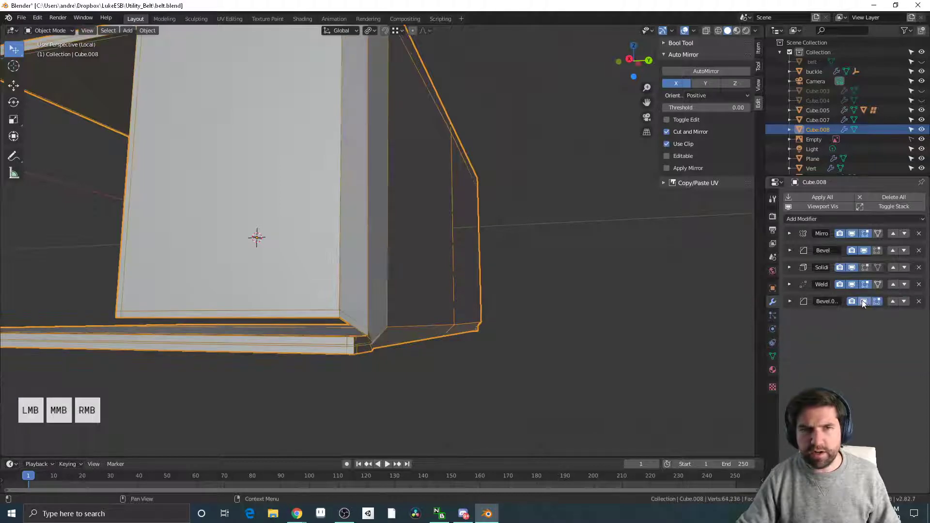
middle_drag(531, 283, 518, 324)
shift+middle_drag(346, 224, 361, 312)
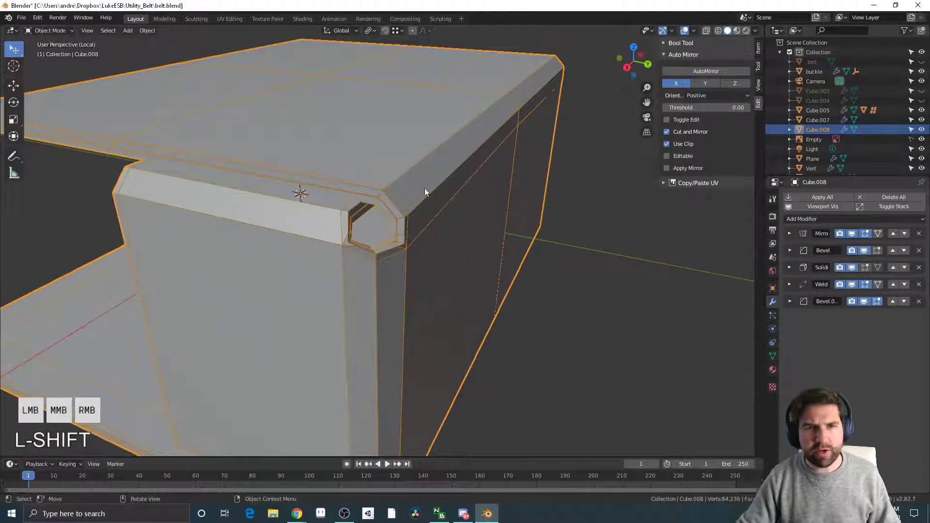
middle_drag(419, 257, 415, 263)
Step: Set the second Bevel modifier's offset to 0.003 m, comparing values at the upper corner, and collapse its settings
click(789, 301)
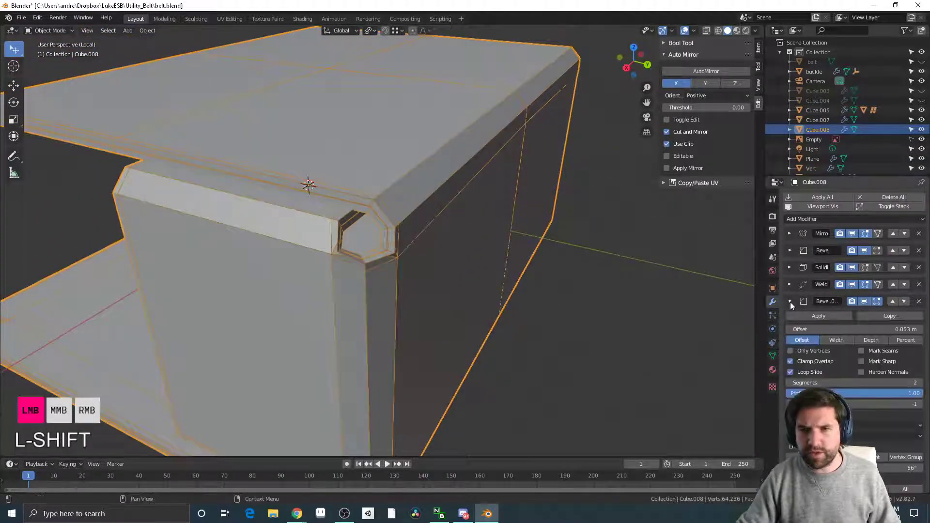
click(833, 330)
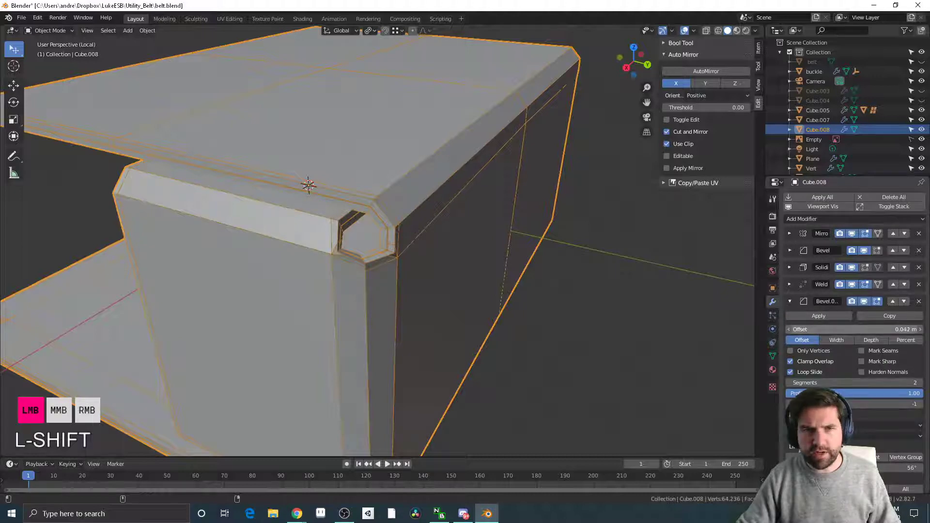
mouse_move(852, 330)
shift+mouse_down()
mouse_move(862, 329)
mouse_move(847, 329)
shift+mouse_up()
middle_drag(586, 349, 593, 355)
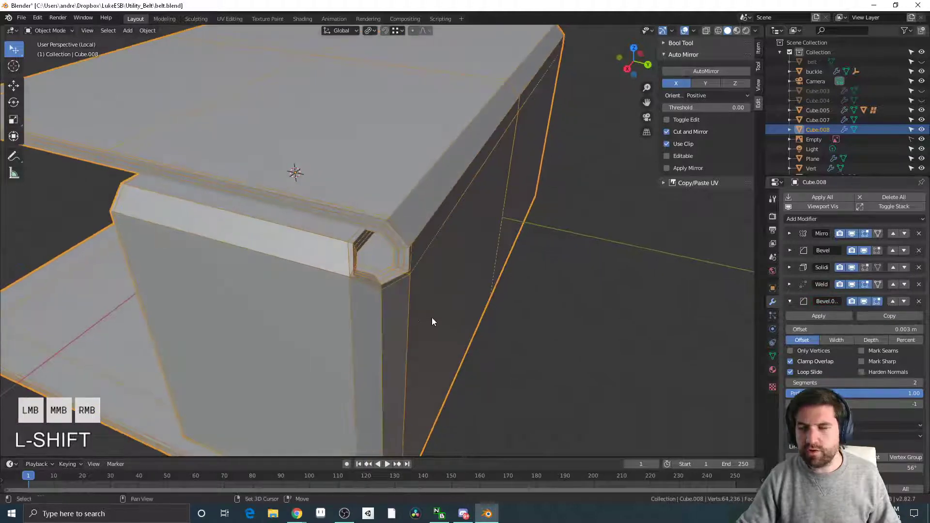
shift+middle_drag(431, 317, 459, 316)
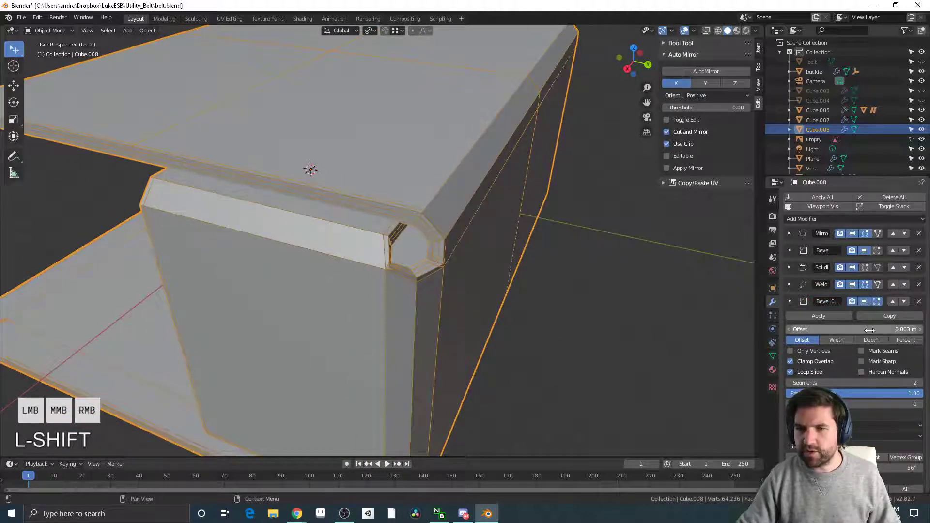
drag(872, 329, 901, 329)
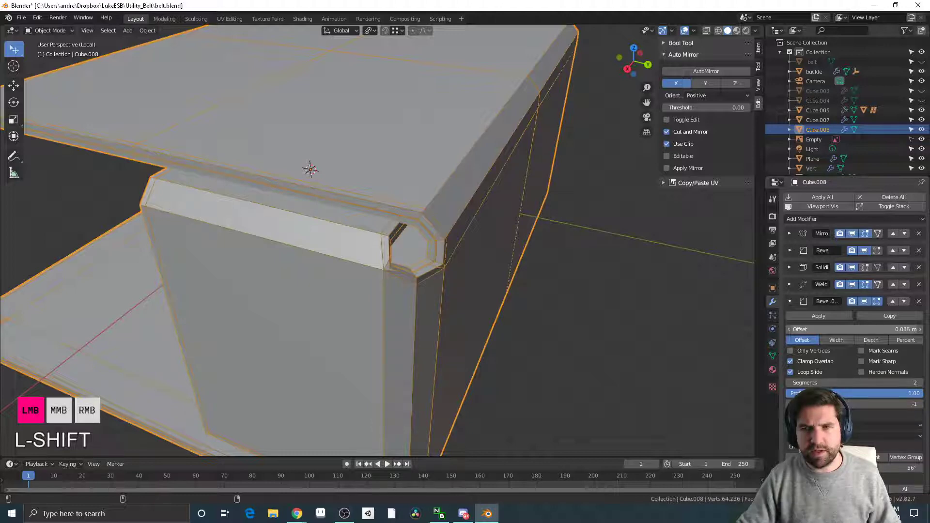
shift+drag(901, 329, 882, 330)
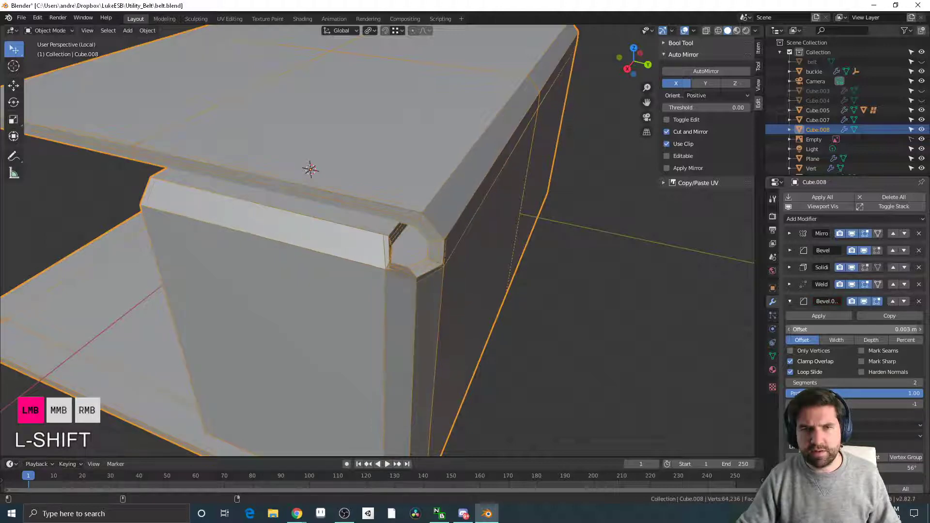
middle_drag(484, 361, 581, 339)
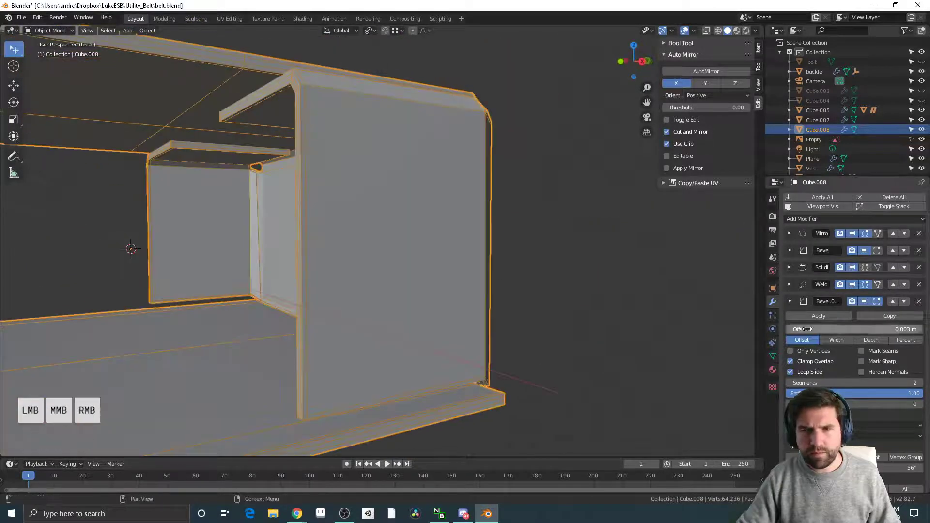
click(790, 301)
Step: Add a Subdivision Surface modifier with 2 viewport subdivisions and check the resulting mesh from several sides
click(801, 220)
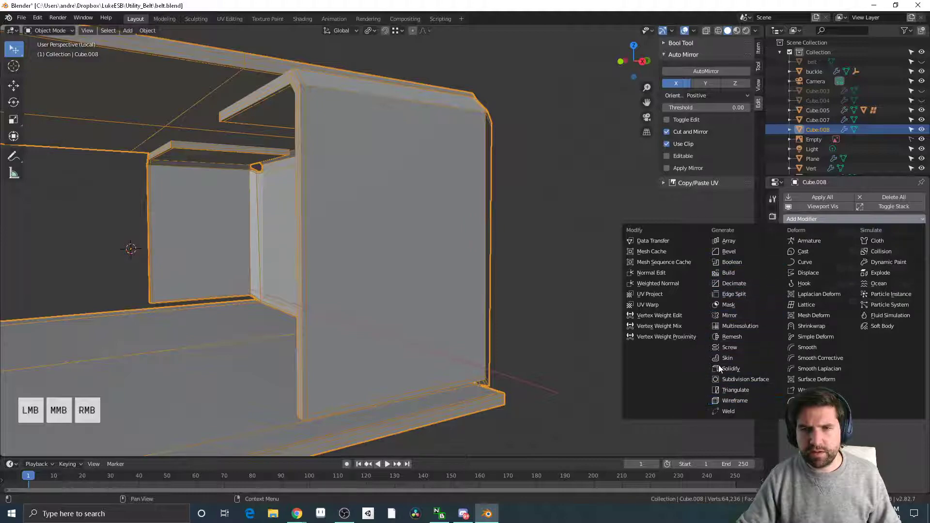
click(728, 380)
click(845, 376)
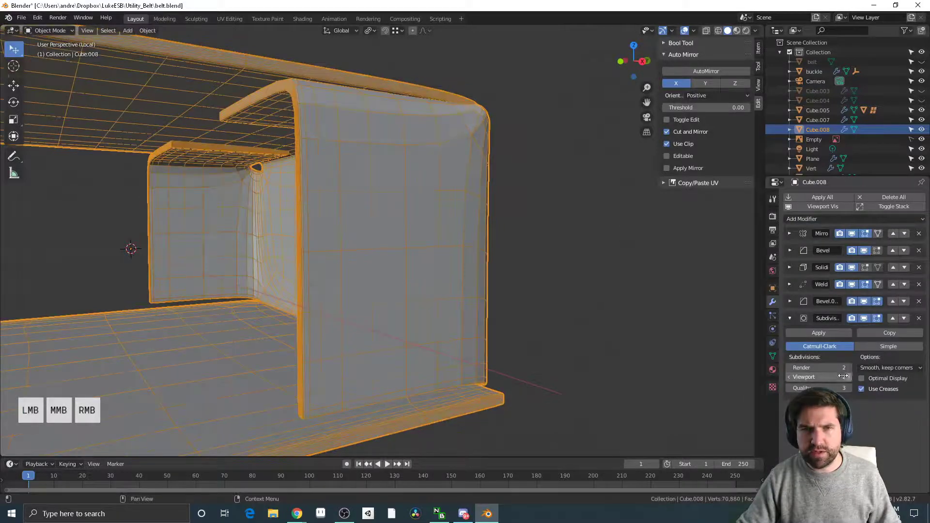
click(653, 303)
middle_drag(654, 308, 557, 346)
click(357, 244)
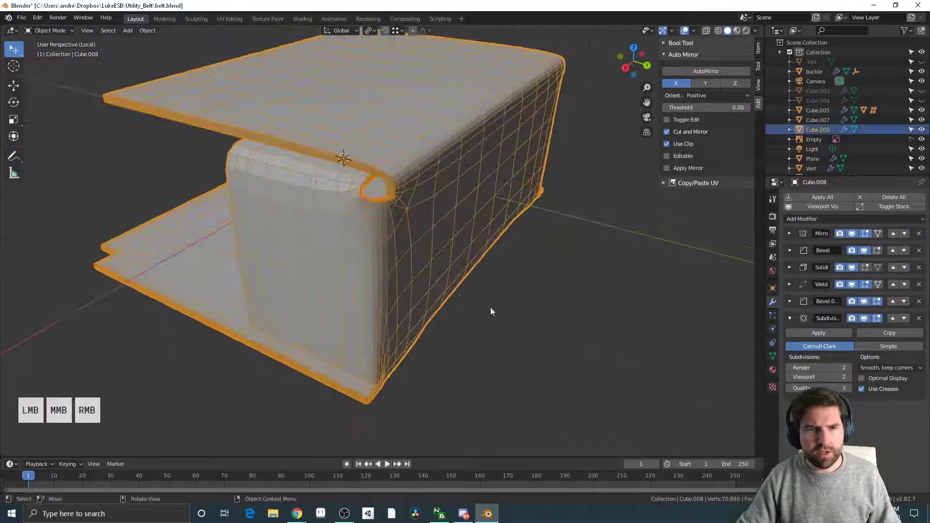
click(519, 327)
middle_drag(518, 324, 577, 336)
key(Tab)
middle_drag(479, 348, 539, 333)
key(Tab)
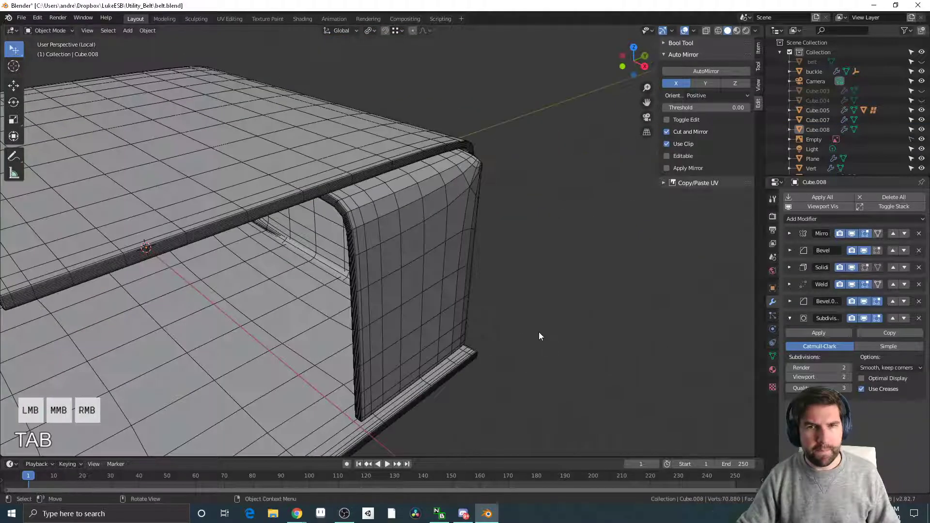
Step: Turn off the wireframe overlay so the whole part is displayed with plain shading
scroll(478, 333, down, 5)
middle_drag(480, 337, 495, 335)
key(q)
click(494, 335)
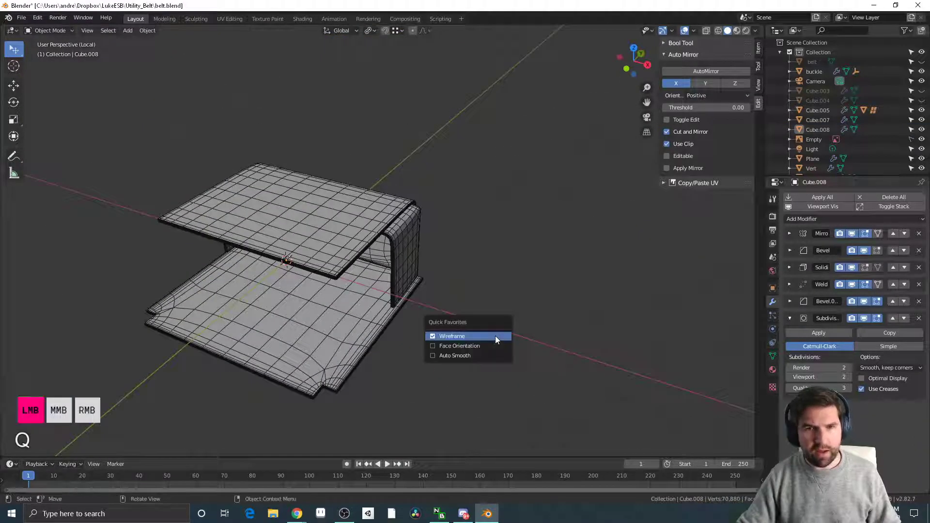
Step: Shade the part smooth and check the upper corner, side flap and lid
middle_drag(562, 324, 415, 327)
click(377, 217)
right_click(377, 216)
click(376, 216)
click(515, 307)
scroll(415, 328, up, 4)
click(379, 237)
middle_drag(379, 236, 237, 209)
scroll(396, 285, up, 2)
middle_drag(307, 214, 344, 225)
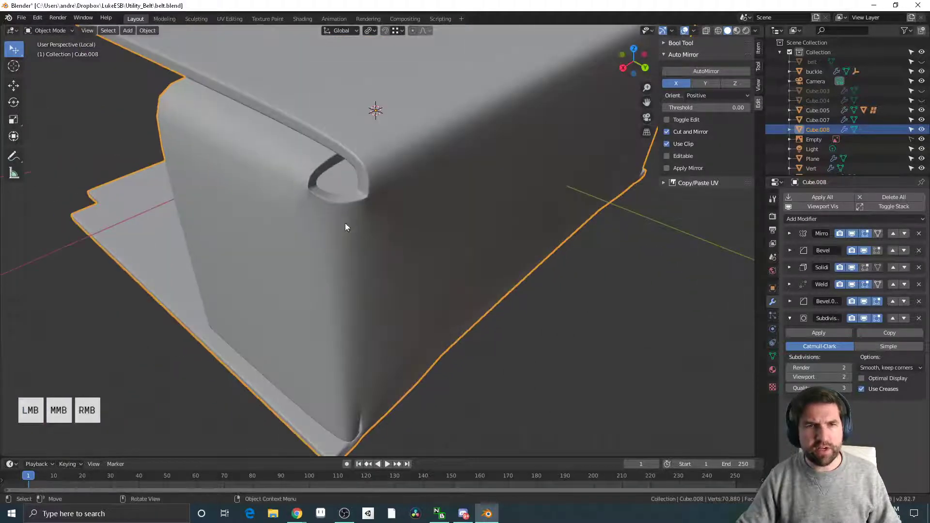
middle_drag(284, 251, 416, 216)
scroll(362, 240, down, 3)
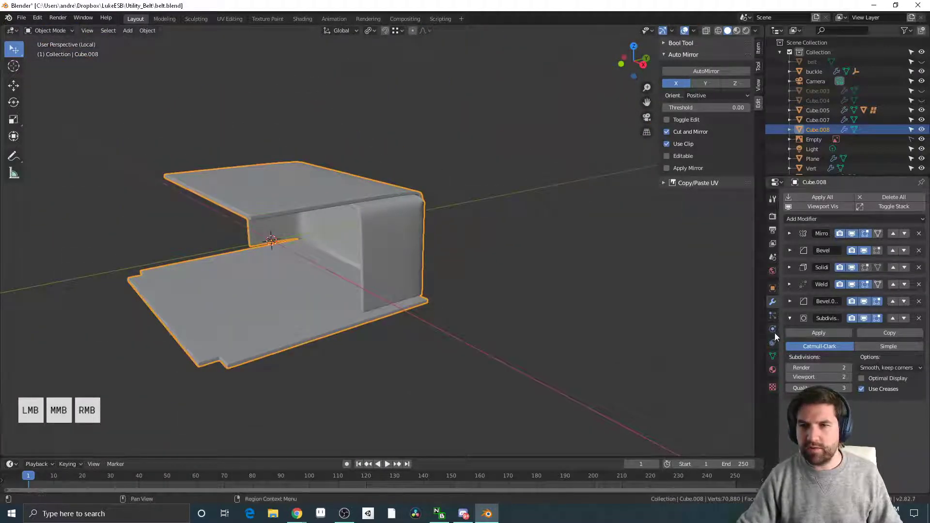
Step: Set the mesh's Auto Smooth angle to 180° and check the shading around the part
click(772, 357)
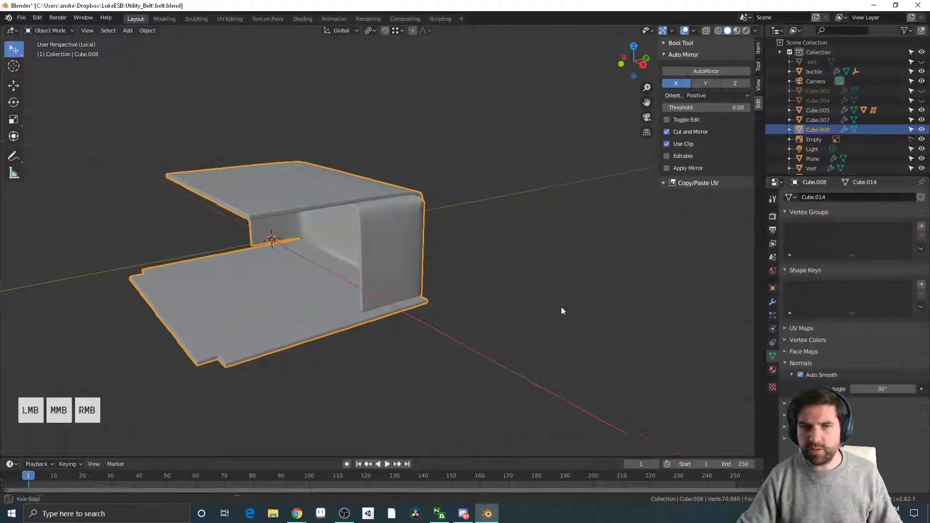
middle_drag(560, 312, 403, 271)
click(438, 264)
key(q)
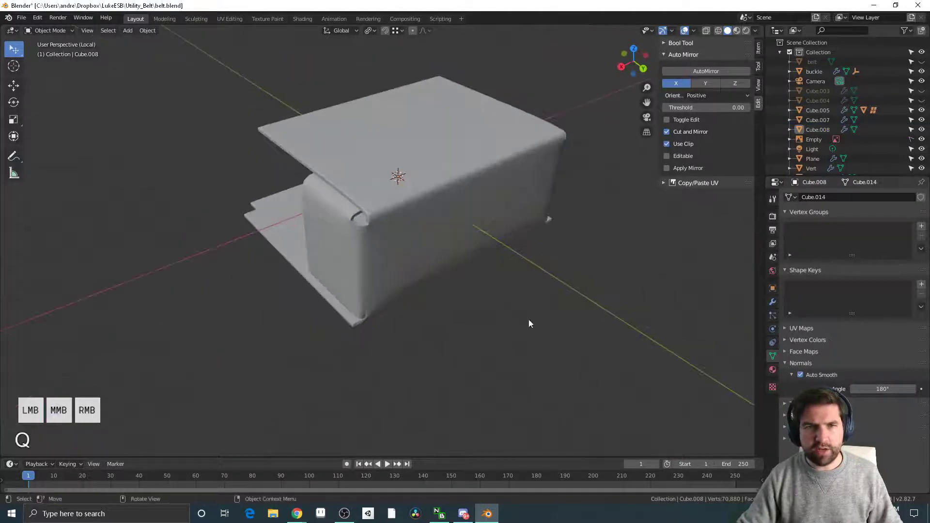
middle_drag(529, 323, 440, 225)
middle_drag(460, 334, 585, 264)
Step: Enter Edit Mode on the part, clear the lid's face selection, and compare the mesh with its Object Mode result
key(a)
scroll(585, 264, up, 3)
key(Tab)
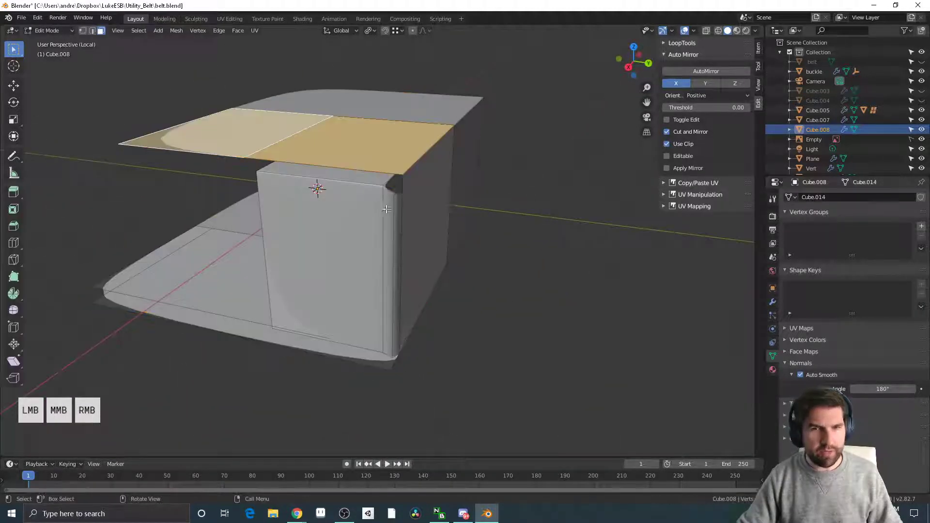
key(alt+a)
middle_drag(413, 251, 359, 245)
key(Tab)
Step: Raise the vertex at the side flap's upper corner about 0.01 m along Z, checking the result in Object Mode
middle_drag(342, 207, 378, 213)
key(Tab)
key(1)
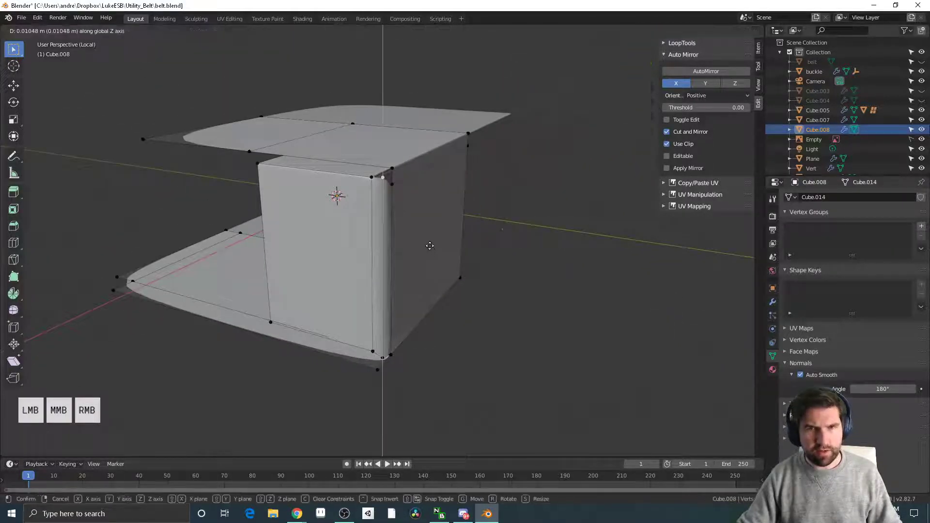
key(Tab)
click(501, 315)
middle_drag(501, 315, 314, 261)
key(Tab)
key(Tab)
key(Tab)
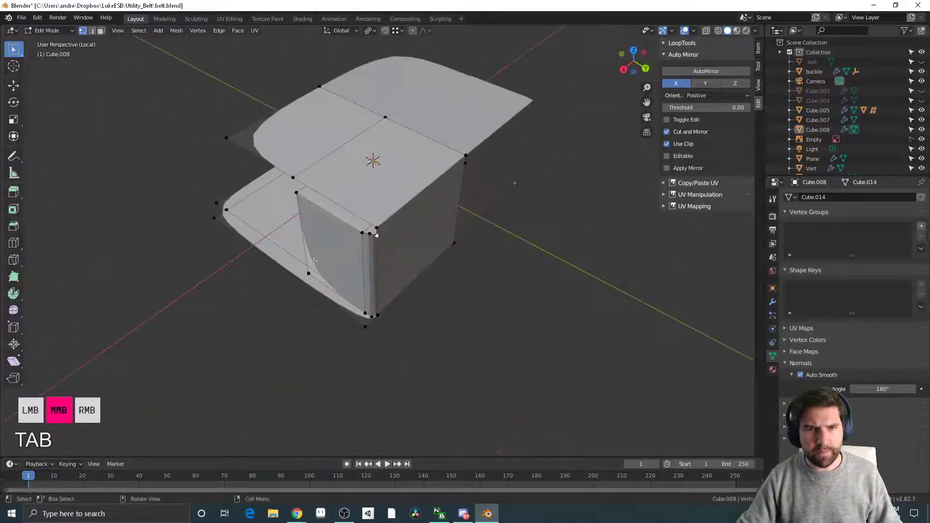
Step: Move the lid's side edges outward about 0.011 m along X and check the part in Object Mode
middle_drag(398, 226, 338, 208)
key(2)
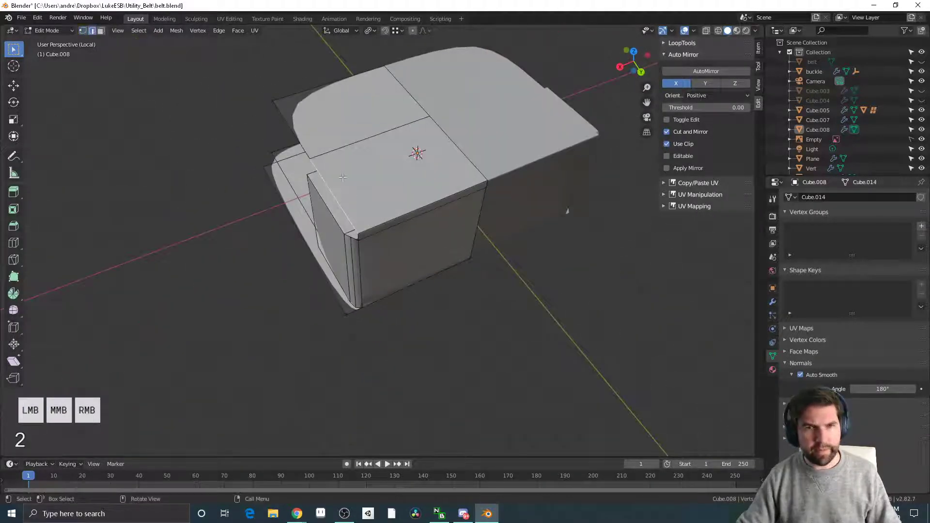
key(g)
key(x)
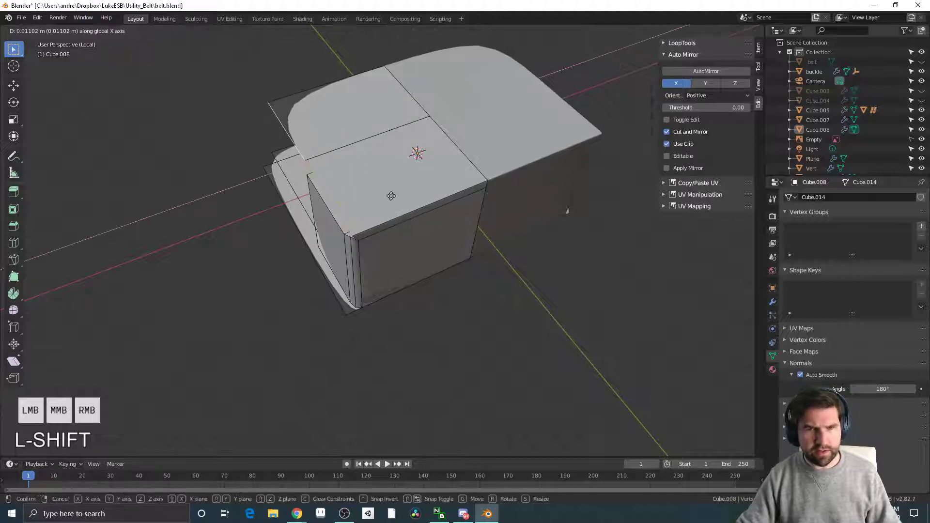
click(391, 196)
key(Tab)
middle_drag(422, 356, 469, 243)
Step: Try to move the lid's front corner vertex inward, and inspect the mesh in wireframe shading
key(Tab)
key(1)
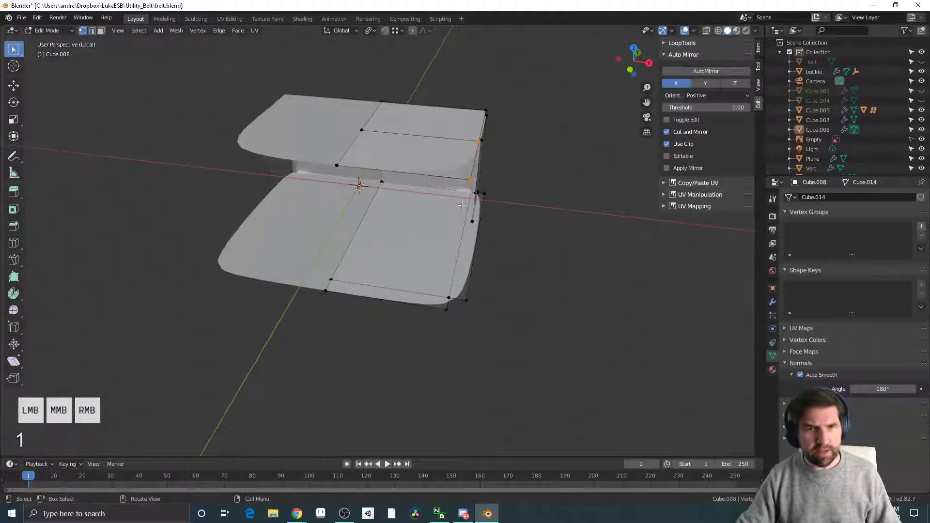
middle_drag(476, 198, 493, 302)
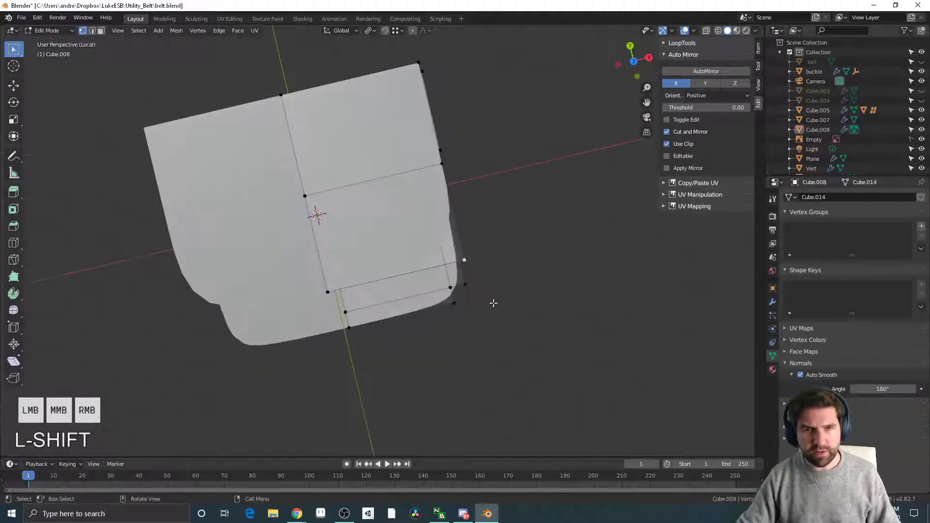
key(g)
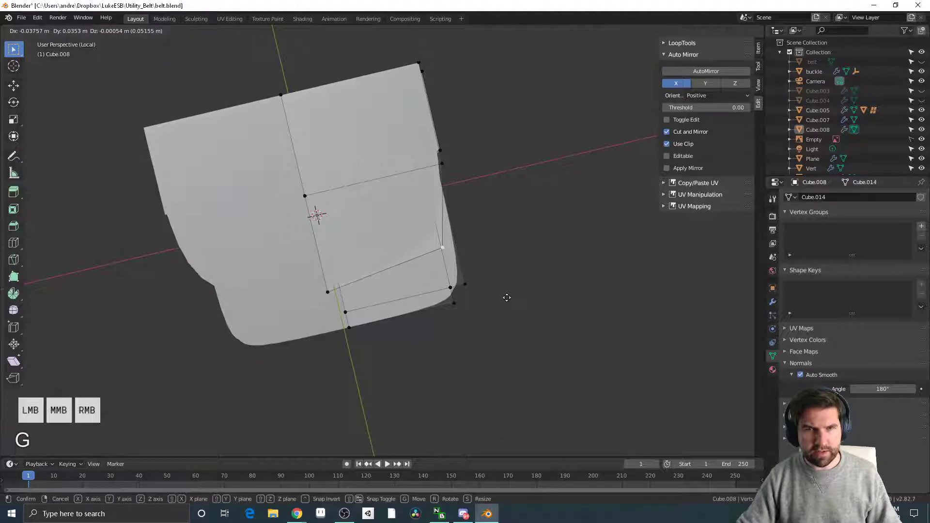
right_click(507, 298)
key(shift+z)
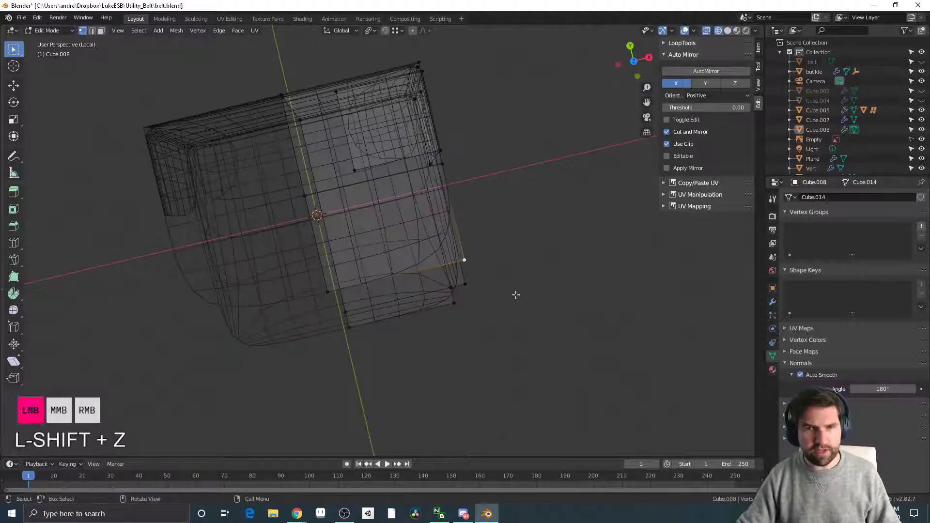
click(515, 294)
key(shift+z)
middle_drag(523, 303, 509, 277)
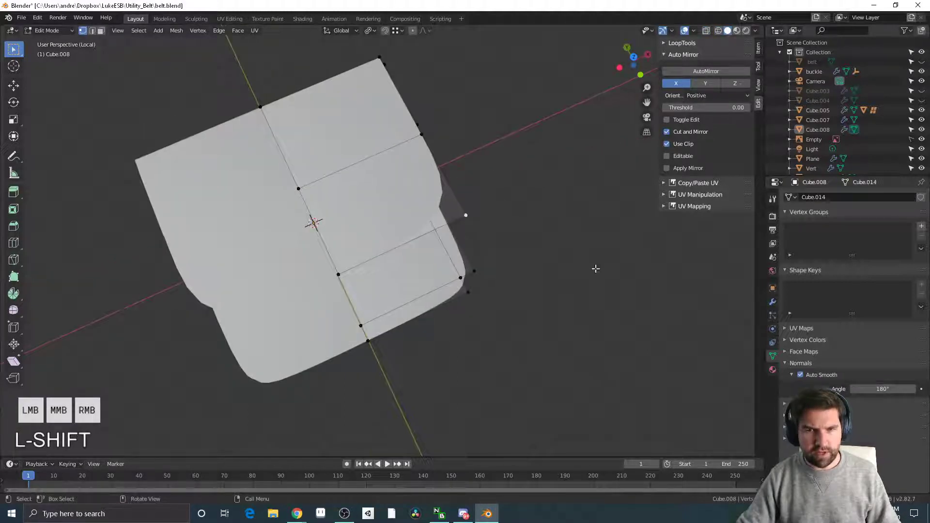
Step: Move the lid's front corner vertex farther inward with Z locked, and check the rounded lid in Object Mode
middle_drag(595, 268, 554, 269)
key(g)
key(shift+z)
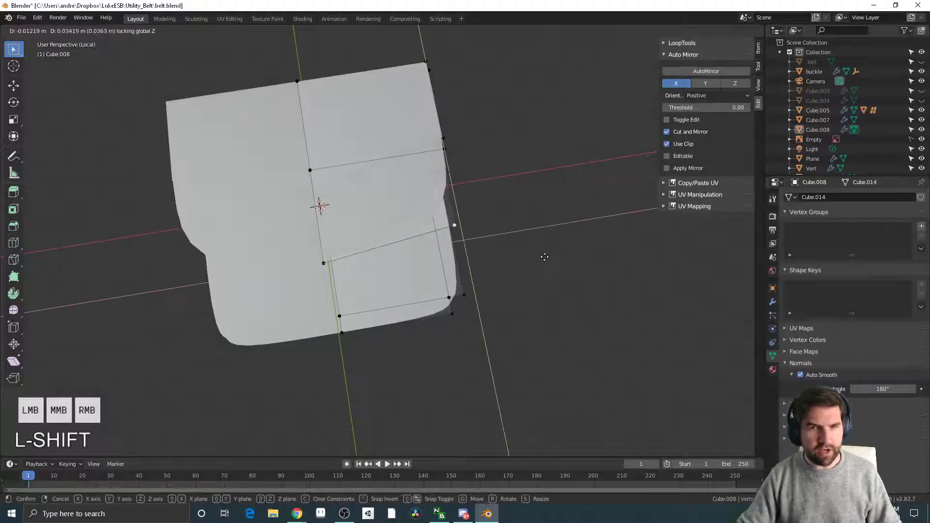
click(509, 264)
key(Tab)
middle_drag(527, 306, 424, 300)
click(405, 192)
middle_drag(405, 192, 685, 292)
key(Tab)
key(Tab)
key(Tab)
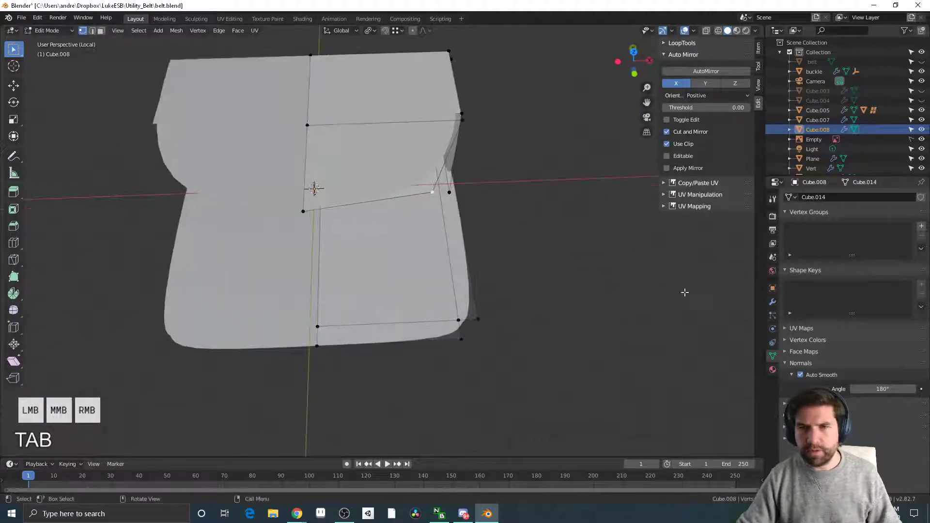
Step: Set the second Bevel modifier's angle limit to 59° in Object Mode and inspect the part from the side
click(772, 302)
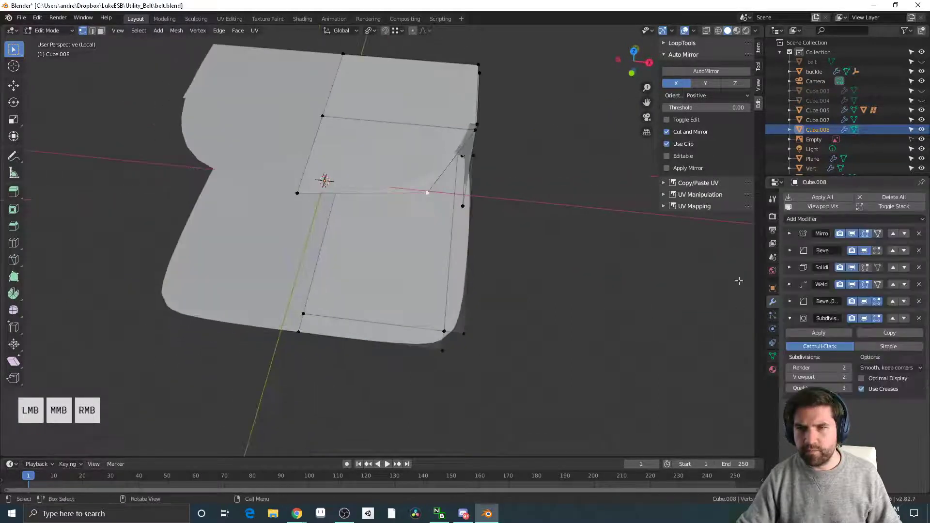
click(790, 302)
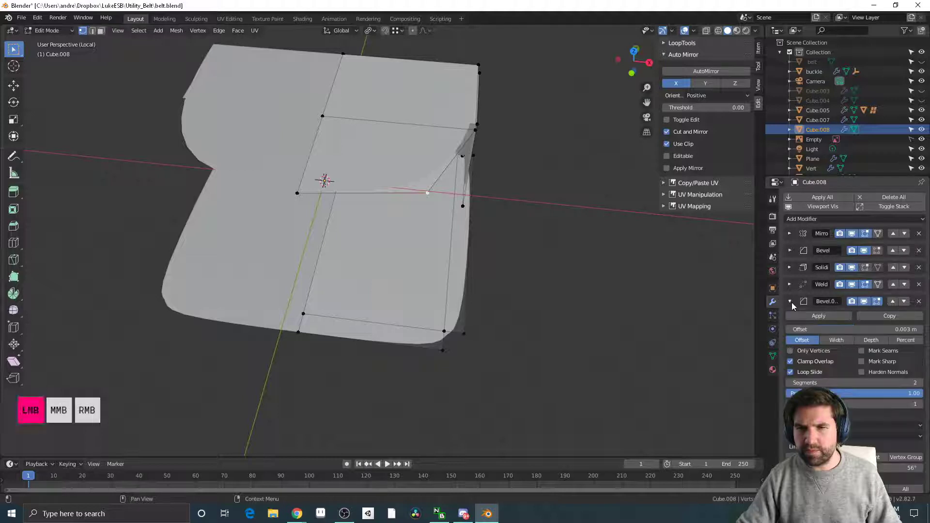
scroll(773, 395, down, 1)
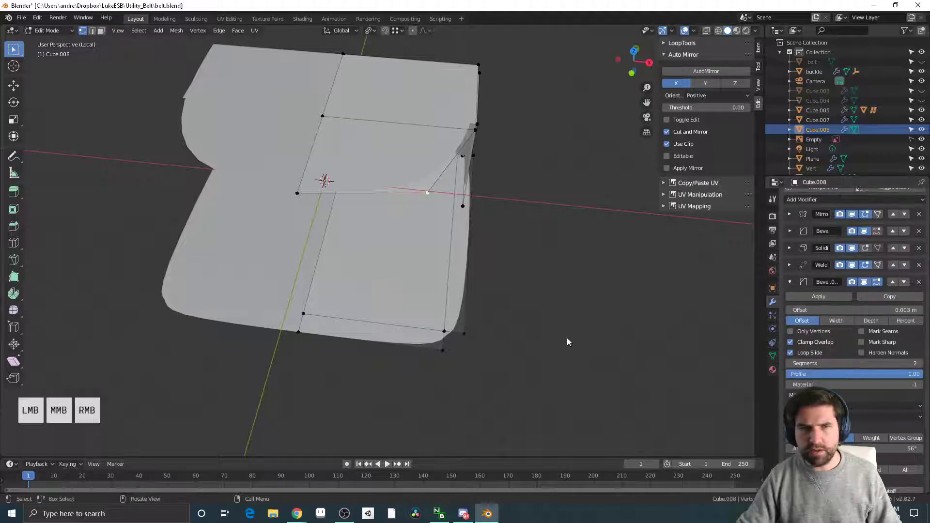
key(Tab)
shift+drag(847, 449, 903, 449)
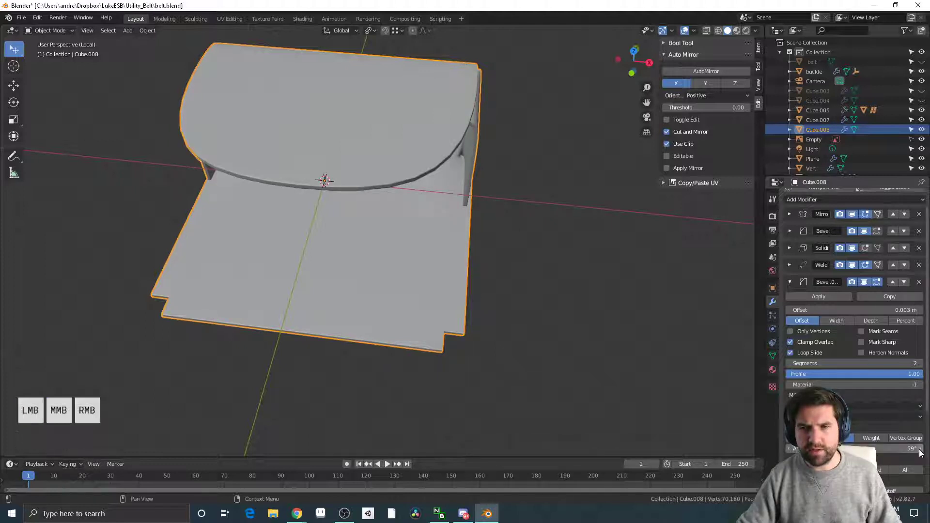
shift+drag(904, 448, 903, 448)
middle_drag(519, 365, 410, 229)
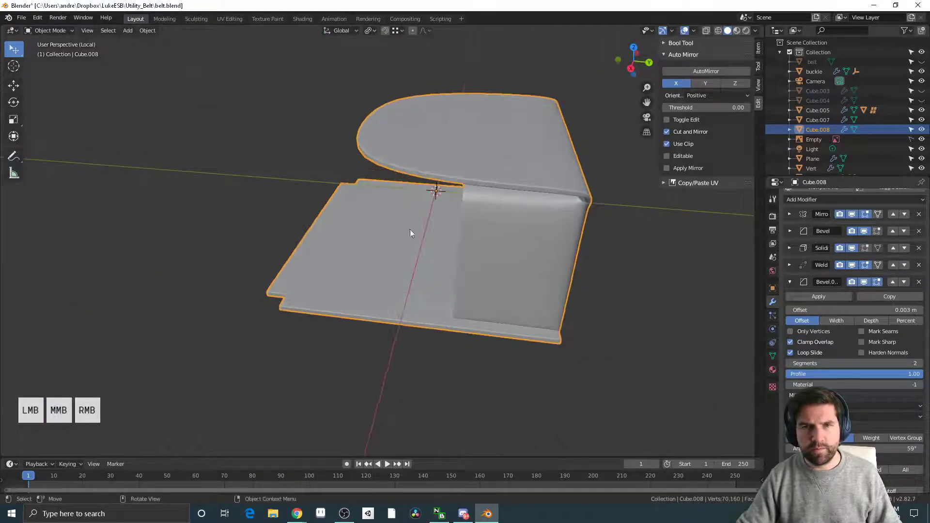
Step: Leave the isolated local view so the whole pouch is shown, and deselect the outer part in Object Mode
scroll(410, 220, down, 4)
middle_drag(381, 348, 476, 316)
key(Tab)
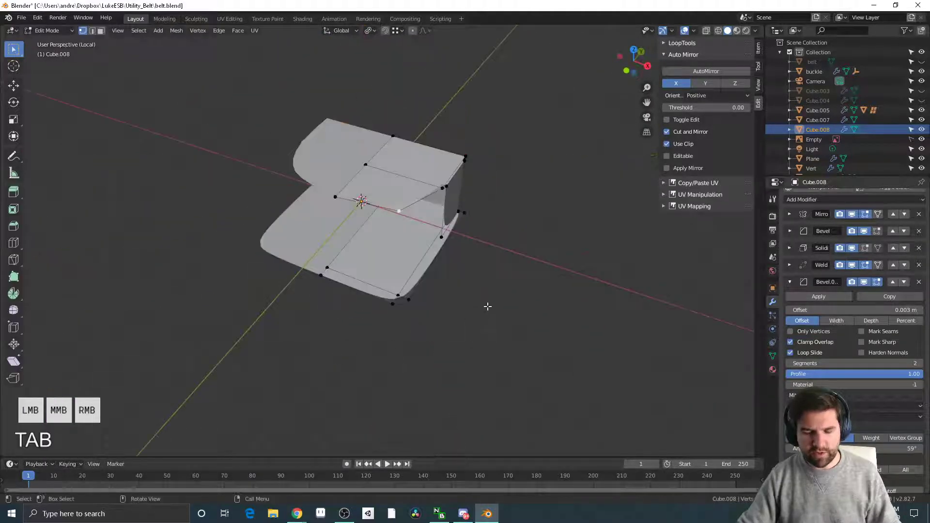
key(KP_Divide)
key(Tab)
middle_drag(340, 286, 540, 291)
click(518, 330)
scroll(503, 283, down, 5)
Step: Lower the two vertices at the lid's front slightly along Z and check the lid in Object Mode
click(242, 207)
key(Tab)
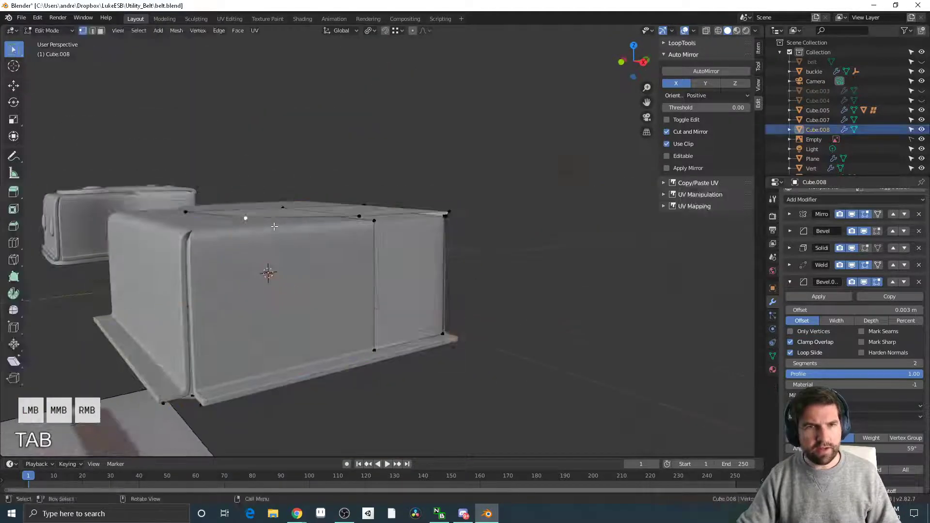
middle_drag(243, 208, 267, 210)
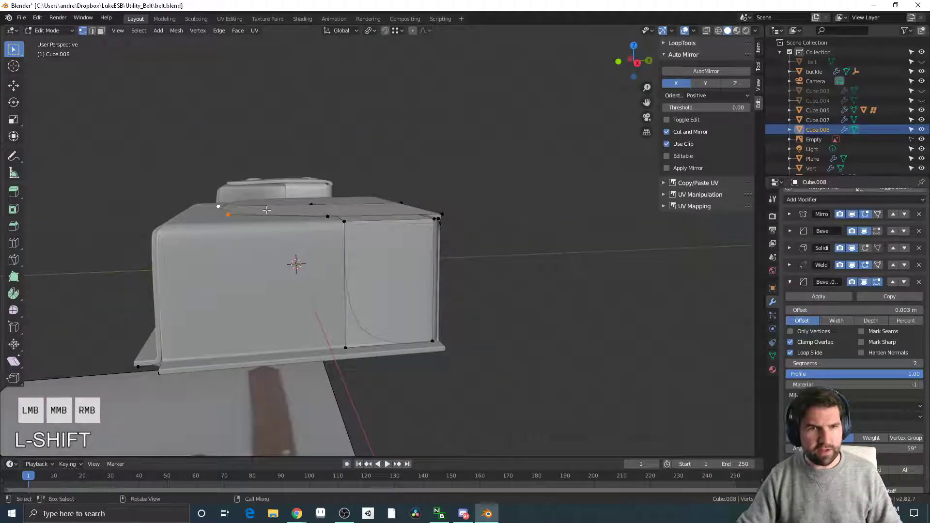
key(g)
key(z)
click(267, 215)
key(Tab)
click(496, 212)
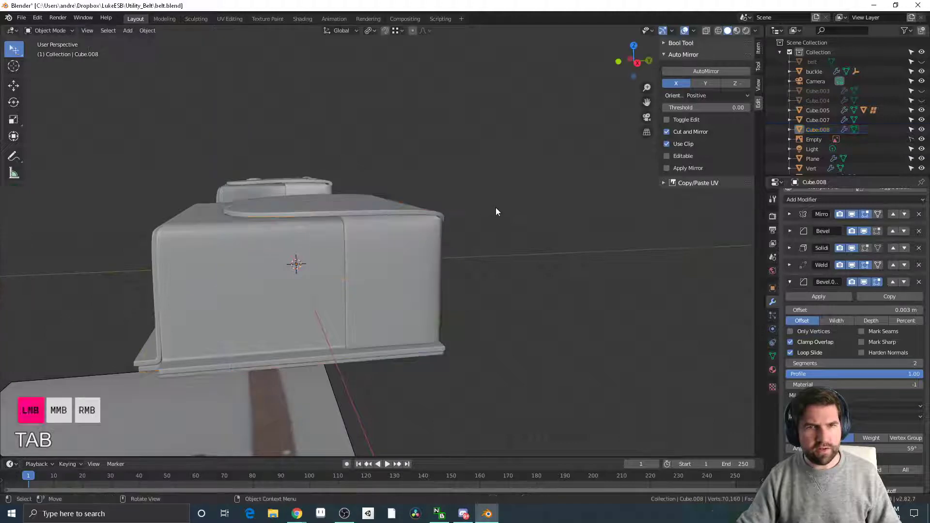
Step: Open the outer part in Edit Mode with edge selection and select the base's front rim edge from below
middle_drag(252, 225, 234, 246)
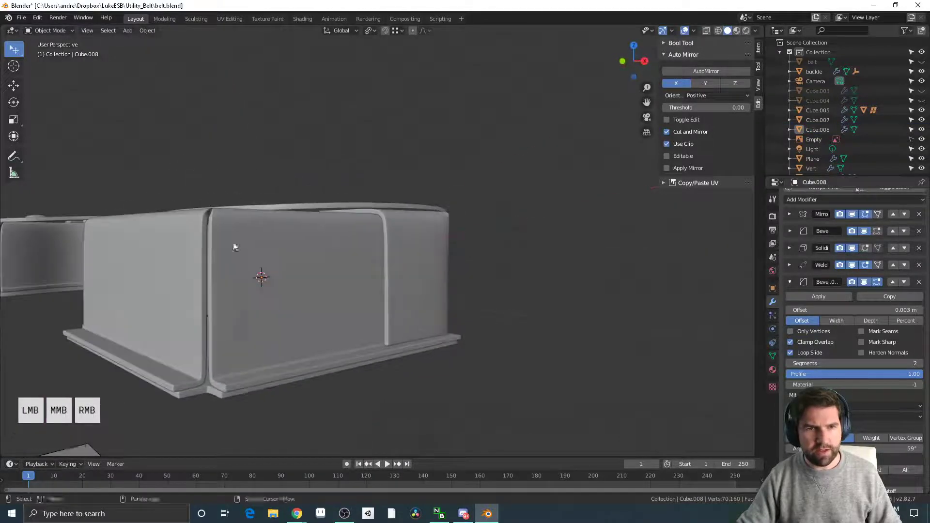
shift+middle_drag(237, 387, 368, 243)
scroll(355, 291, up, 2)
click(356, 99)
key(Tab)
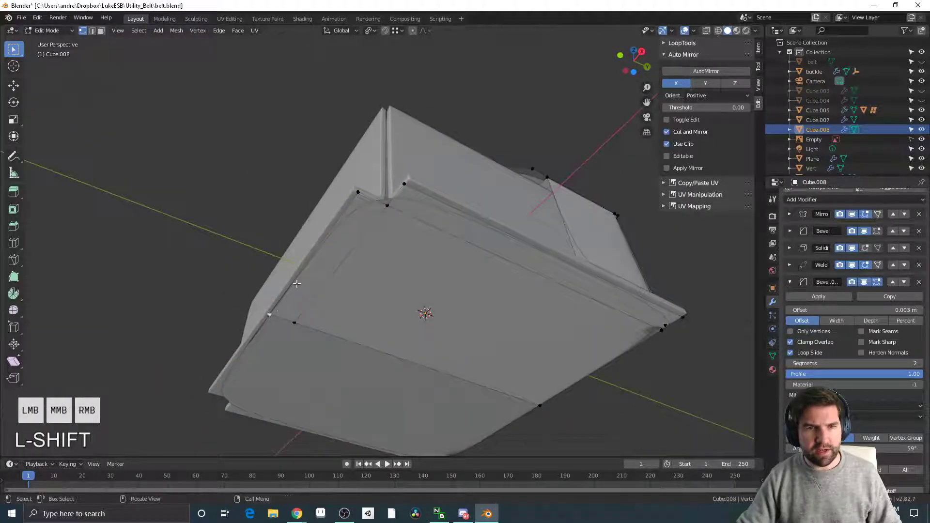
key(2)
click(306, 260)
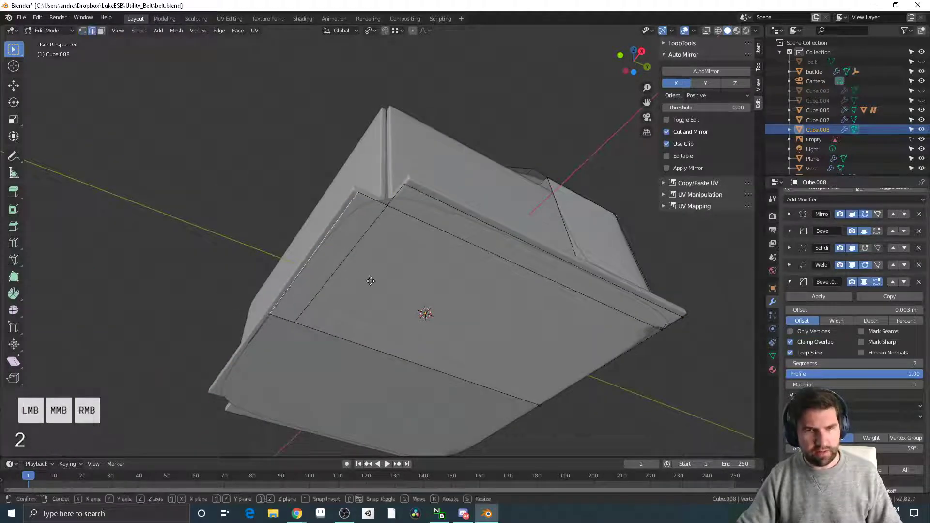
key(g)
key(z)
right_click(356, 282)
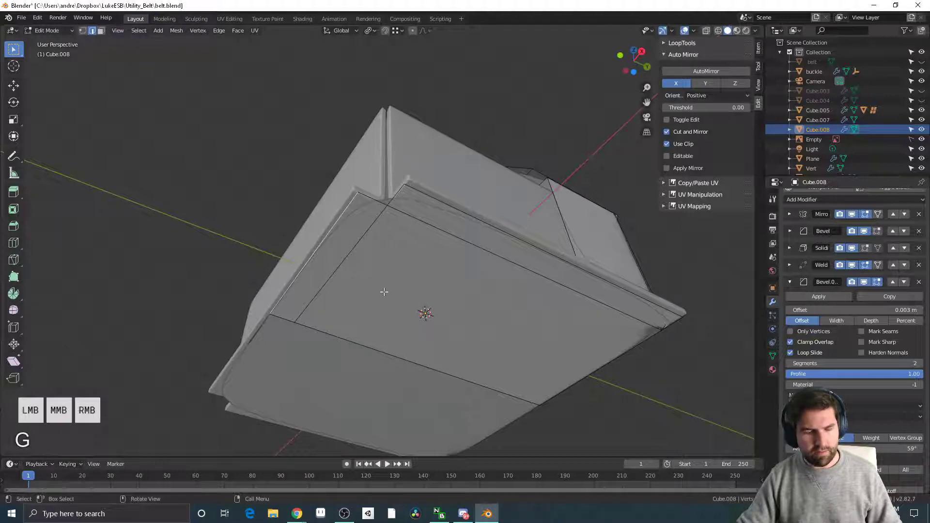
Step: Move the base's front rim edge outward by about -0.007 m along Y
key(g)
key(y)
click(350, 189)
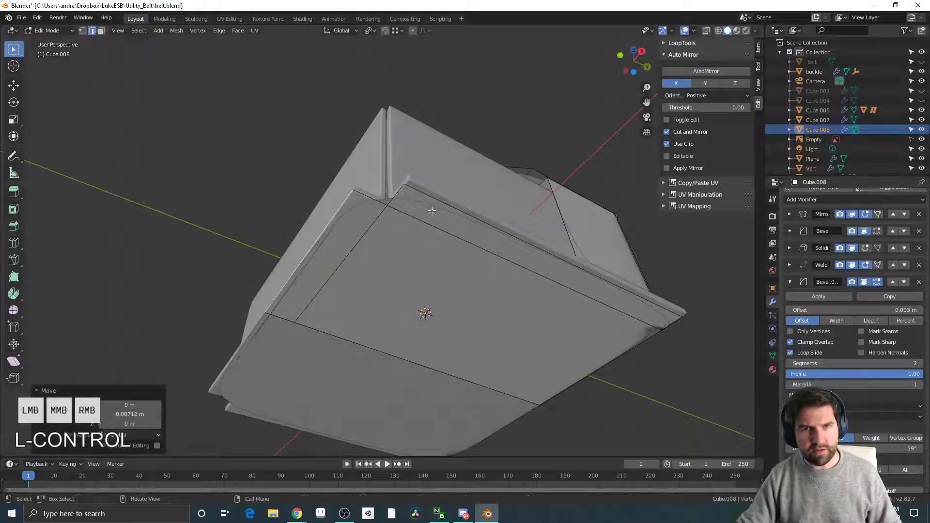
Step: Move the base's side rim edge slightly outward along X and check the outer part in Object Mode
click(441, 203)
middle_drag(477, 221, 550, 253)
key(g)
key(x)
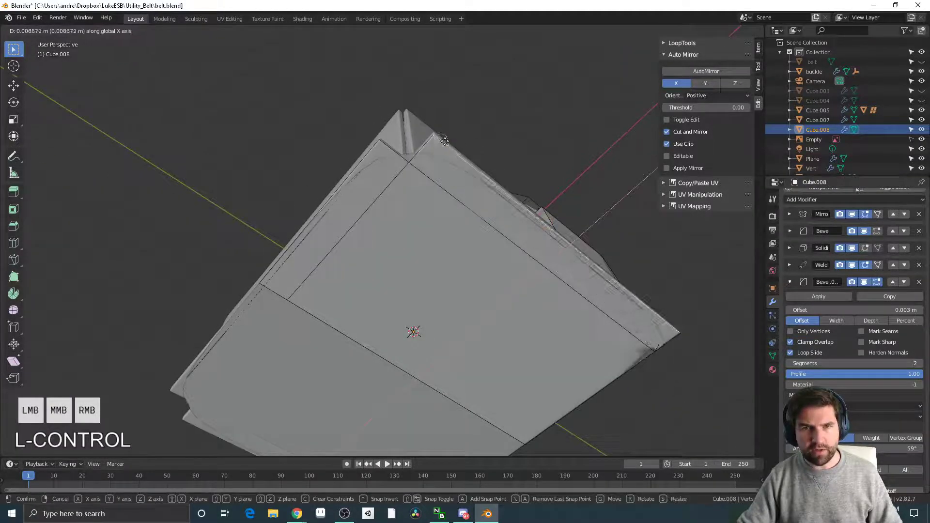
click(548, 145)
middle_drag(548, 145, 436, 310)
key(Tab)
key(Tab)
key(Tab)
Step: Move the inner part's lower back corner vertices along Y, using X-ray to reach them, and check the result in Object Mode
click(218, 255)
middle_drag(503, 340, 450, 370)
key(Tab)
key(1)
key(alt+z)
key(Tab)
key(Tab)
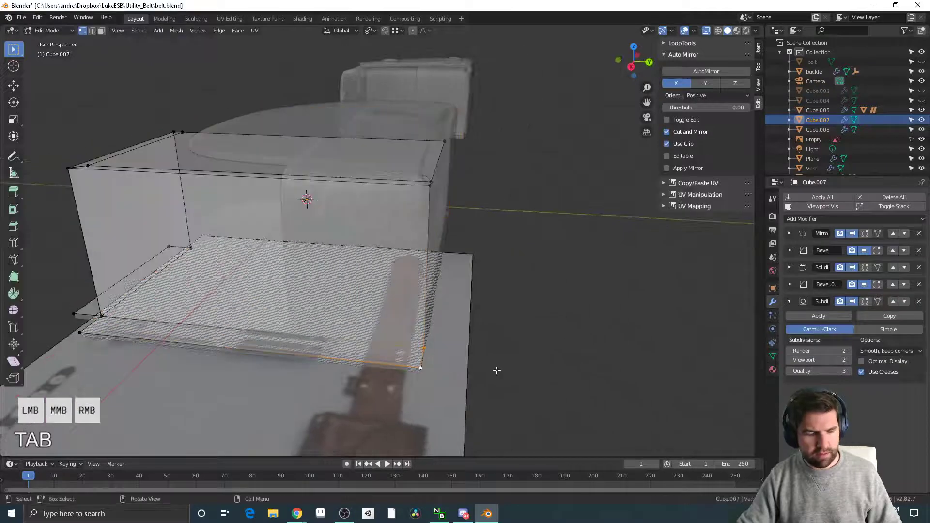
key(alt+z)
middle_drag(515, 373, 458, 386)
key(g)
key(y)
click(554, 358)
key(Tab)
click(486, 377)
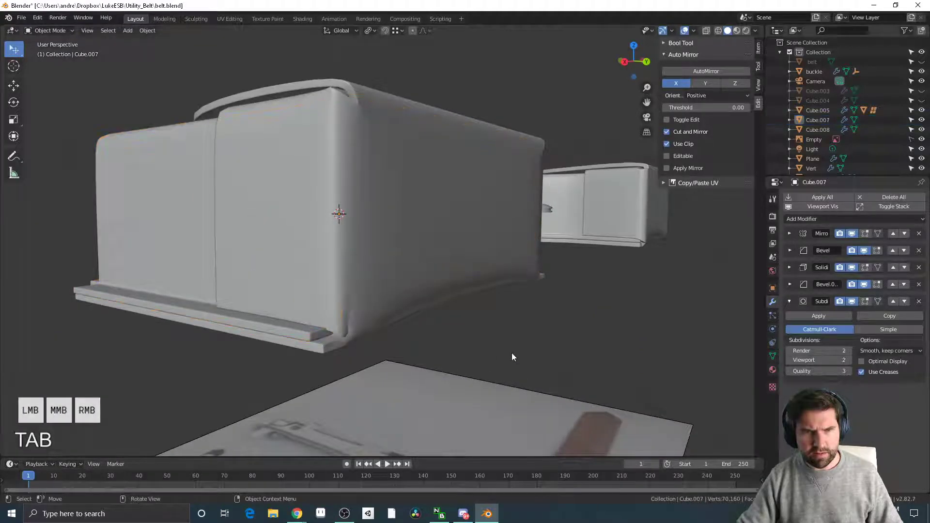
Step: Add a lattice around the pouch and set its V resolution to 5
middle_drag(511, 352, 463, 371)
middle_drag(444, 391, 285, 196)
shift+middle_drag(306, 295, 442, 202)
key(shift+a)
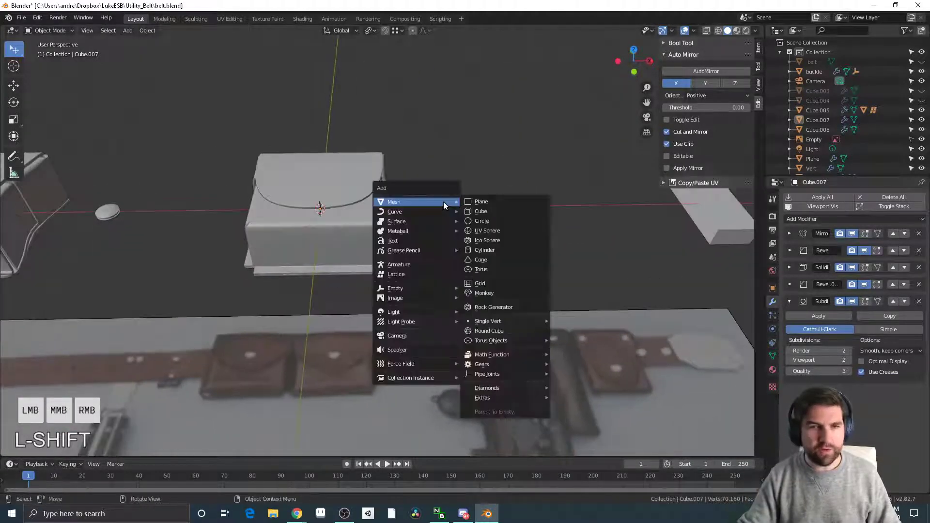
click(428, 275)
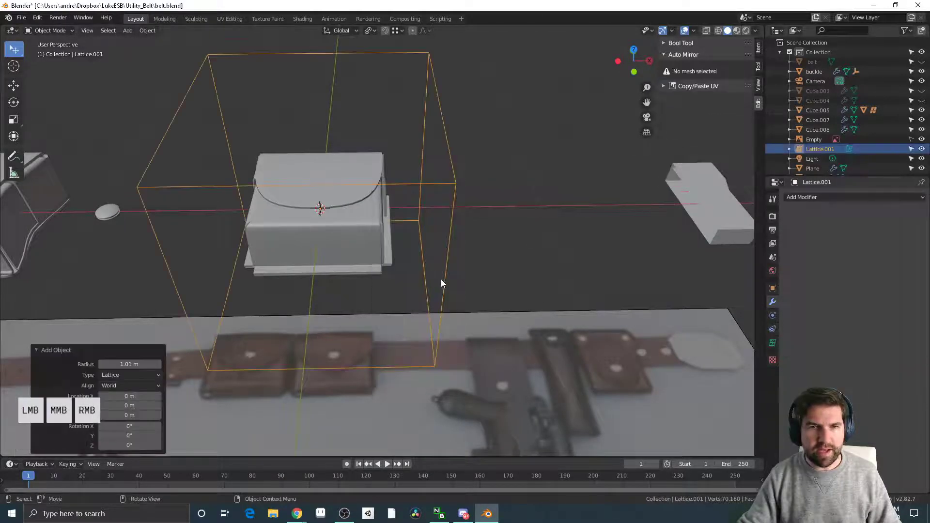
click(773, 342)
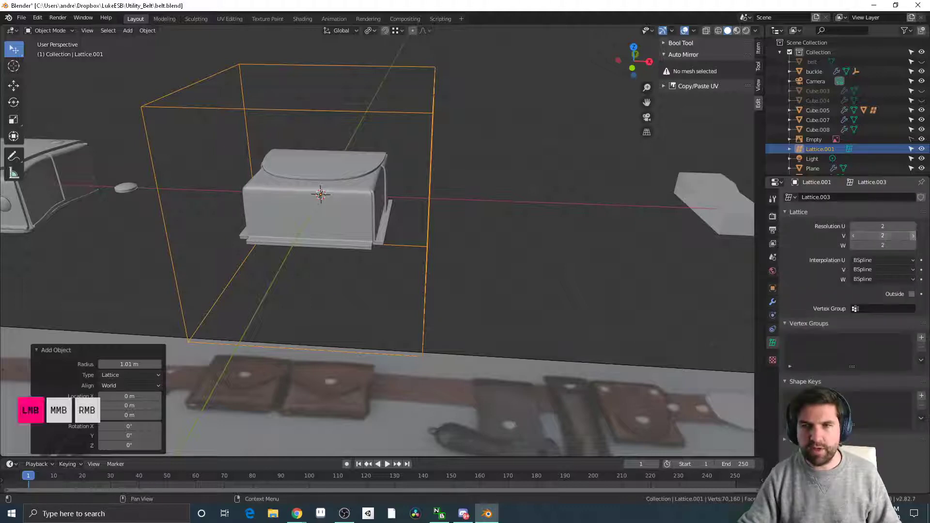
click(913, 235)
click(913, 236)
click(913, 235)
Step: Scale the lattice to 0.766 and flatten it along Z to roughly half its height so it encloses the pouch
middle_drag(455, 148, 558, 205)
key(s)
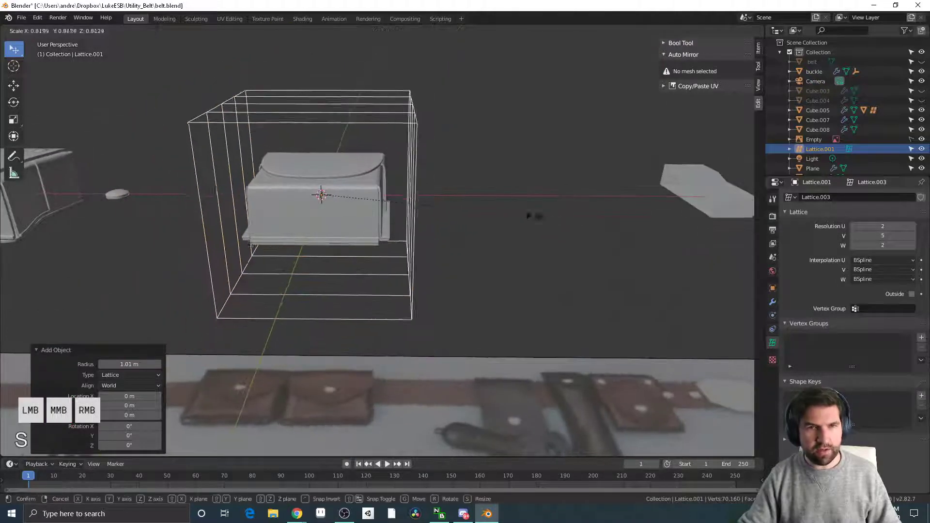
click(519, 219)
key(s)
key(z)
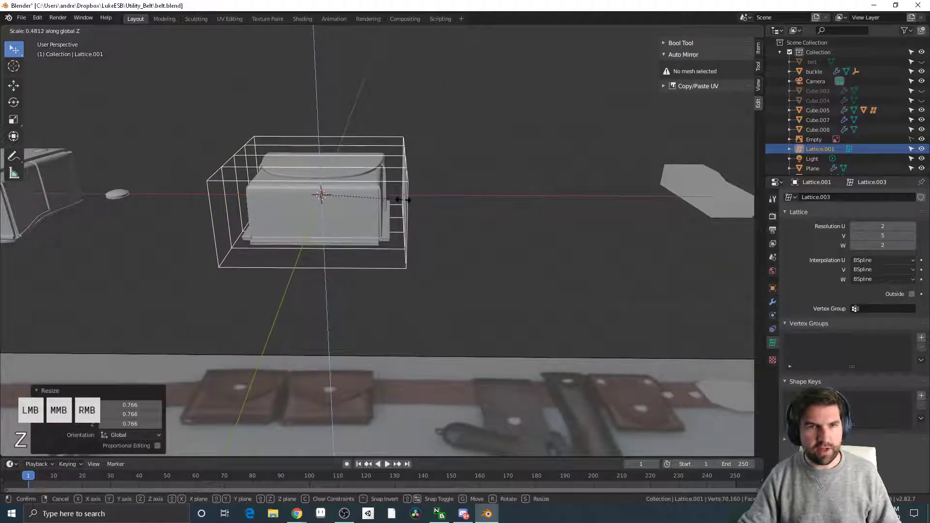
click(416, 206)
Step: Add a Lattice modifier to the pouch's inner part, using the new lattice as its object
middle_drag(417, 206, 453, 300)
shift+middle_drag(410, 249, 397, 208)
click(397, 208)
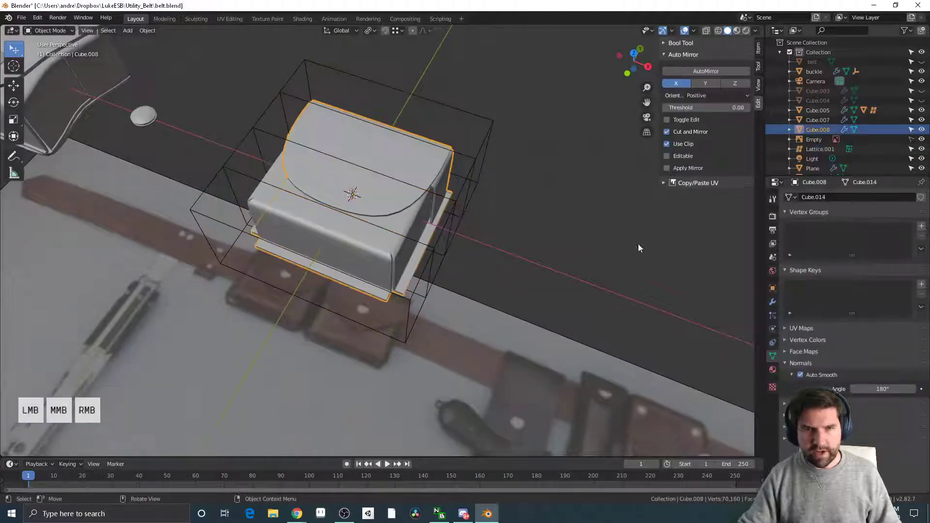
click(376, 269)
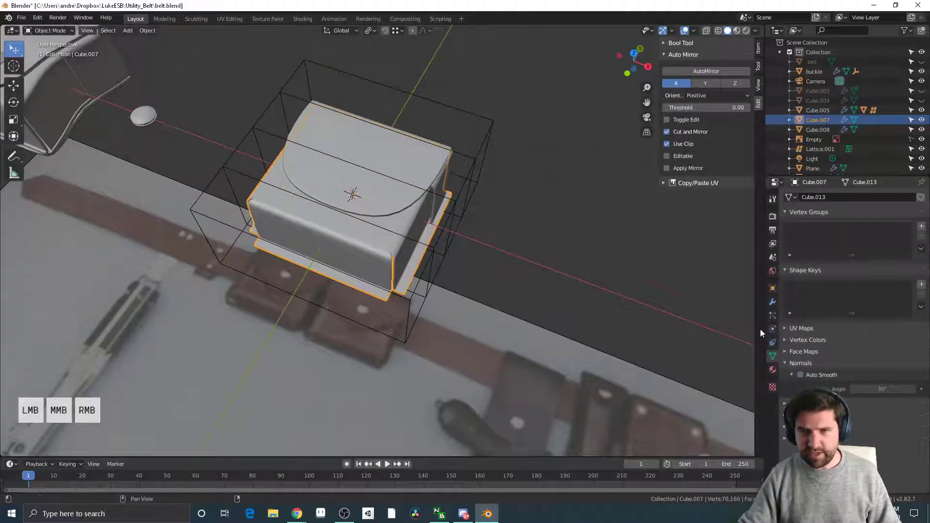
click(773, 301)
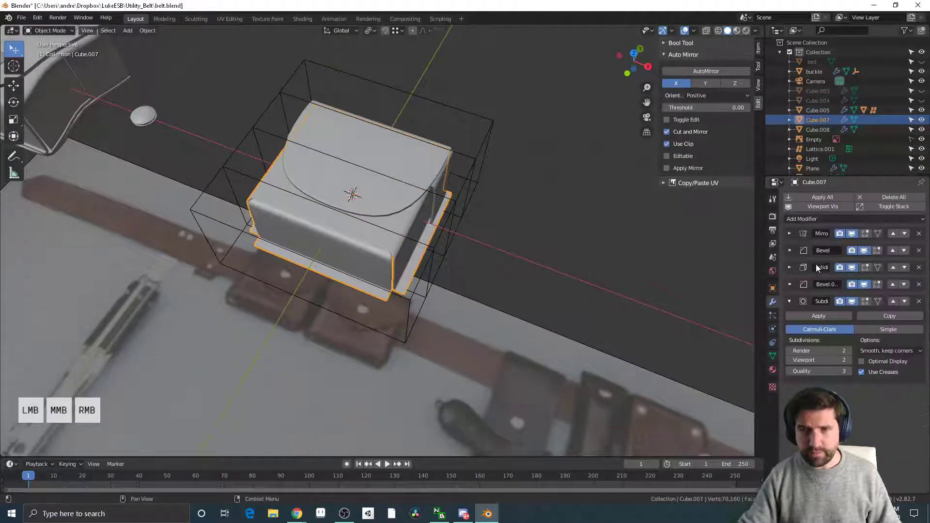
click(787, 300)
click(809, 219)
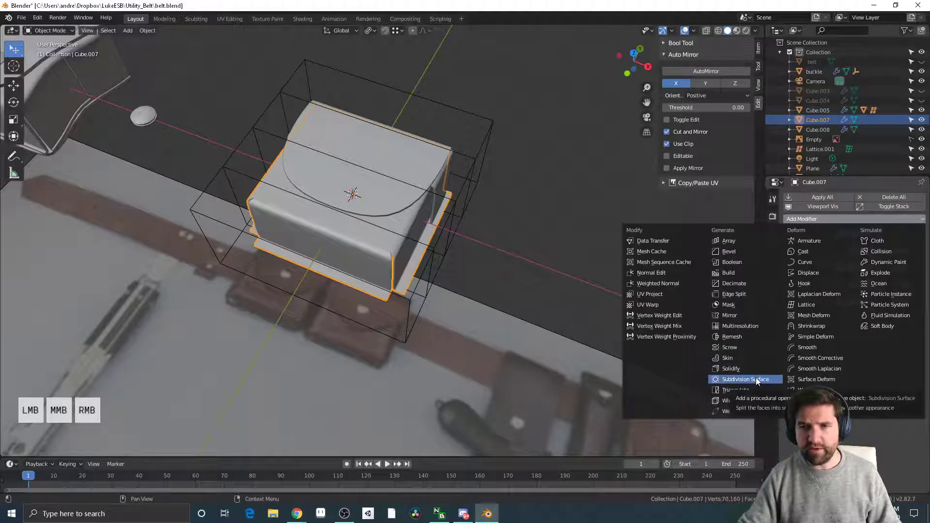
click(821, 306)
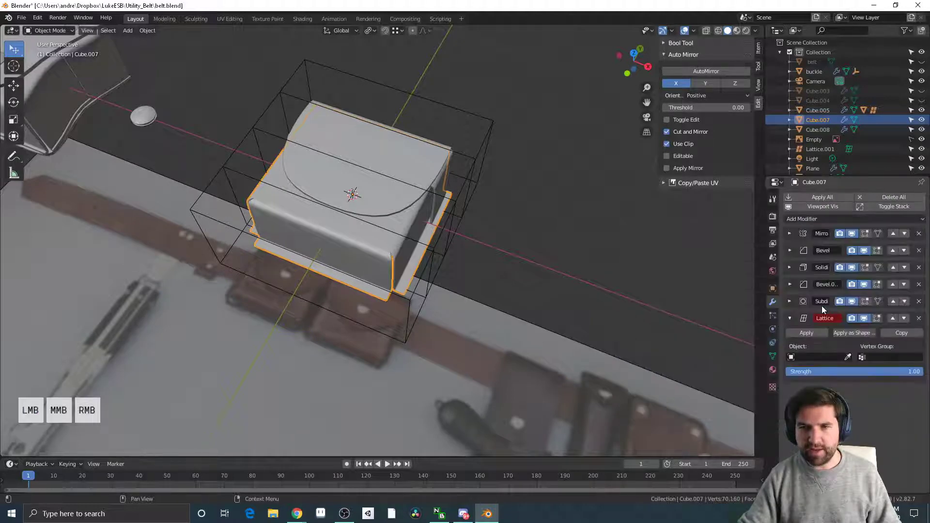
click(847, 357)
click(488, 139)
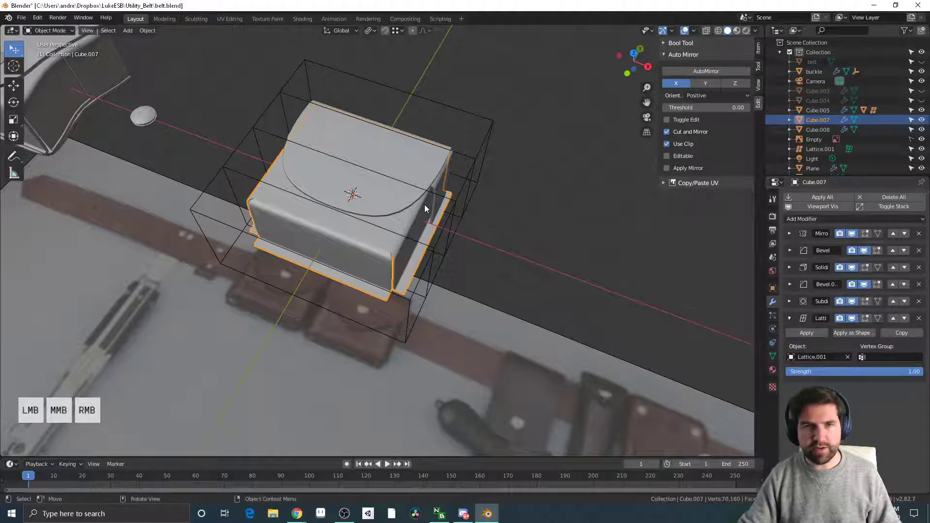
Step: Select the four control points of the lattice's middle row and scale them inward along X to pinch the pouch's waist
middle_drag(424, 204, 456, 165)
click(457, 169)
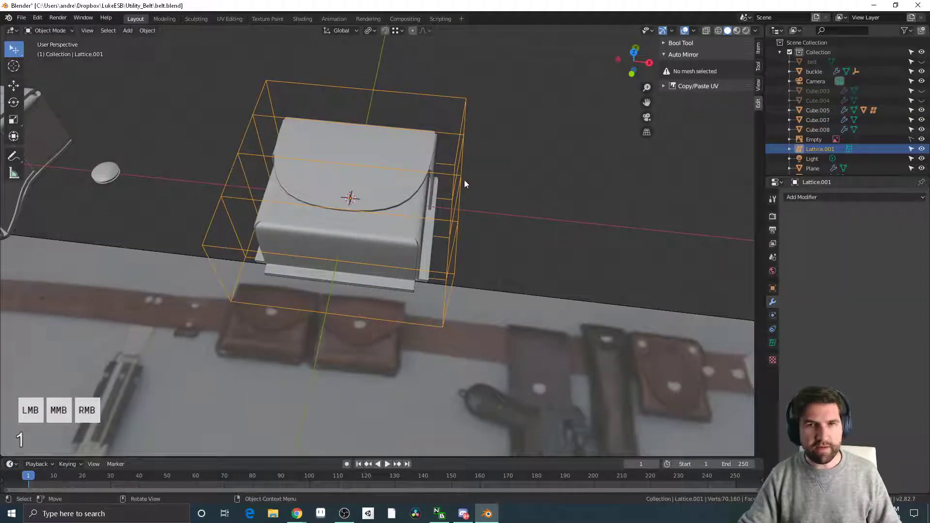
key(Tab)
middle_drag(460, 182, 525, 225)
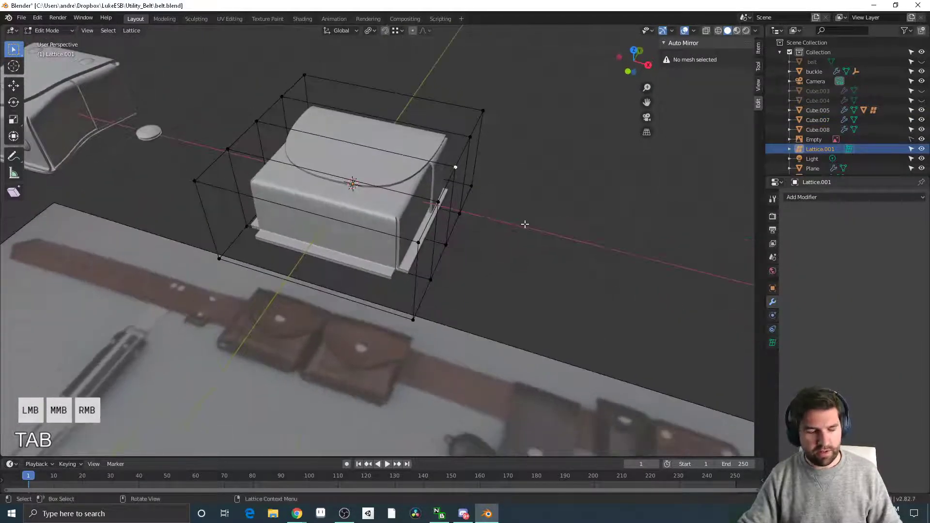
key(g)
right_click(504, 249)
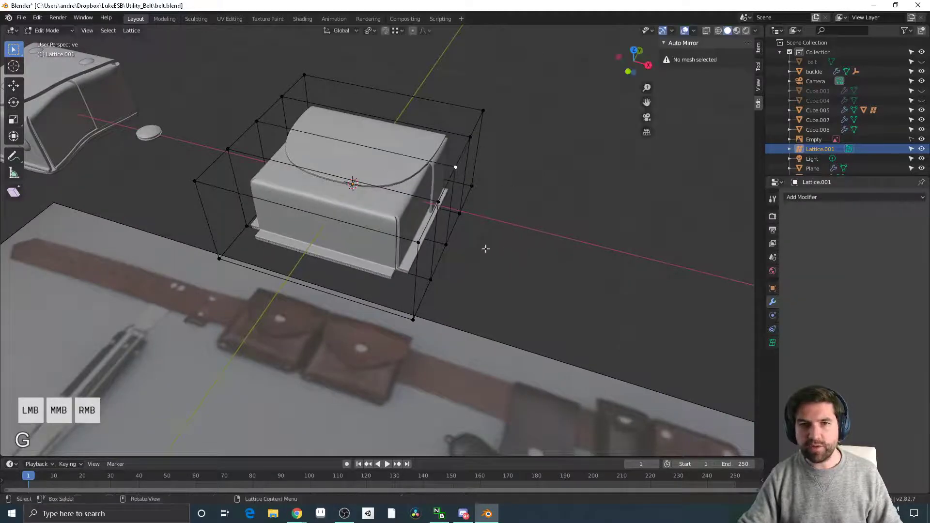
shift+click(445, 245)
middle_drag(245, 138, 320, 105)
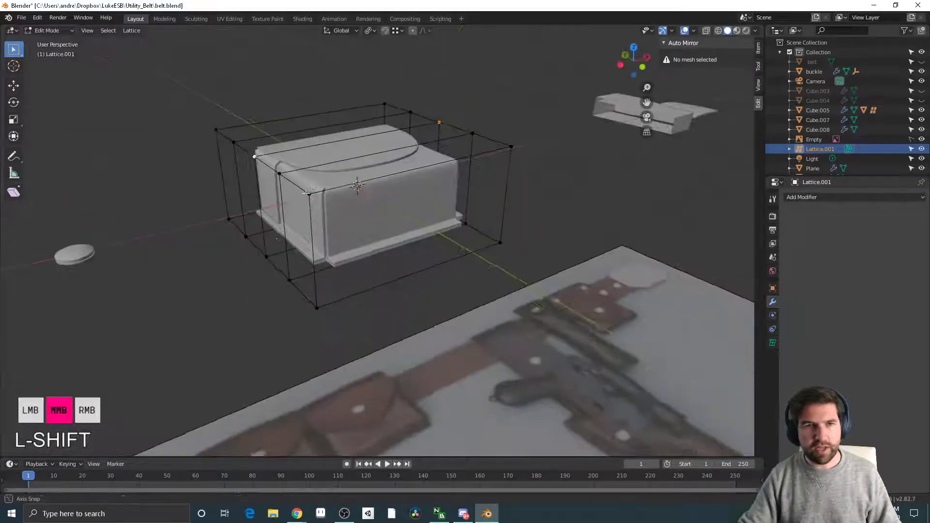
shift+click(265, 250)
middle_drag(432, 243, 391, 315)
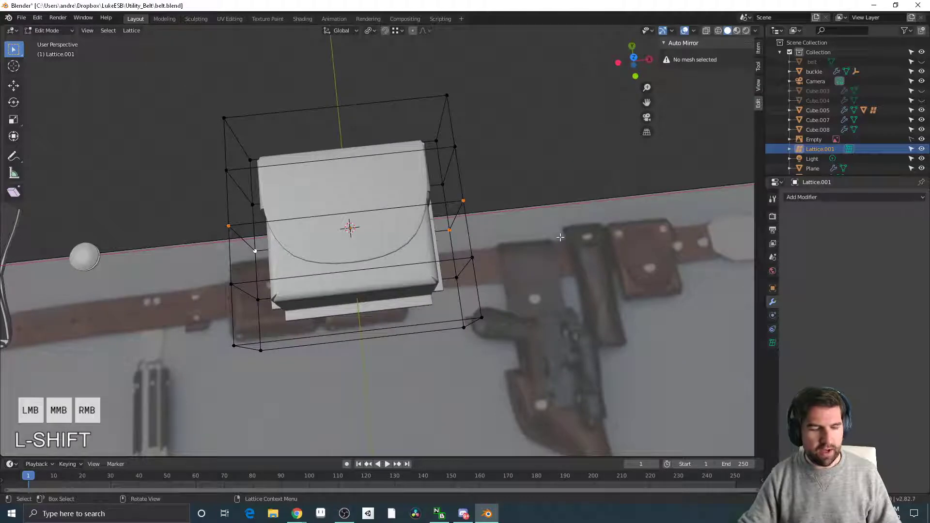
key(s)
key(x)
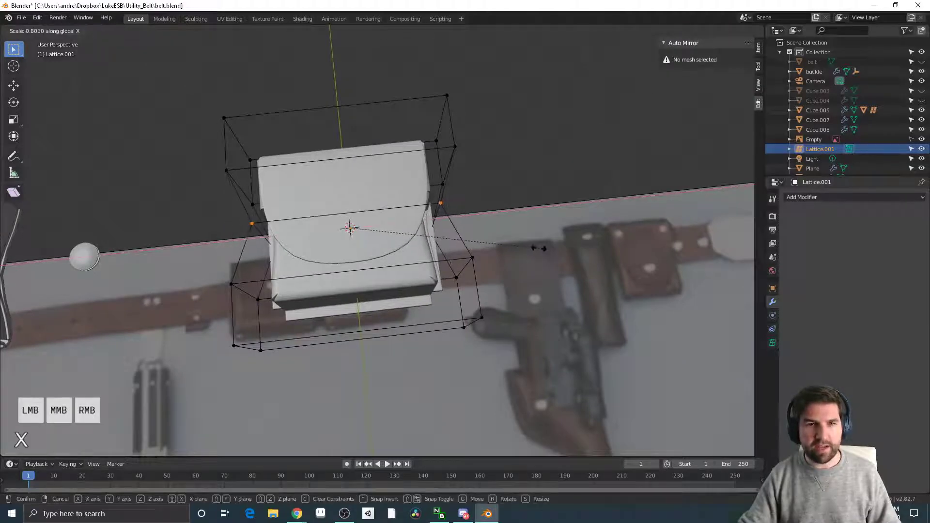
click(477, 245)
middle_drag(477, 246, 473, 256)
key(Tab)
Step: Add a Lattice modifier to the pouch's outer lid part, using Lattice.001 as its object
click(462, 238)
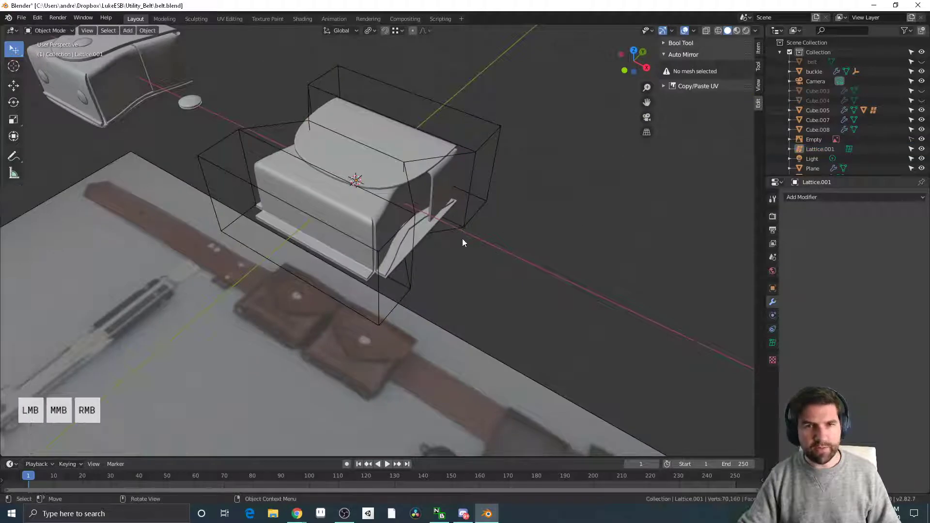
click(428, 238)
click(790, 301)
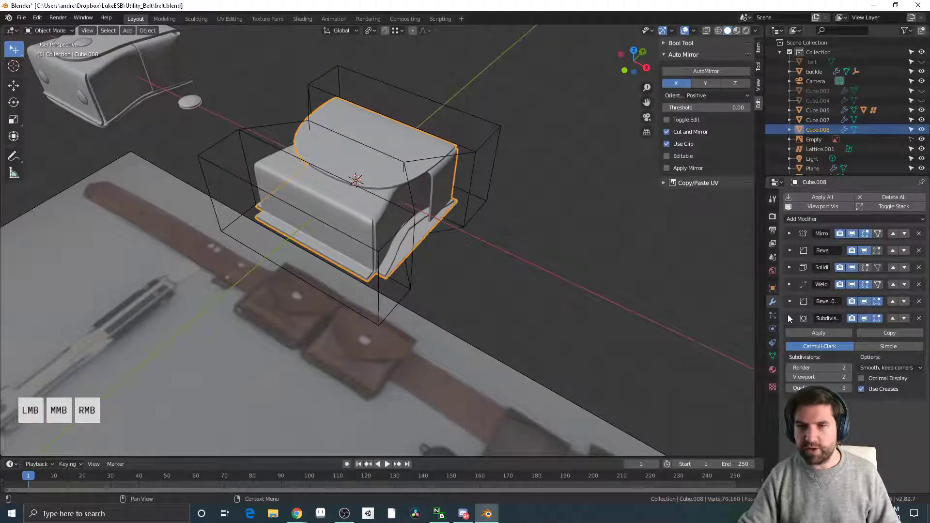
click(788, 317)
click(818, 218)
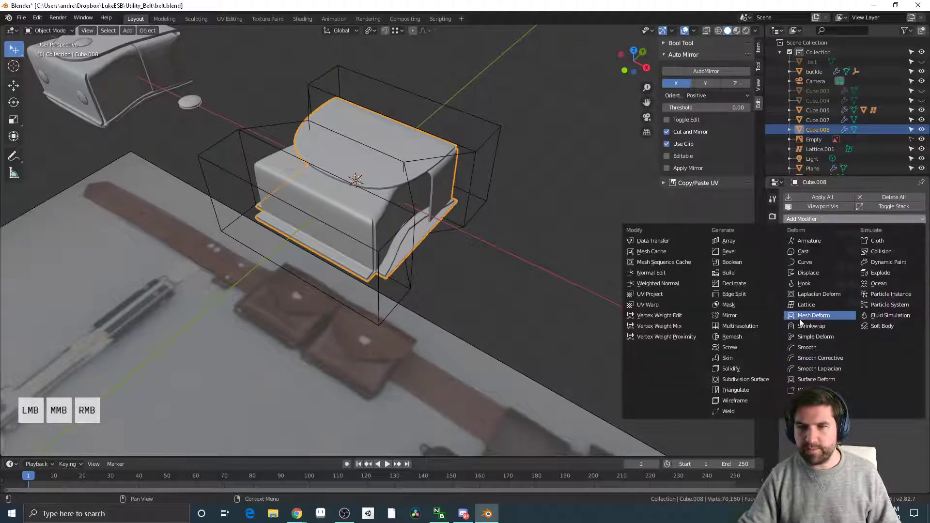
click(814, 305)
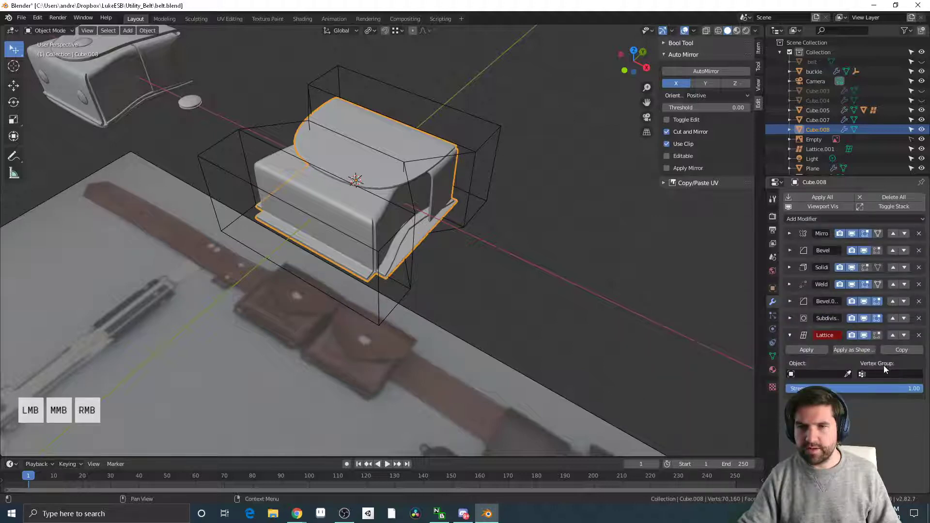
click(848, 373)
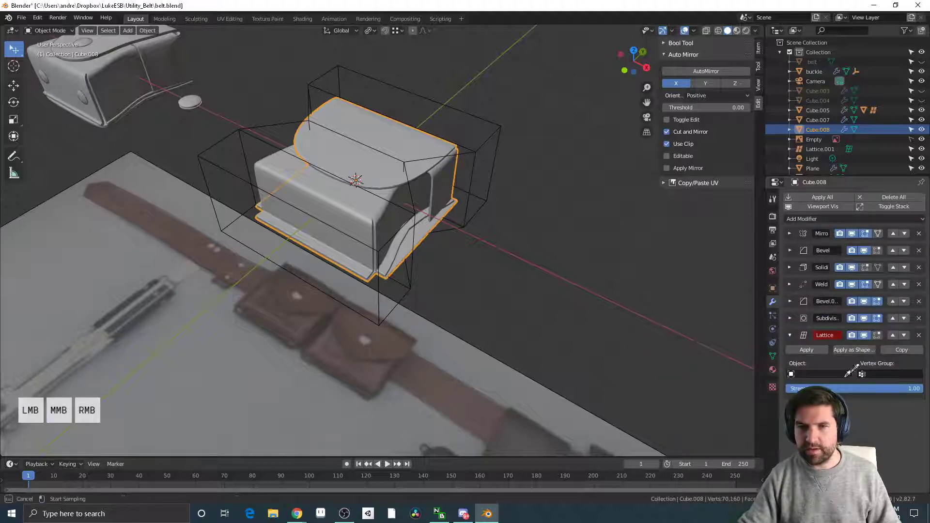
click(477, 216)
Step: Scale the lattice's middle row of control points along X to 0.482
middle_drag(495, 283, 451, 219)
click(452, 219)
key(Tab)
middle_drag(508, 254, 460, 234)
key(s)
key(x)
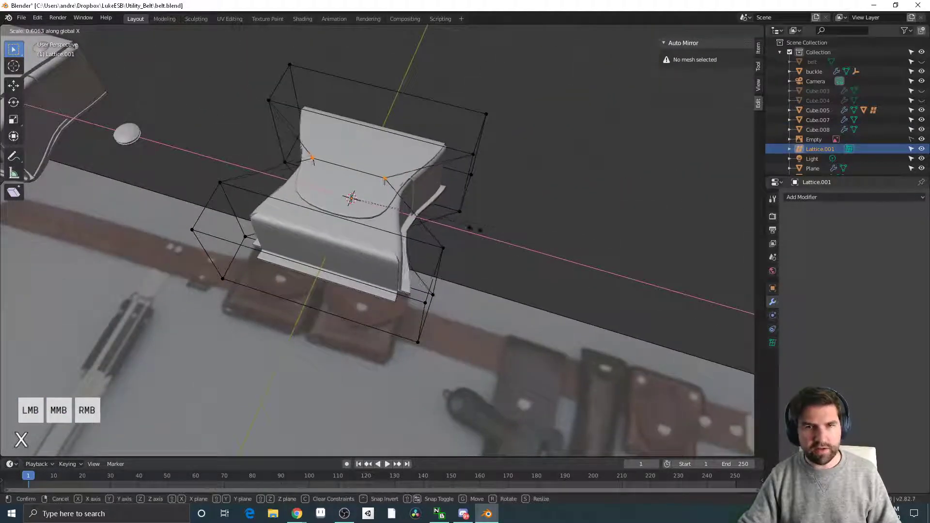
click(454, 236)
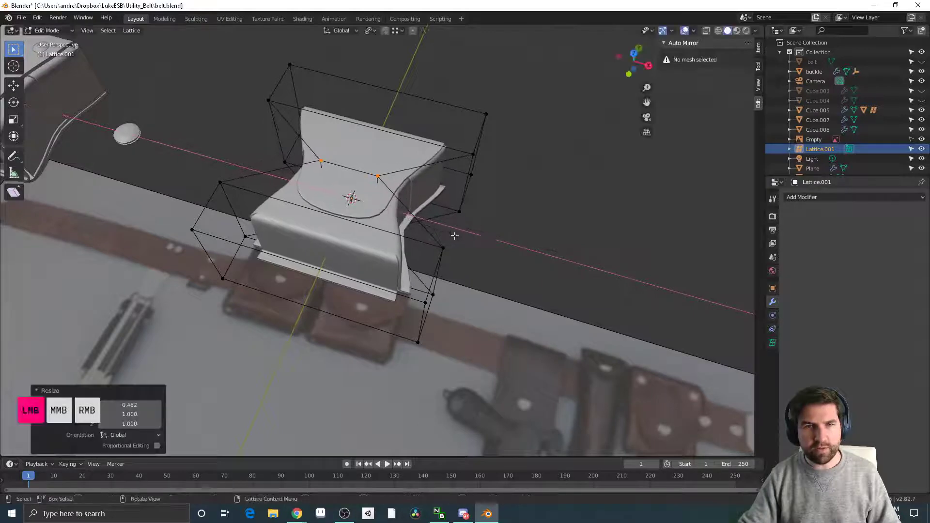
key(Tab)
Step: Inspect how the lattice deforms the pouch's outer and inner parts from the side
middle_drag(501, 246, 424, 195)
click(423, 195)
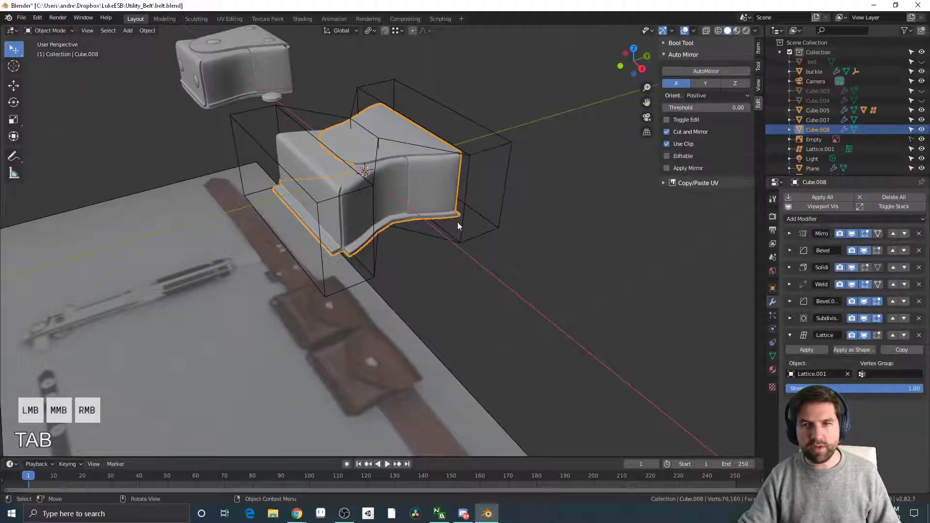
middle_drag(457, 224, 419, 220)
click(417, 220)
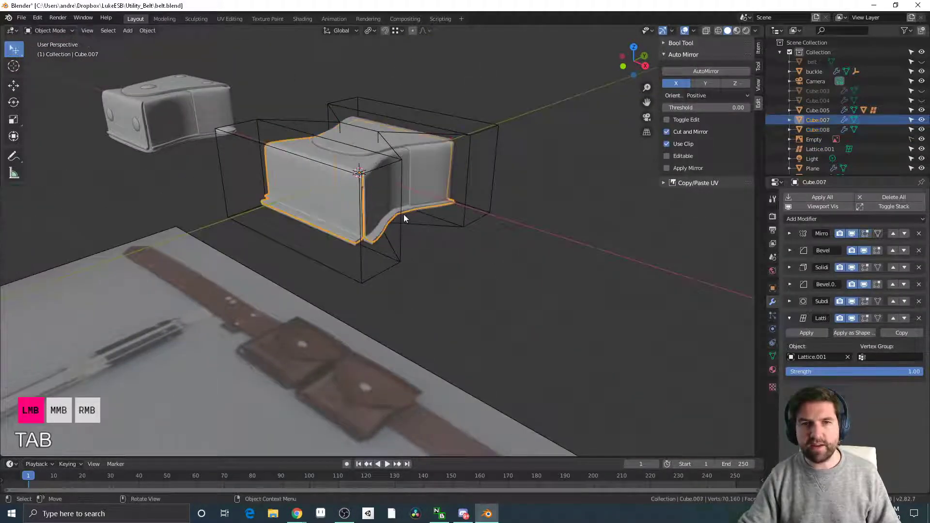
key(Tab)
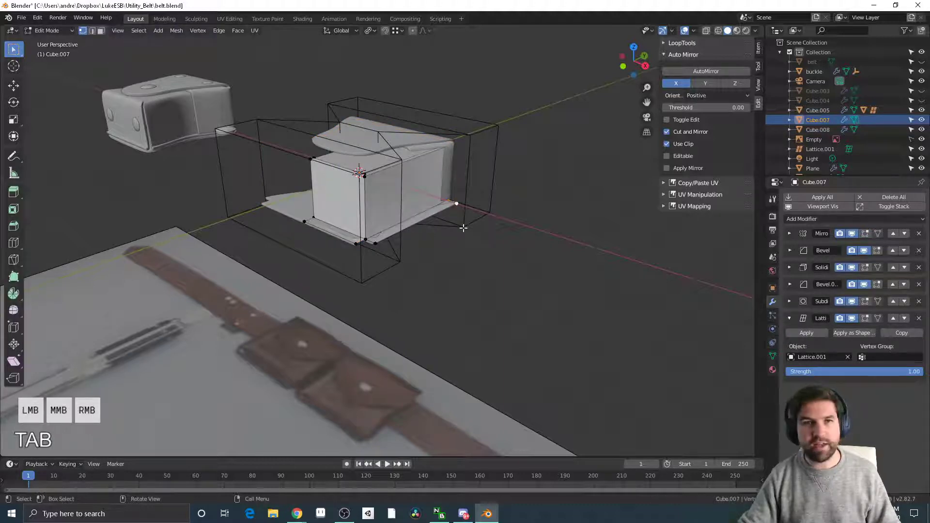
key(Tab)
Step: Hide the lattice around the pouch
click(495, 260)
middle_drag(495, 260, 464, 171)
click(464, 170)
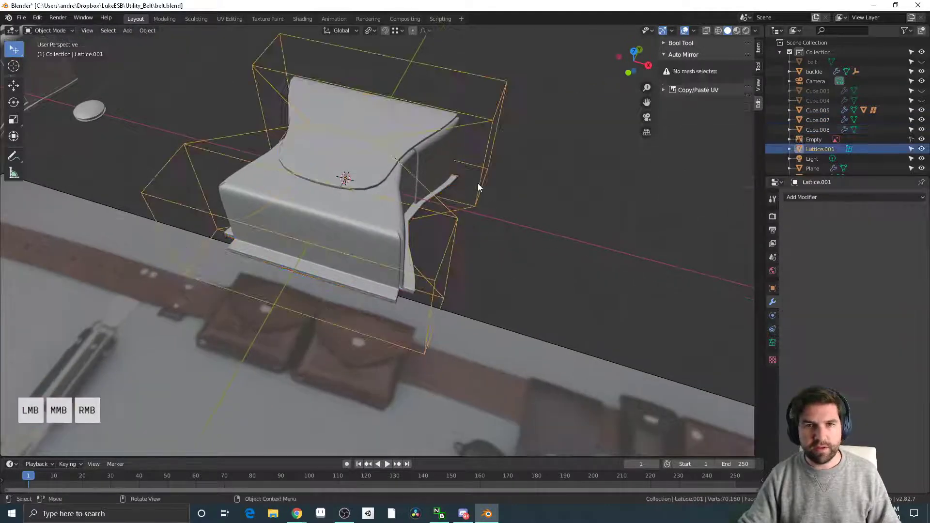
key(h)
middle_drag(515, 217, 484, 256)
shift+middle_drag(484, 257, 401, 229)
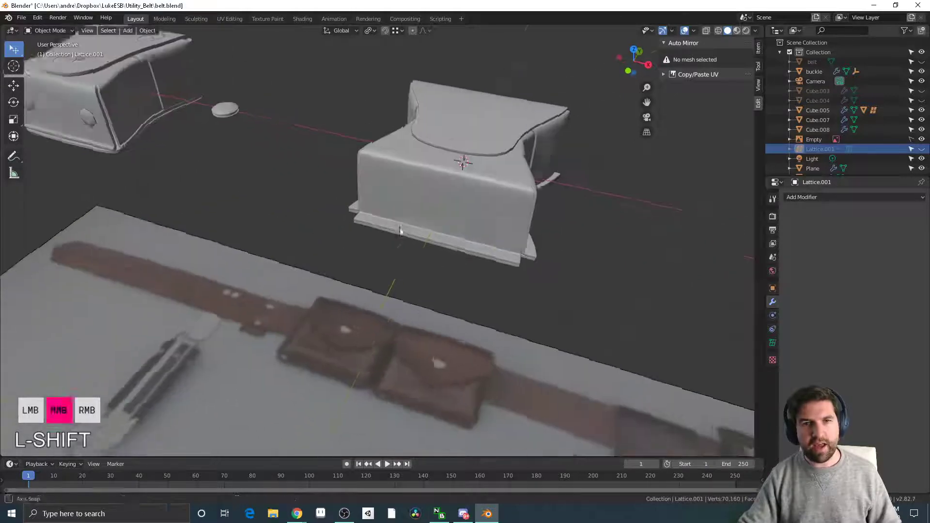
Step: Select the loose round stud, check that snapping targets vertices, and turn on the wireframe overlay
click(445, 132)
click(230, 139)
middle_drag(231, 138, 620, 251)
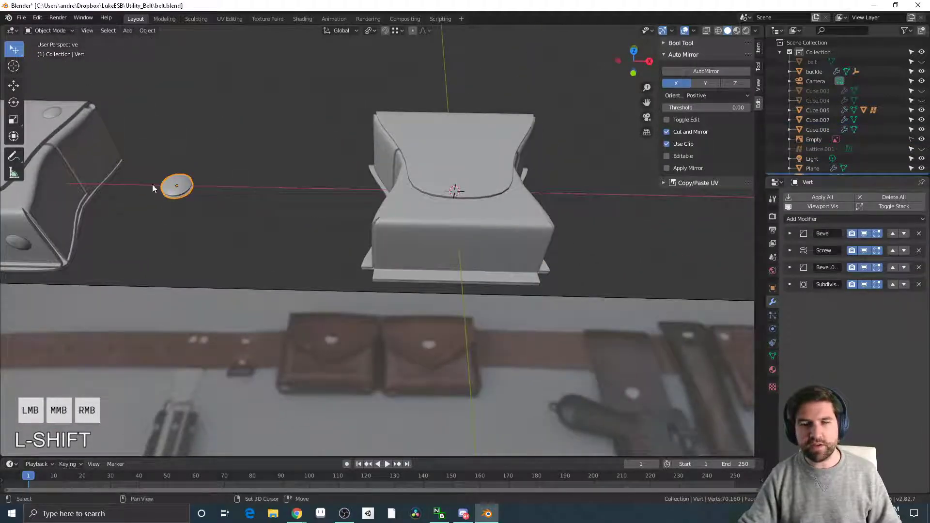
shift+middle_drag(152, 184, 189, 198)
shift+click(226, 208)
shift+click(225, 208)
shift+middle_drag(313, 221, 256, 247)
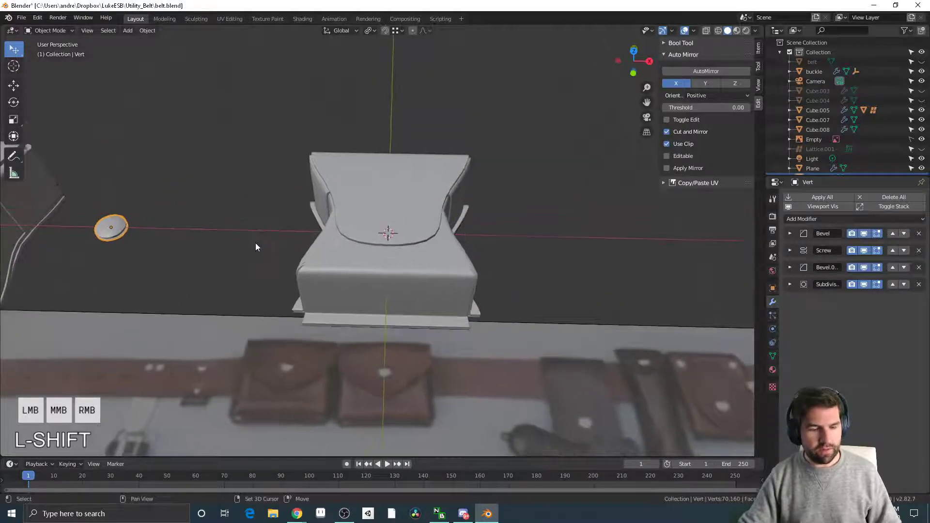
click(399, 30)
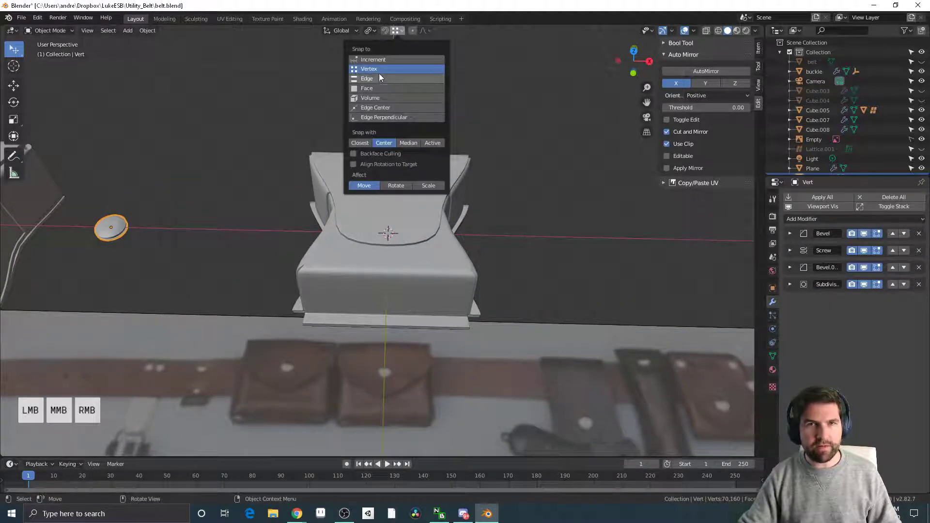
click(173, 235)
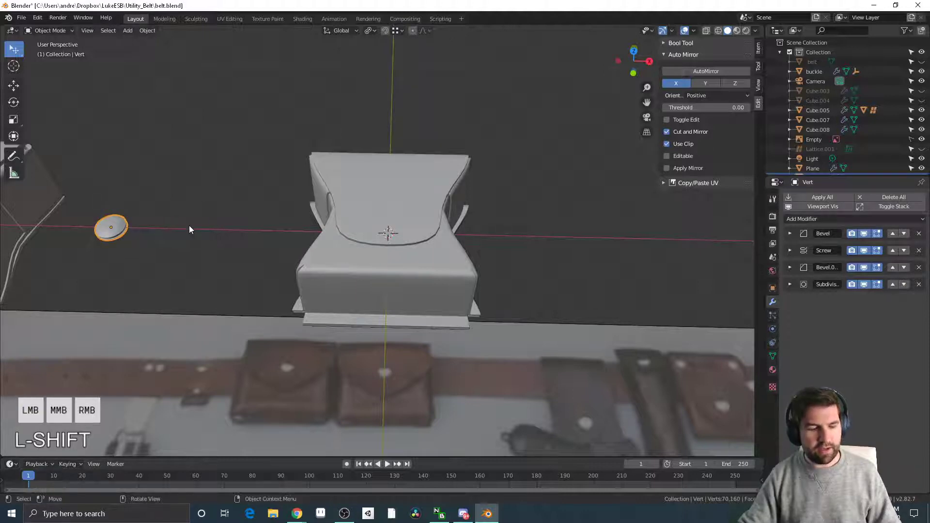
key(q)
click(189, 226)
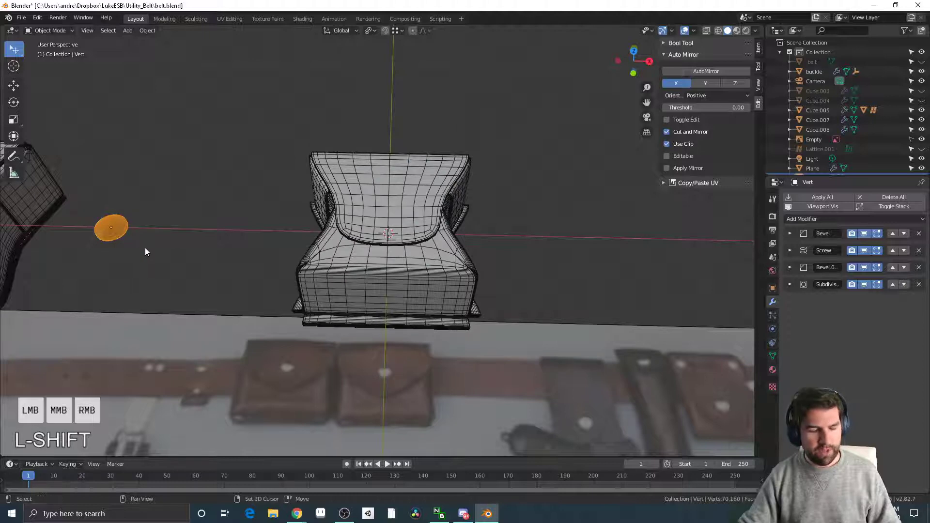
Step: Duplicate the stud, snapping the copy to a centre vertex near the lid flap's curved edge, and scale it to 0.773
key(shift+d)
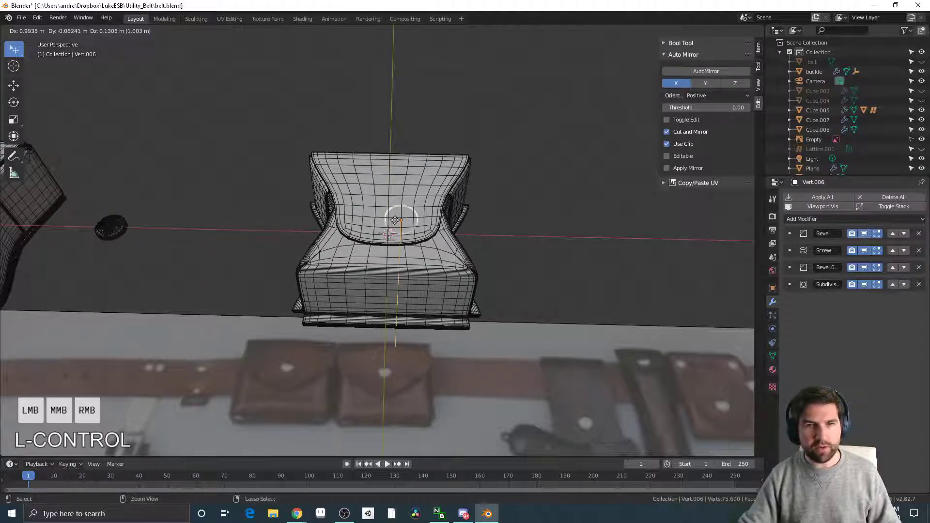
click(387, 218)
middle_drag(535, 246, 557, 265)
key(s)
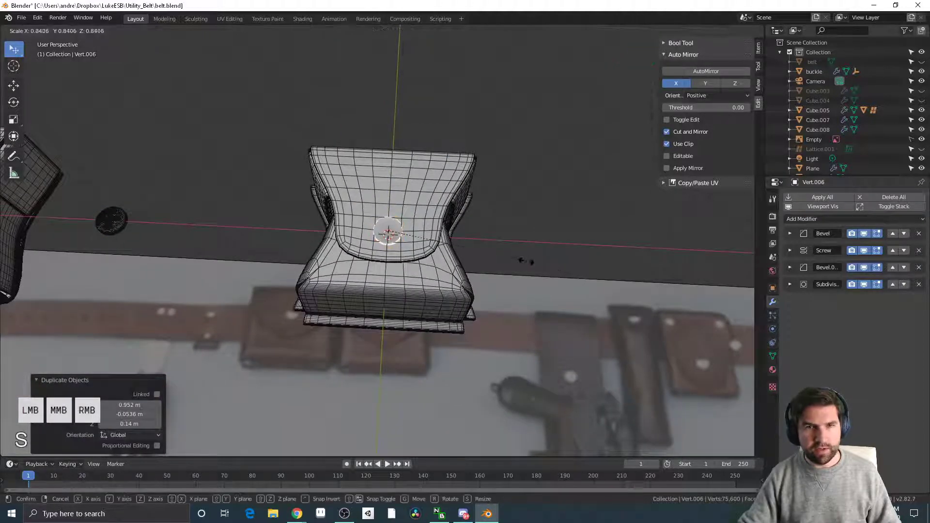
click(514, 272)
Step: Duplicate the lid stud onto a vertex near the +X end of the pouch's front face and scale the copy to 0.714
middle_drag(530, 312, 551, 231)
shift+middle_drag(551, 232, 499, 267)
key(shift+d)
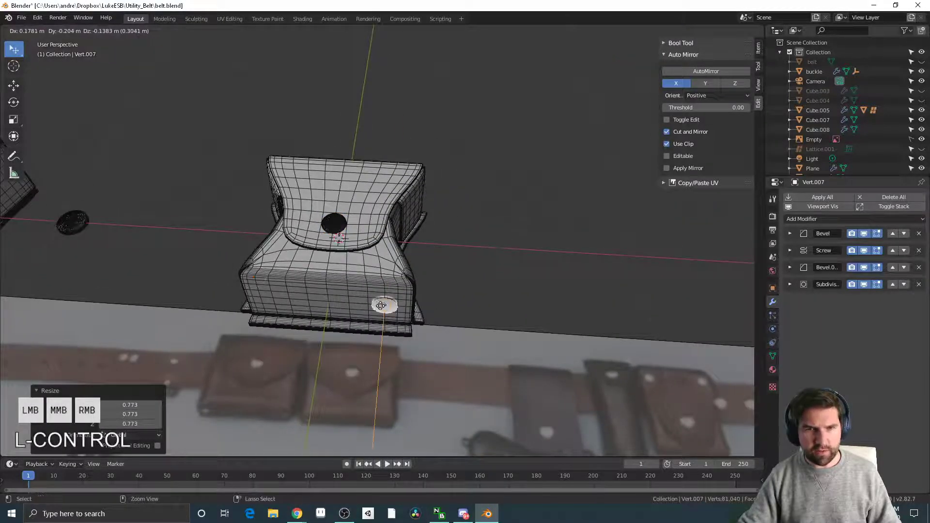
click(385, 305)
middle_drag(385, 305, 521, 289)
key(s)
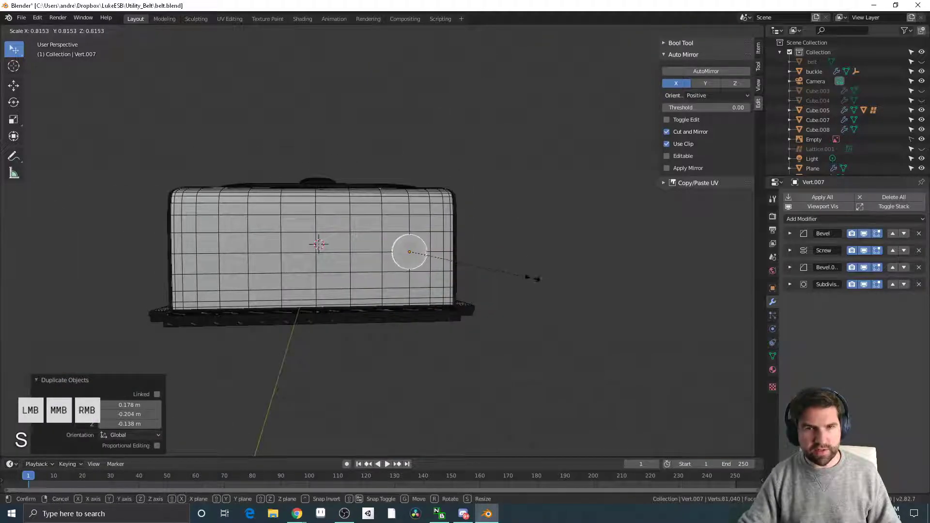
click(517, 274)
key(shift+d)
key(x)
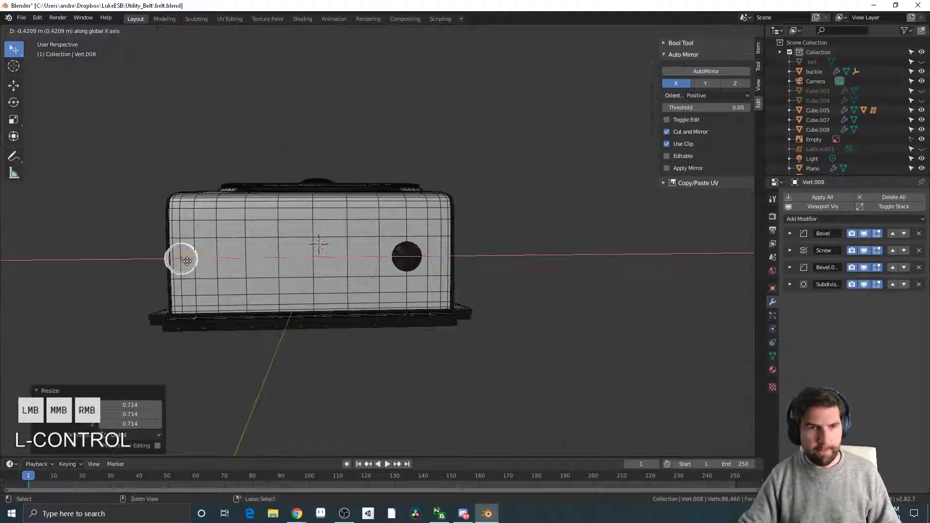
click(219, 263)
middle_drag(580, 239, 562, 316)
key(ctrl+z)
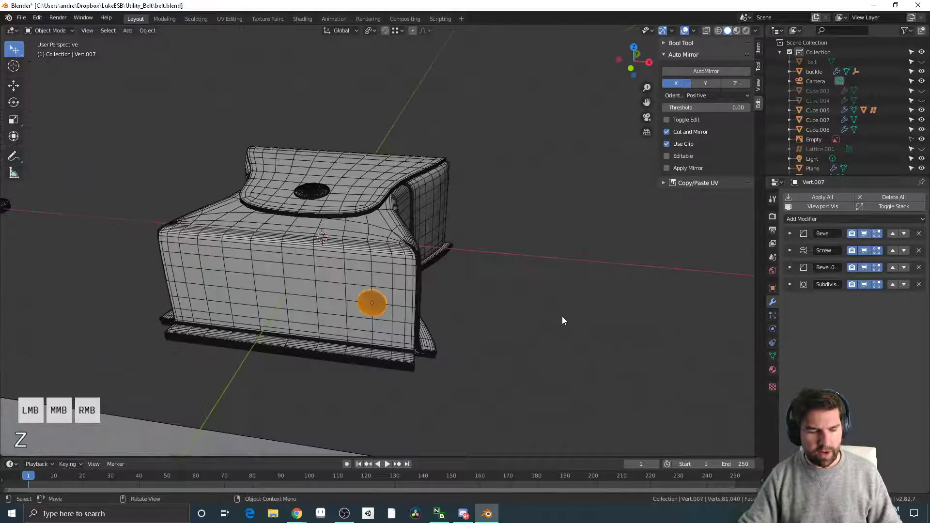
key(g)
right_click(537, 318)
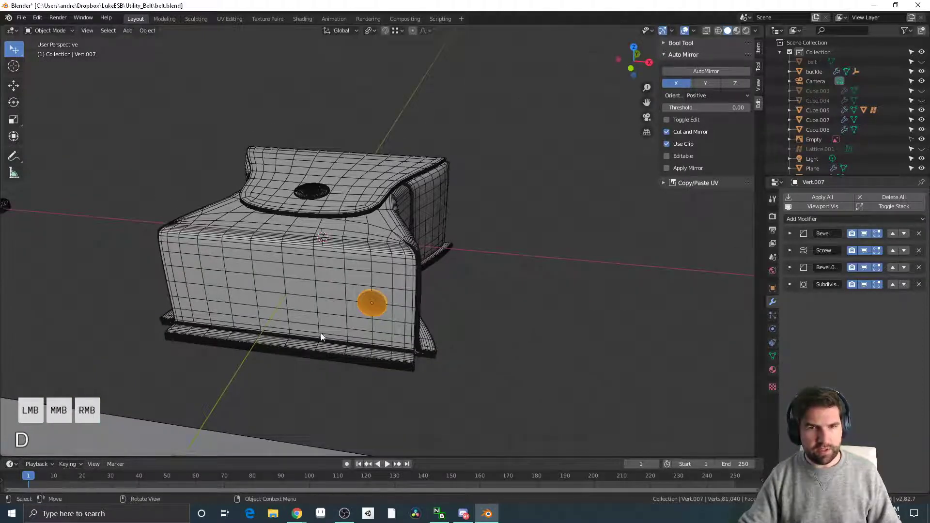
Step: Duplicate the front stud along X, snapping the copy to the matching vertex near the front face's opposite end
key(shift+d)
key(x)
key(ctrl)
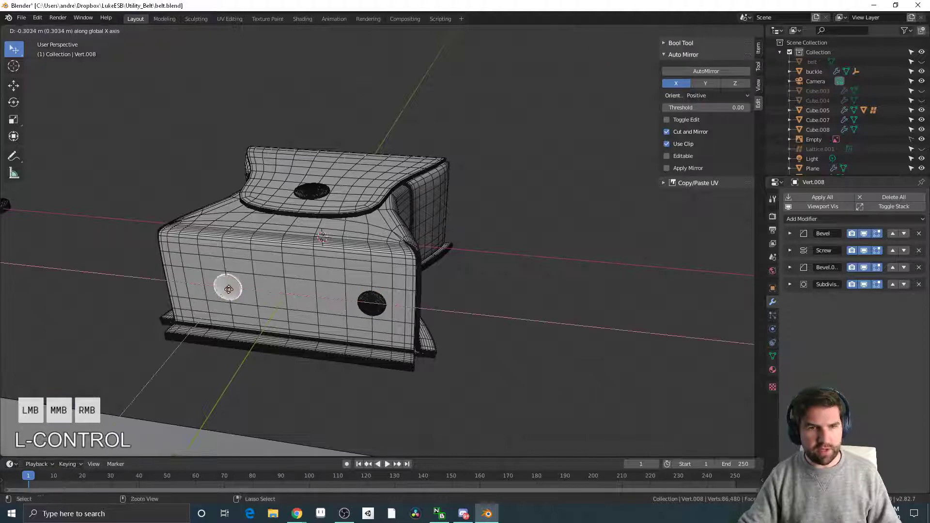
click(202, 294)
Step: Duplicate the lid's centre stud onto a vertex near the lid's back +X corner and scale the copy to 0.757
middle_drag(518, 309, 333, 293)
click(318, 208)
key(shift+d)
key(ctrl)
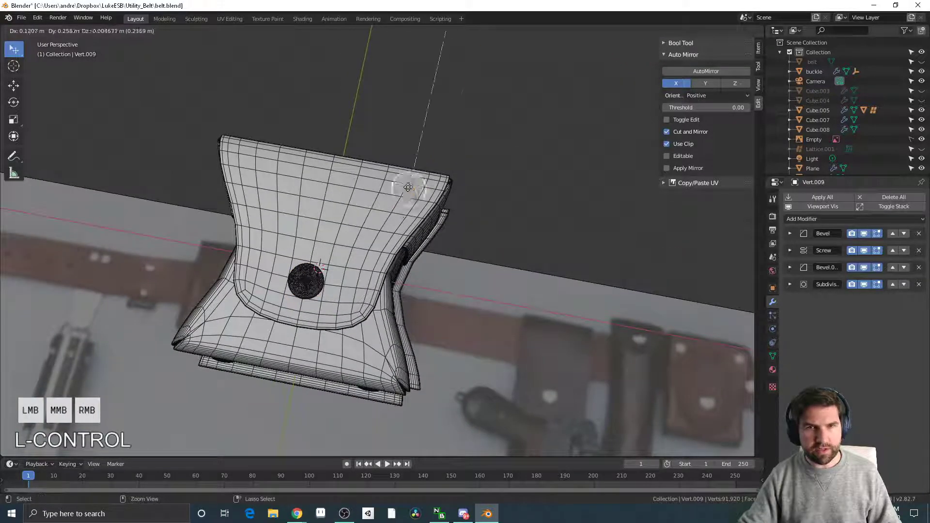
click(397, 195)
middle_drag(397, 195, 487, 327)
key(s)
click(527, 237)
Step: Duplicate the back corner stud along X, snapping the copy near the lid's opposite back corner
key(shift+d)
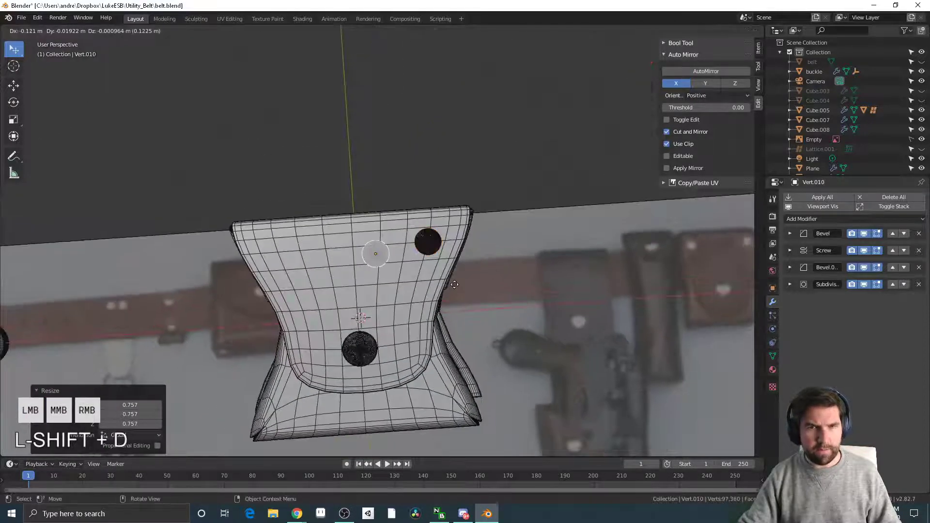
key(x)
key(ctrl)
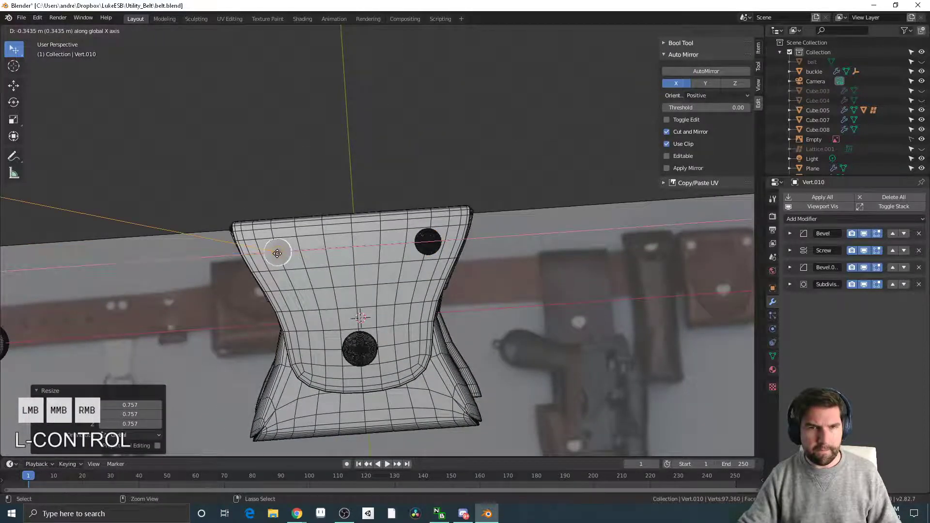
click(277, 254)
Step: Turn off the wireframe overlay and check the studded pouch in Object Mode
middle_drag(277, 253, 489, 208)
key(Tab)
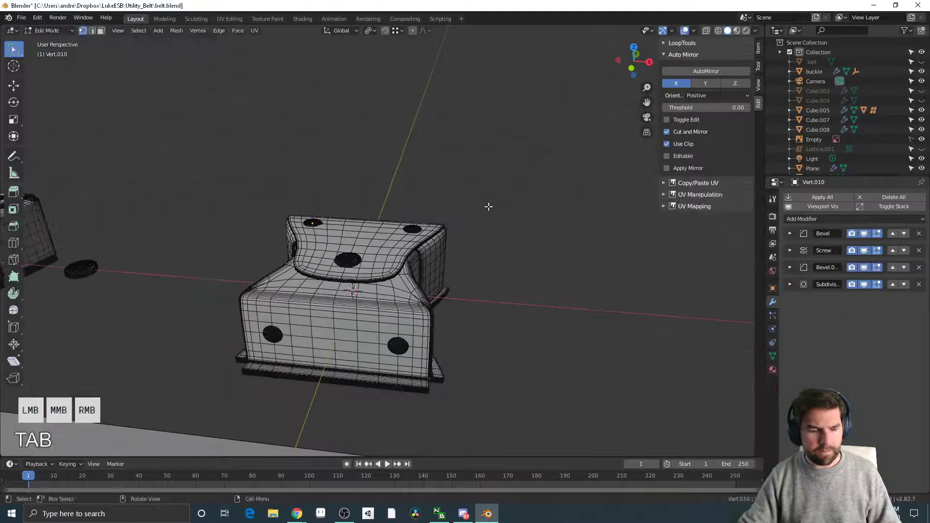
key(q)
click(488, 207)
middle_drag(533, 297, 508, 338)
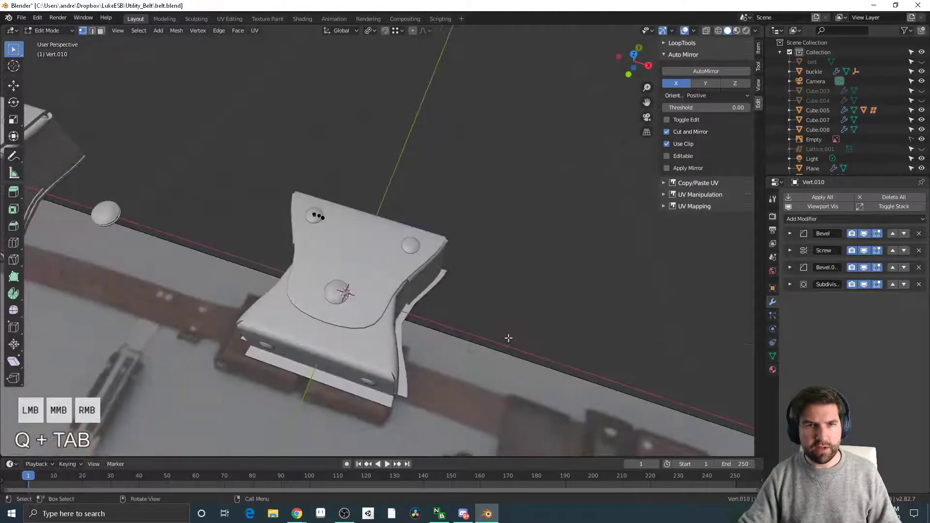
key(Tab)
Step: Compare the new pouch with the finished one and select the new pouch's outer lid part
middle_drag(517, 284, 484, 302)
scroll(522, 274, down, 3)
scroll(483, 301, up, 2)
mouse_move(442, 248)
middle_down()
mouse_move(432, 264)
mouse_move(438, 232)
middle_up()
click(400, 290)
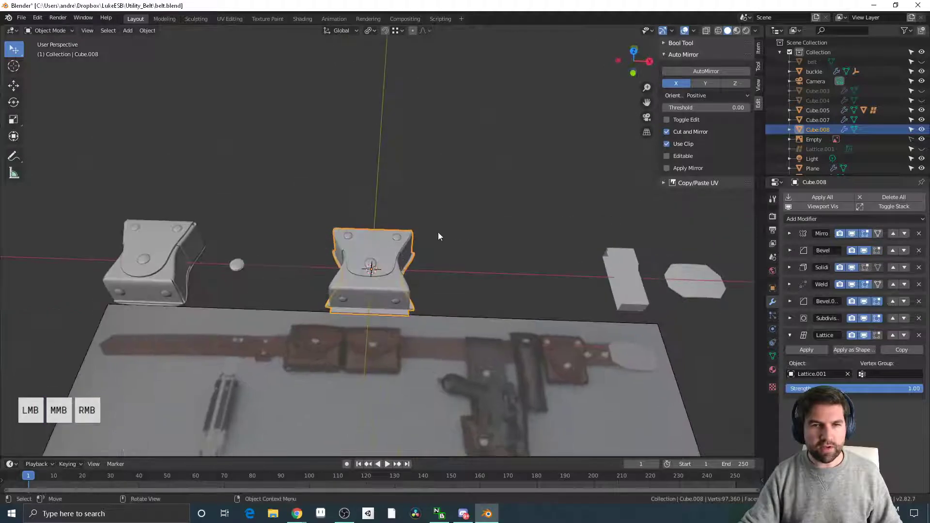